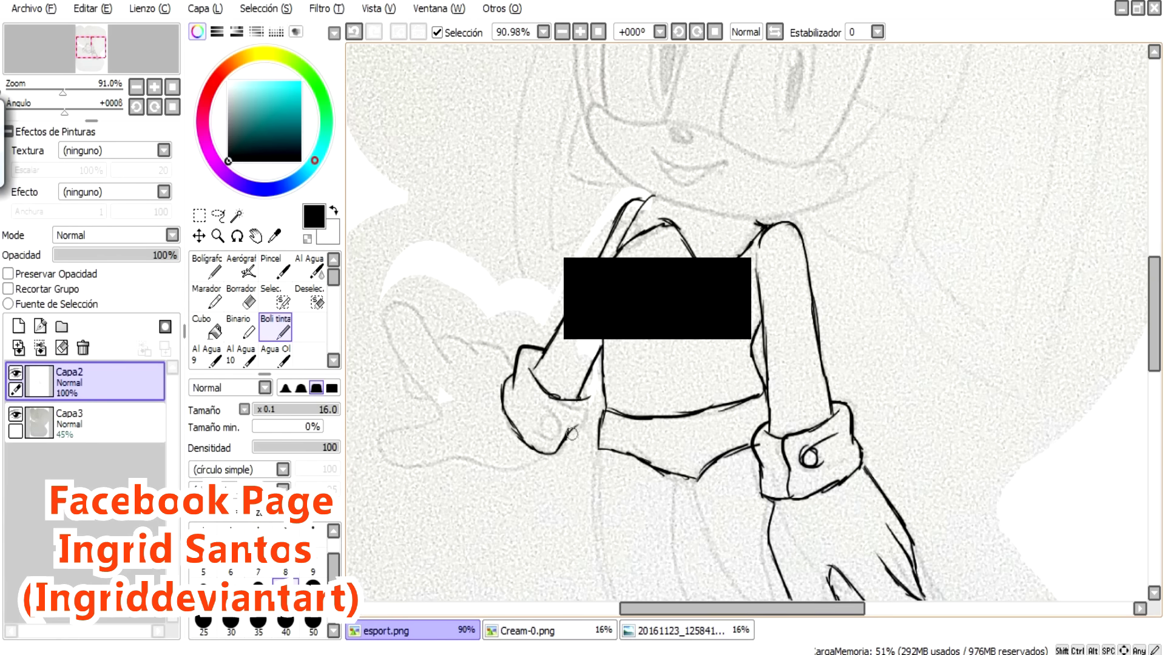
Ink the raised hand's cuff button, palm, thumb and finger outlines over the sketch with the size 16 Boli tinta pen
left_click_drag(464, 421, 540, 299)
left_click_drag(540, 285, 496, 299)
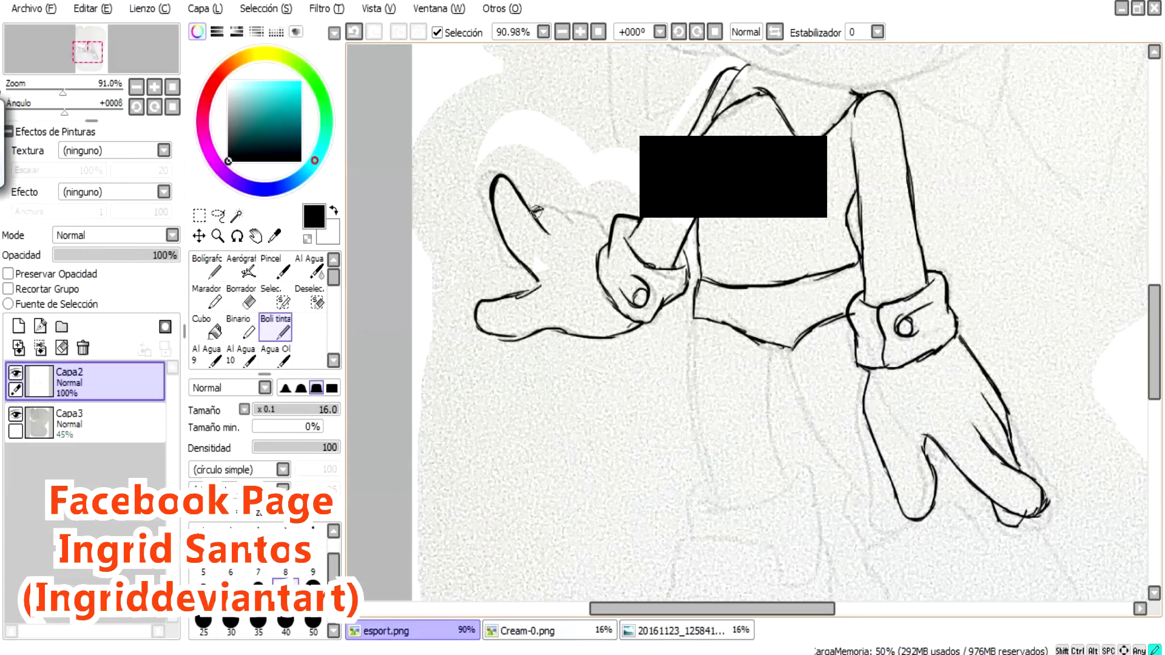
left_click_drag(504, 245, 528, 273)
scroll(528, 273, "down", 2)
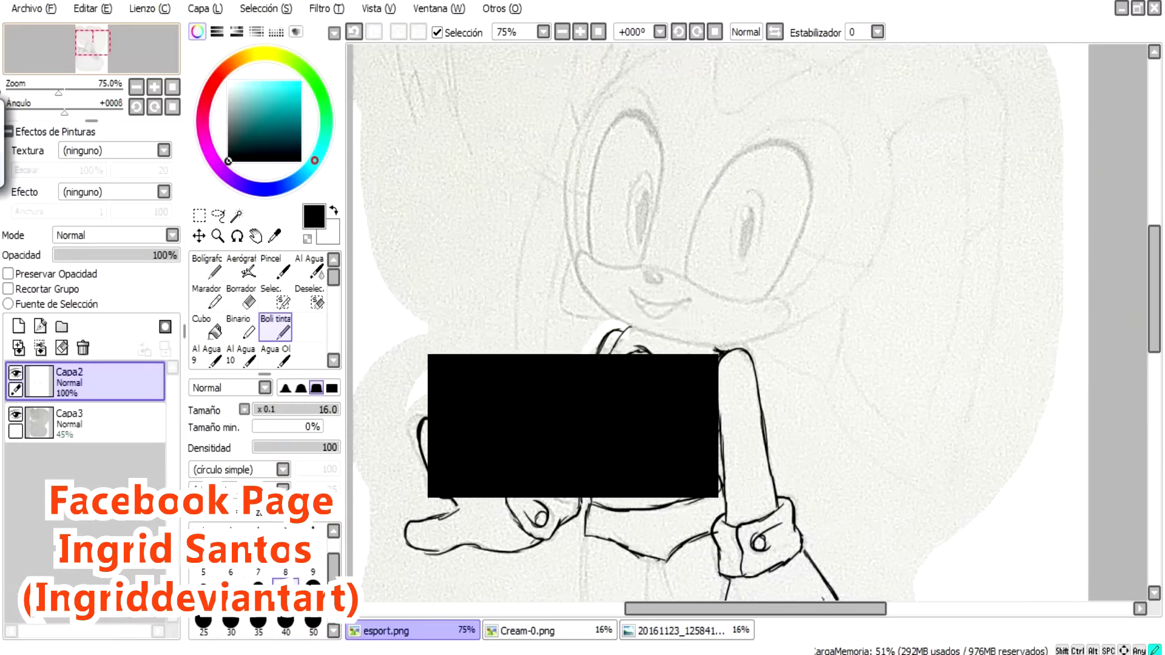
Refine the inked torso and arm lines, erasing stray strokes and redrawing them
scroll(528, 273, "up", 4)
key("e")
key("n")
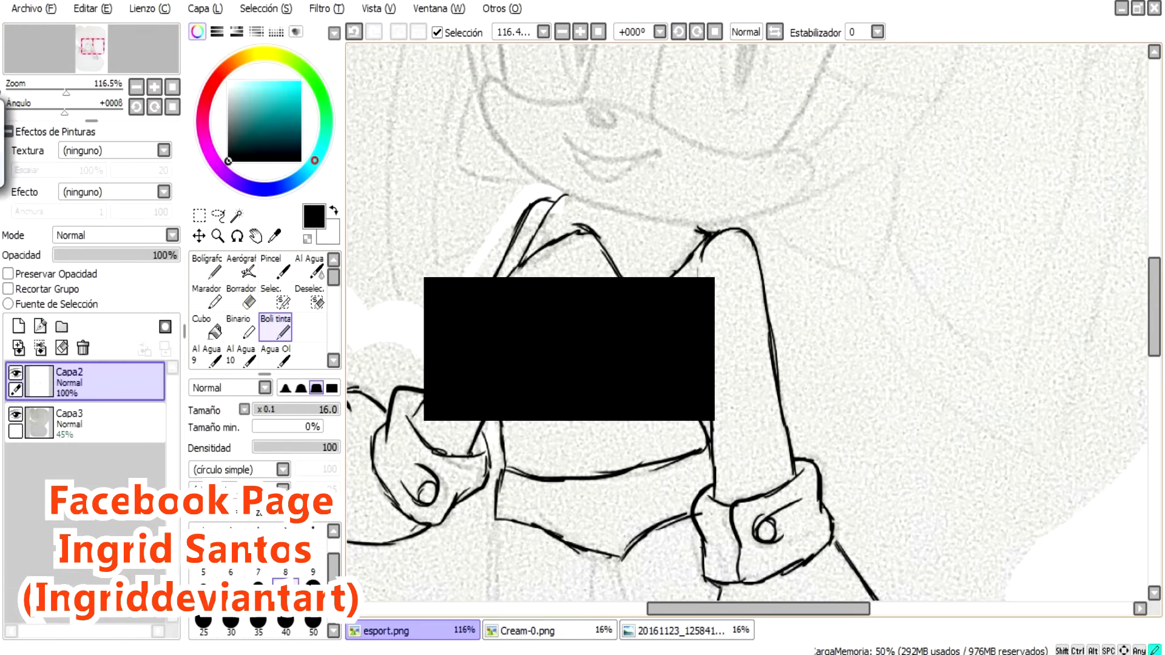
key("e")
key("n")
key("e")
scroll(746, 328, "down", 3)
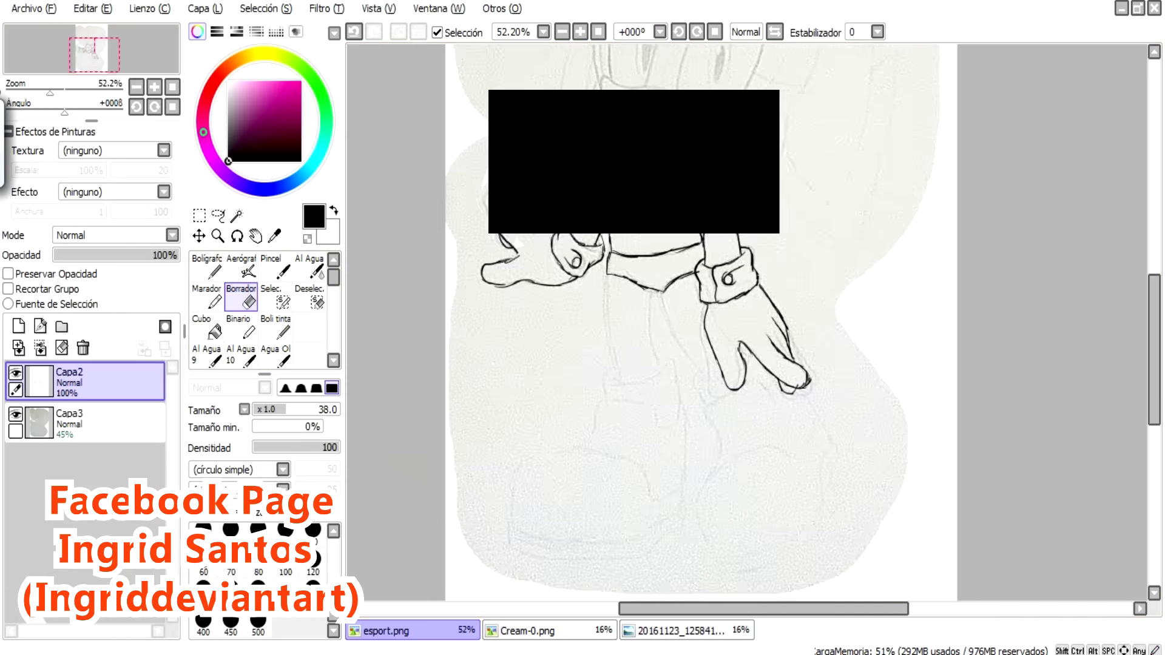
Ink the leg outlines below the waist with the Boli tinta pen
scroll(746, 328, "up", 2)
key("n")
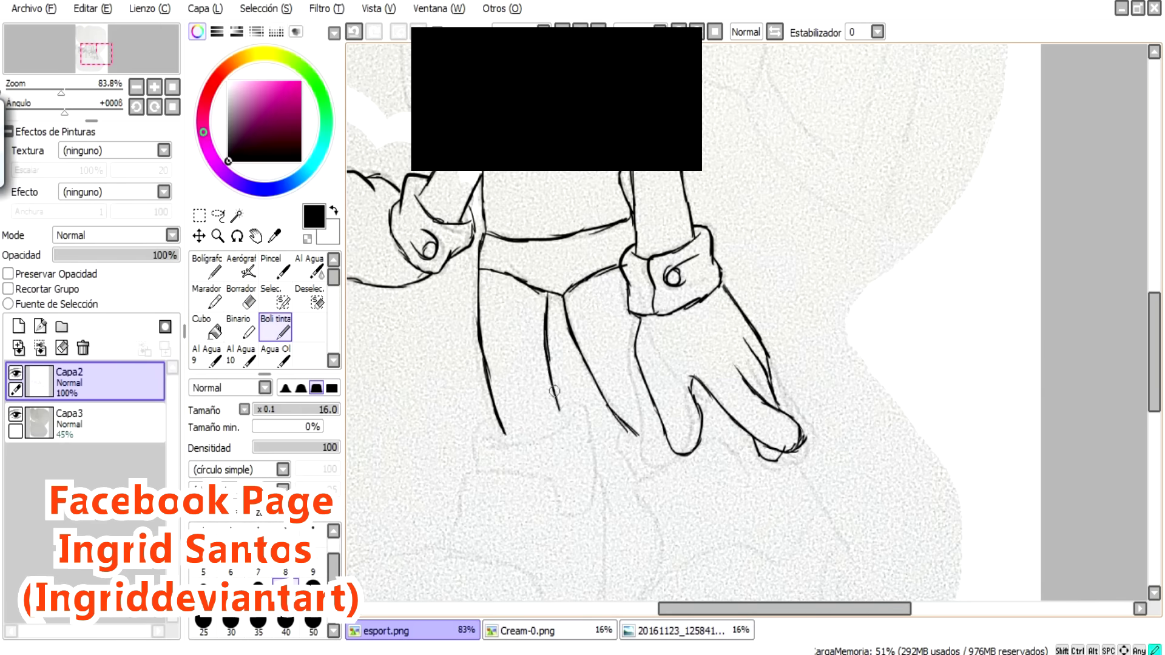
left_click_drag(554, 391, 485, 336)
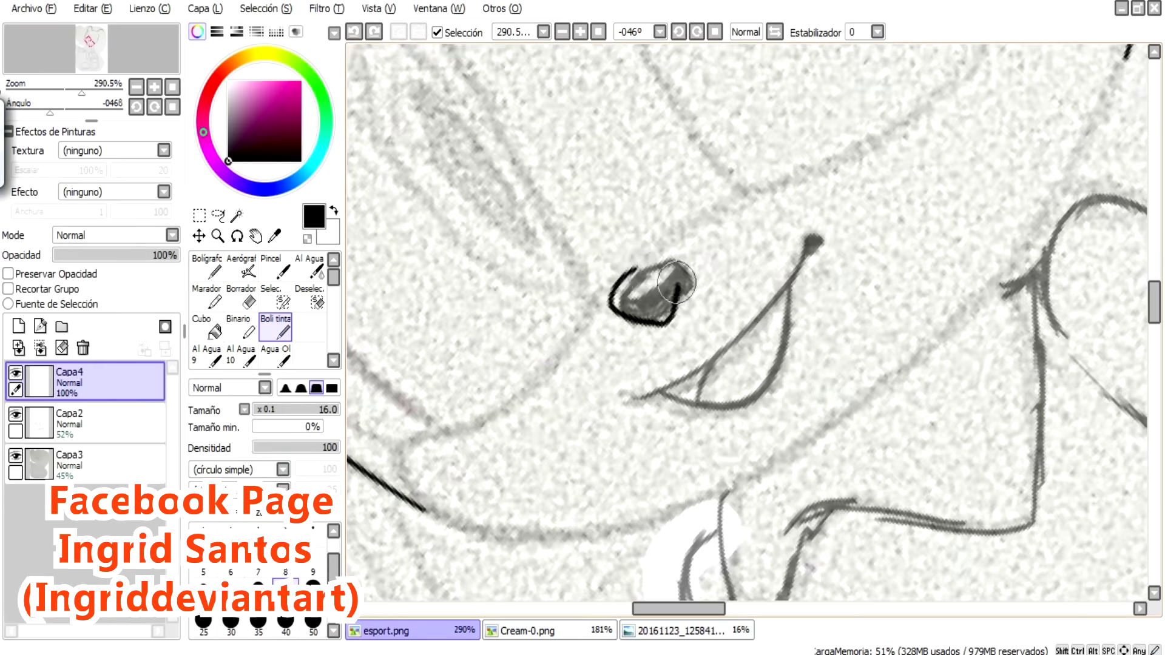
Ink the upper line of the smiling mouth on layer Capa4, redrawing it and correcting its corner with the eraser
left_click_drag(813, 242, 634, 397)
key("ctrl+z")
mouse_move(813, 243)
left_mouse_down()
mouse_move(634, 398)
mouse_move(795, 273)
mouse_move(758, 389)
mouse_move(789, 286)
left_mouse_up()
key("e")
key("e")
key("ctrl+z")
key("ctrl+z")
key("e")
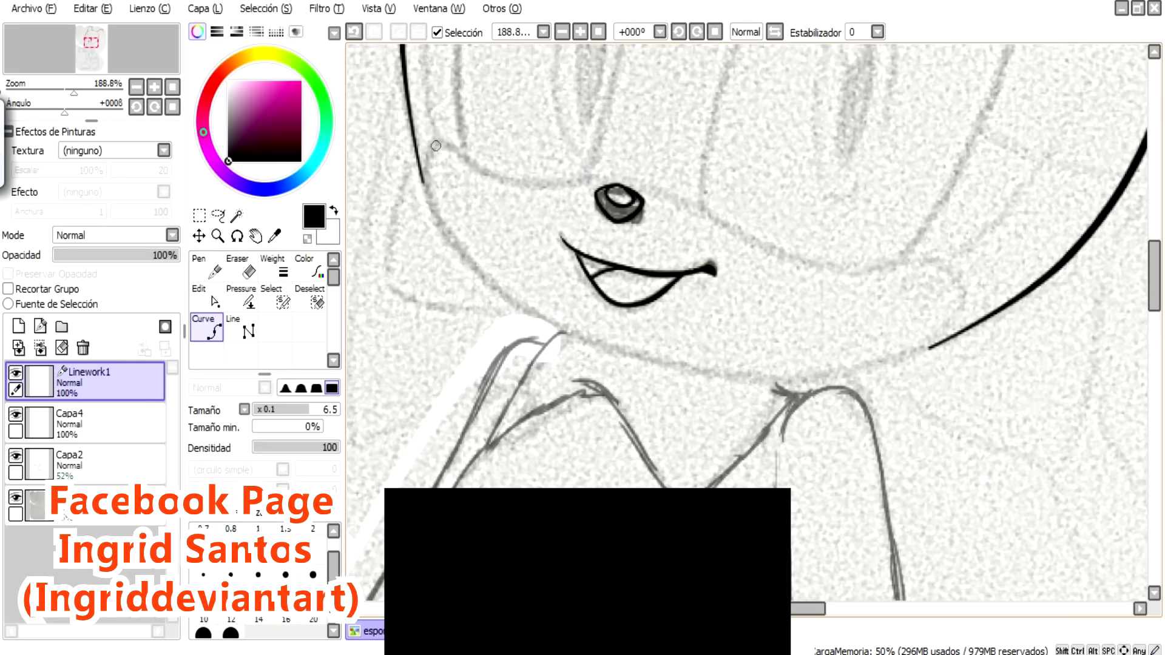
Trace the closed muzzle outline on Linework1 with the size 6.5 Curve tool and thin it by lowering the pressure of its points
mouse_move(434, 142)
left_mouse_down()
mouse_move(482, 286)
mouse_move(690, 367)
mouse_move(926, 262)
left_mouse_up()
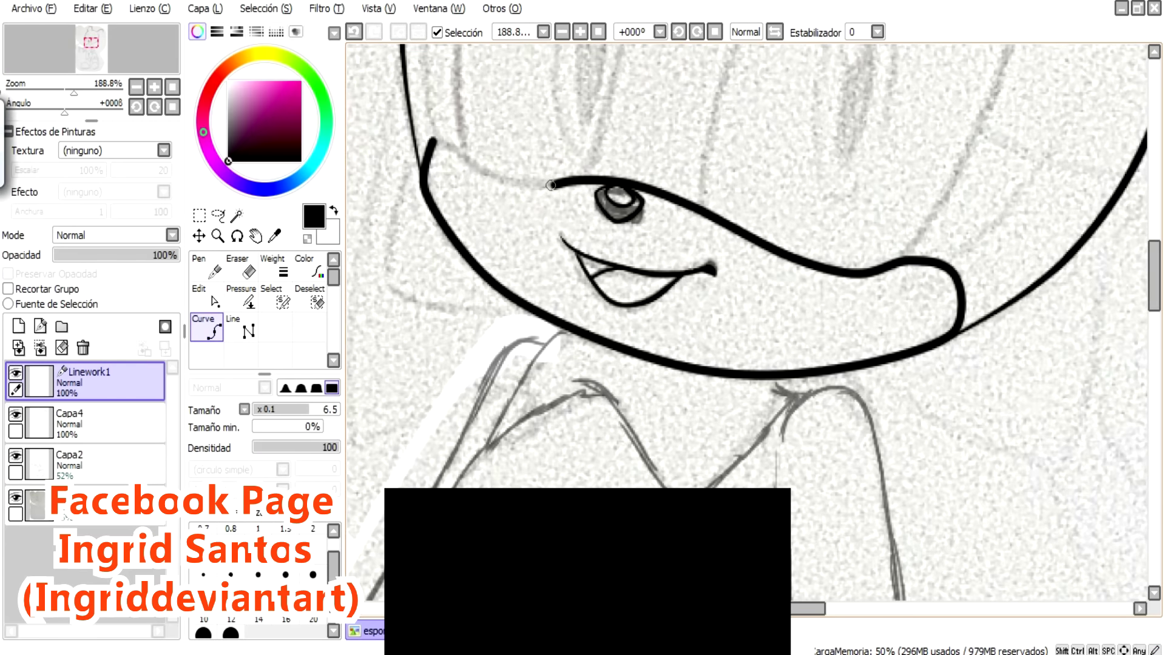
key("ctrl")
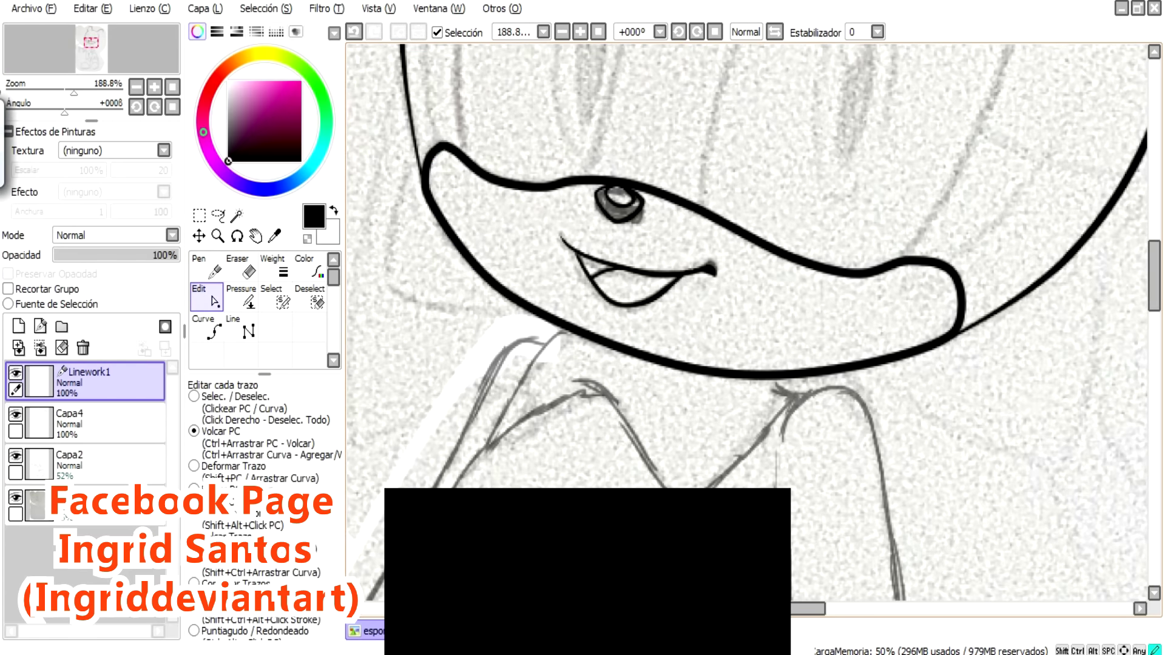
left_click(241, 297)
left_click_drag(541, 185, 486, 186)
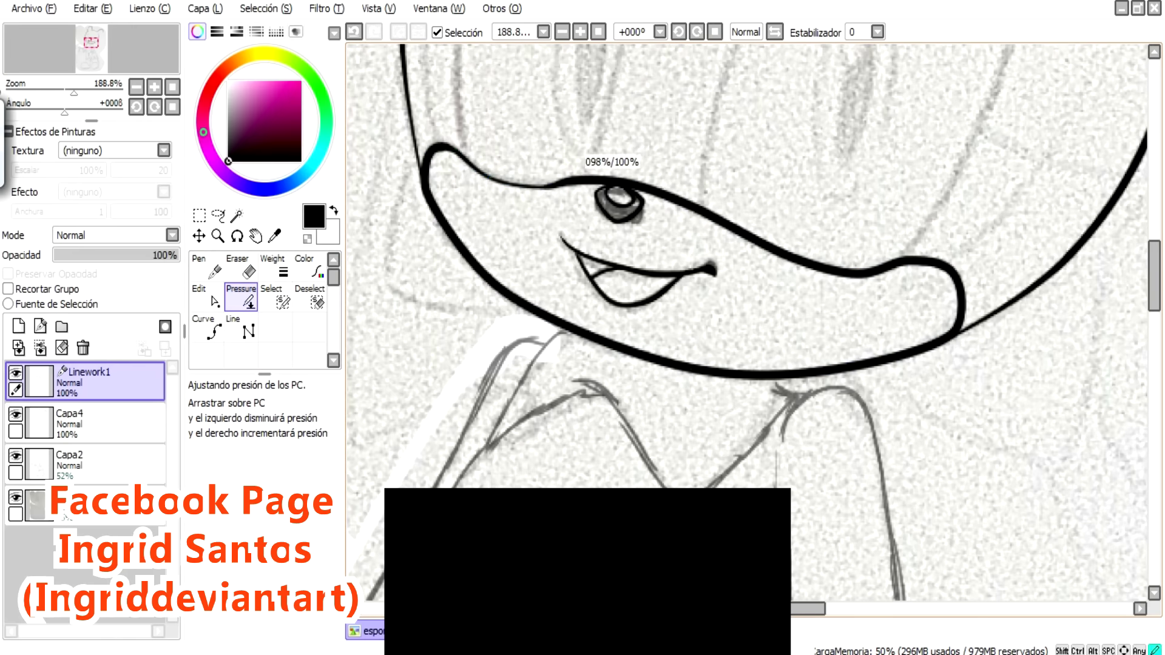
left_click_drag(792, 257, 759, 257)
left_click_drag(690, 368, 655, 368)
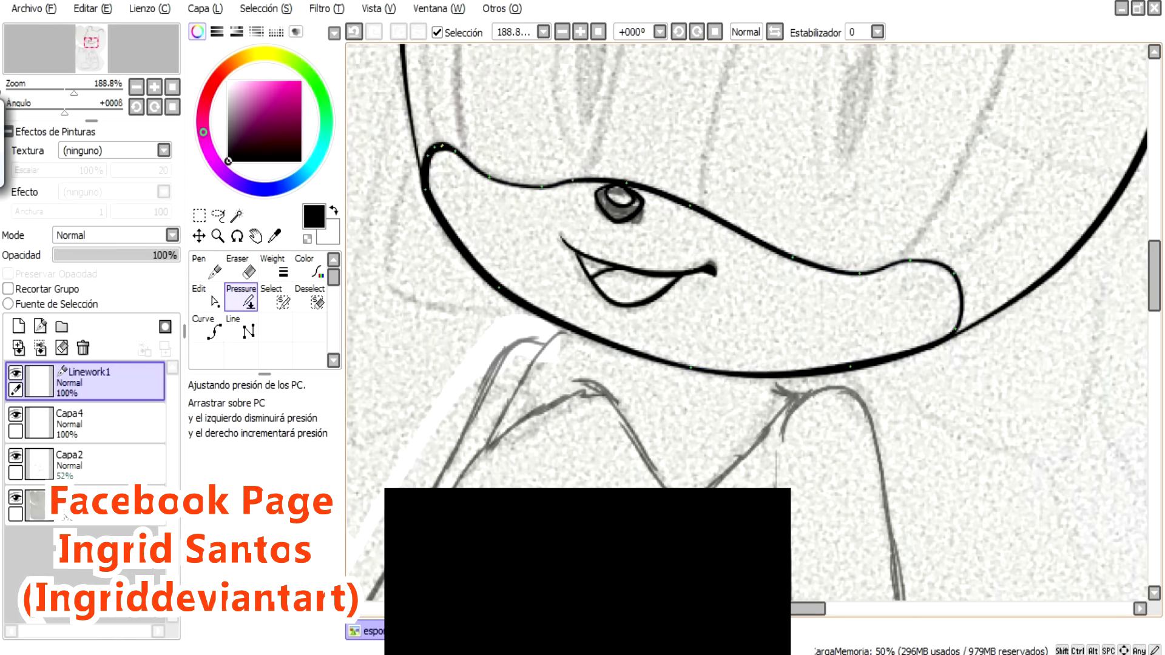
Reposition control points along the cheek side of the muzzle curve to smooth its contour
key("ctrl")
key("ctrl")
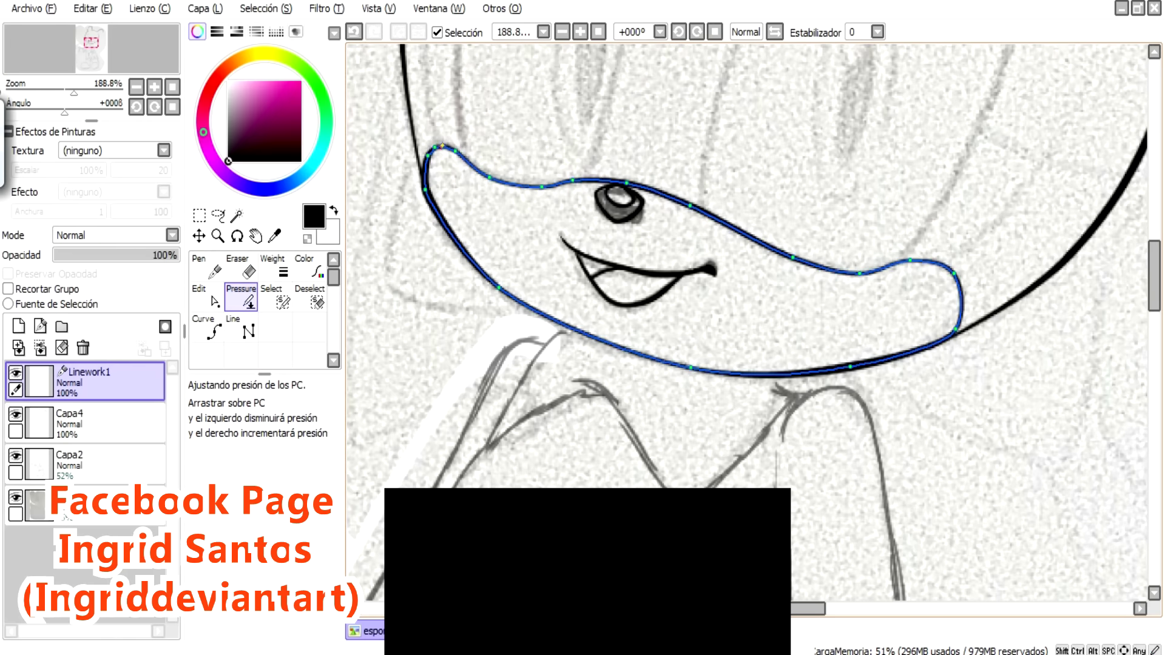
key("ctrl")
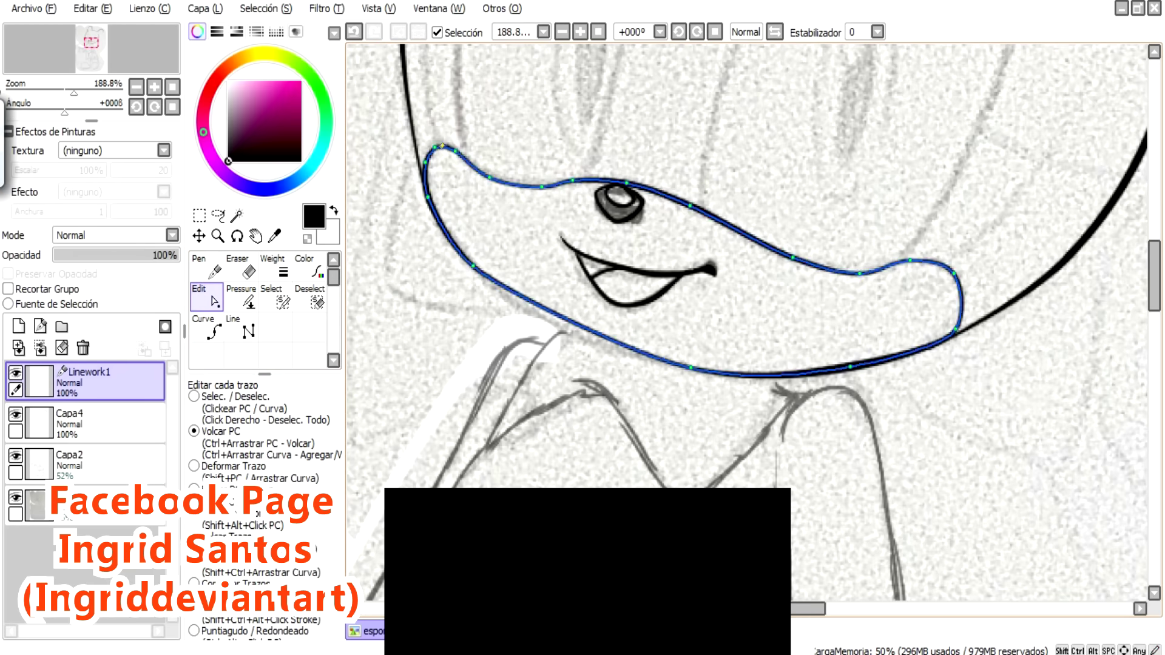
key("ctrl")
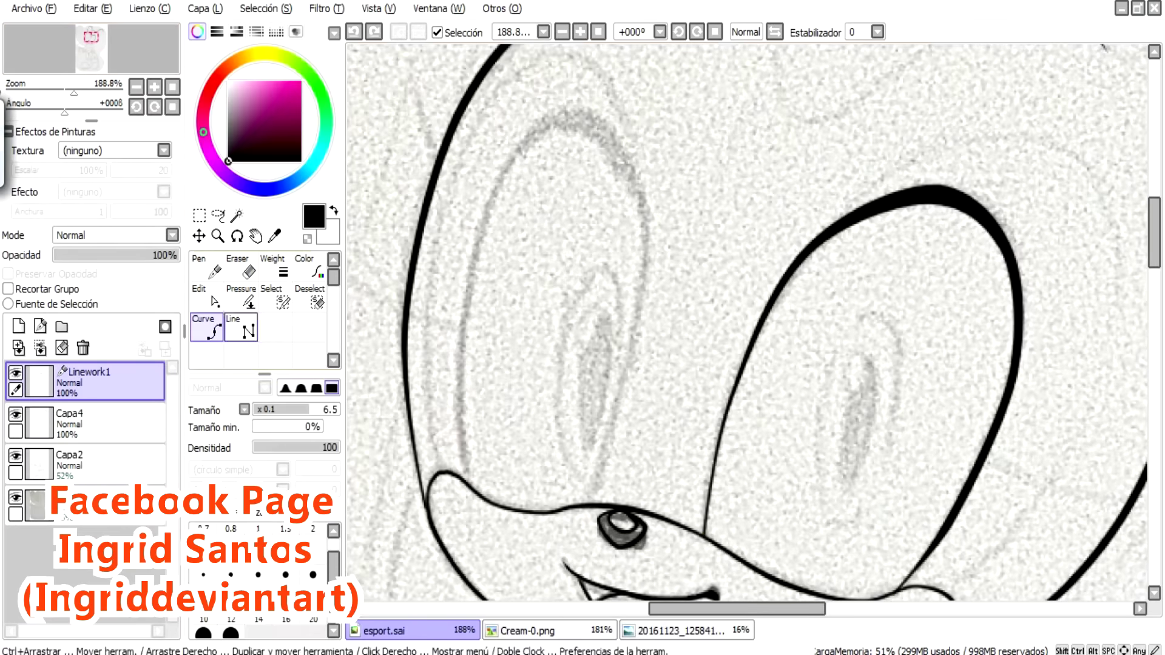
Trace the left eye outline with the size 6.5 Curve tool and vary its point pressure for a thicker top and thinner sides
left_click(598, 506)
left_click(637, 285)
left_click(579, 121)
left_click(461, 200)
double_click(452, 479)
left_click(241, 297)
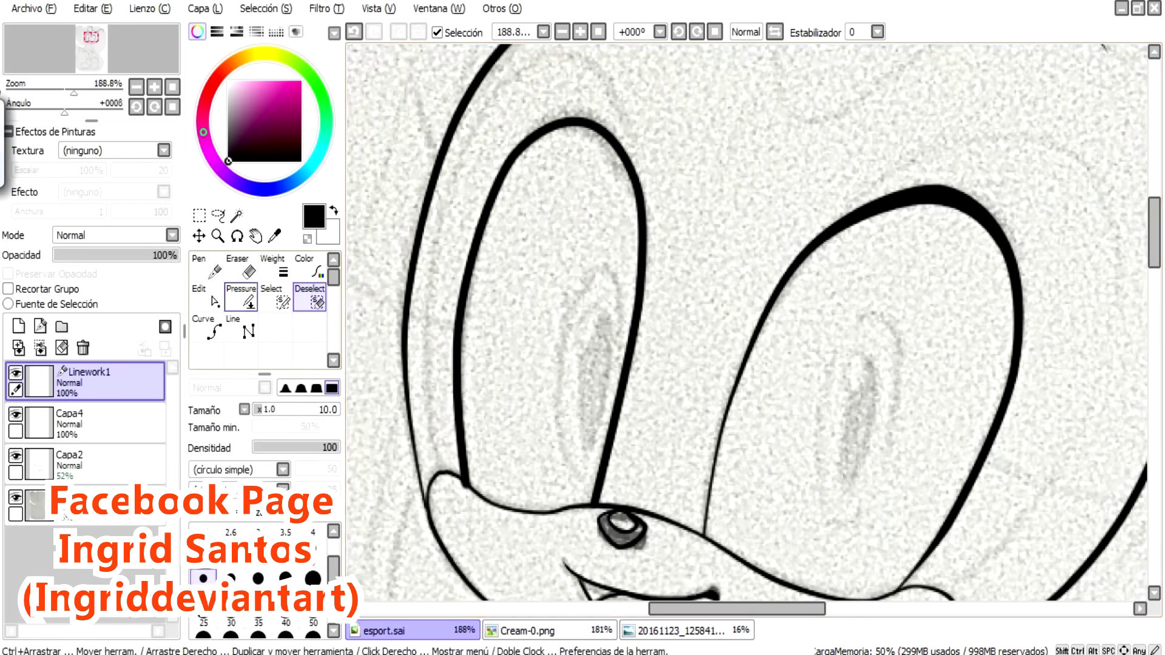
left_click_drag(619, 179, 643, 181)
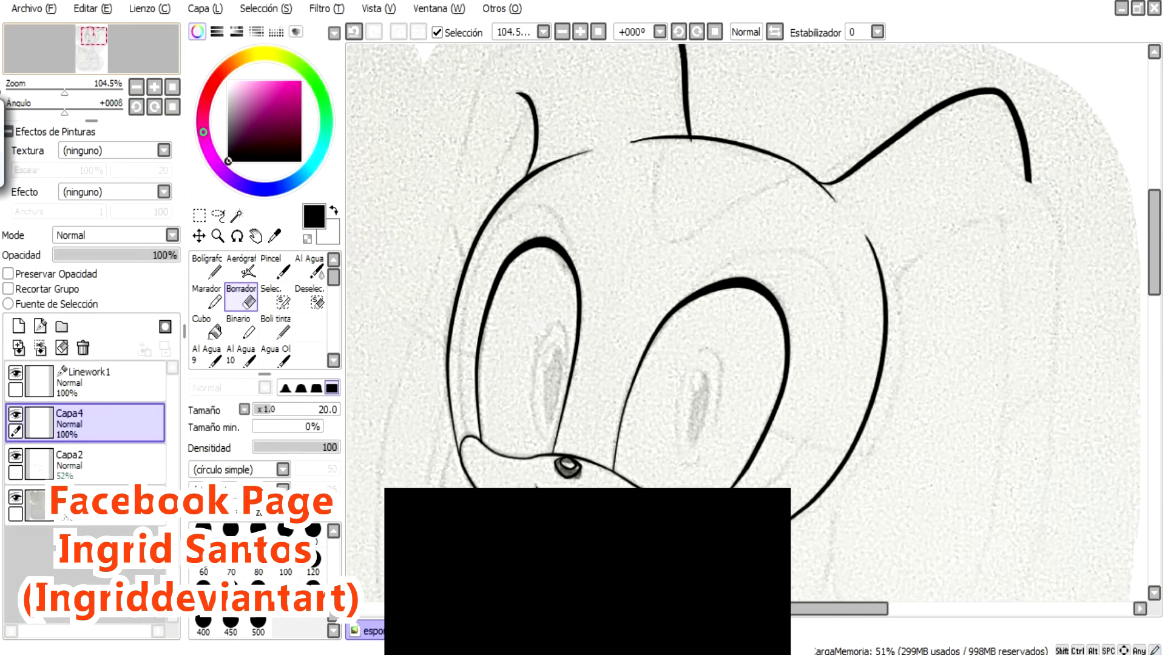
Ink the pointed lock of hair on the forehead on Capa4 and erase the stroke extending past the head outline
scroll(913, 48, "up", 2)
left_click(276, 331)
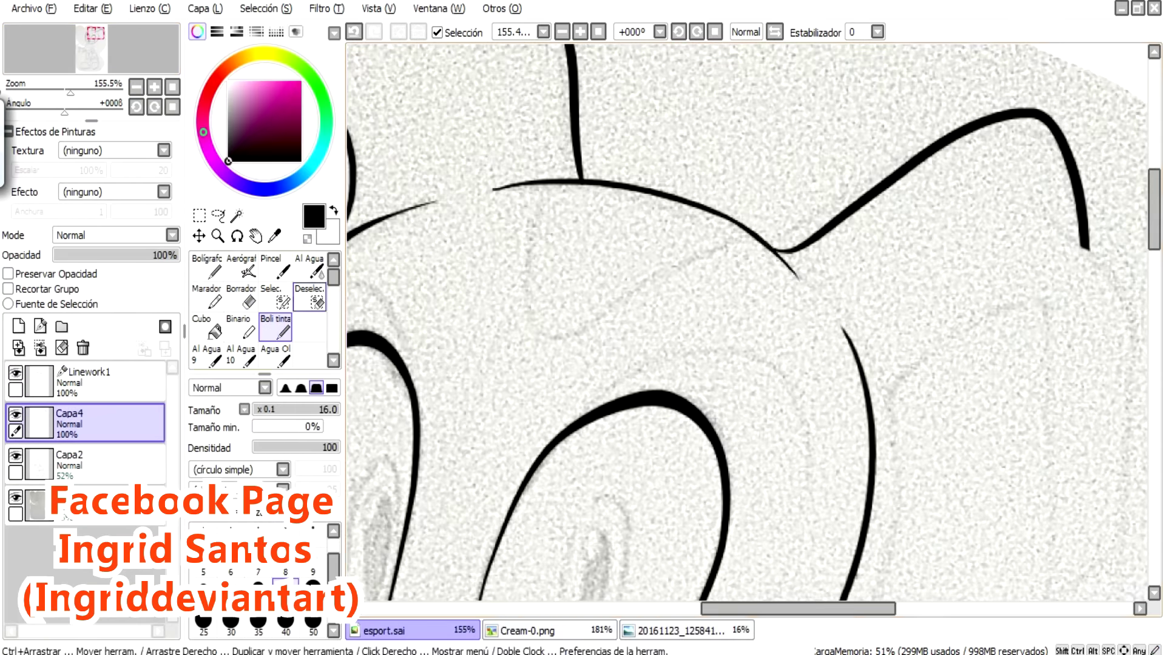
key("ctrl+z")
left_click_drag(550, 187, 749, 231)
key("e")
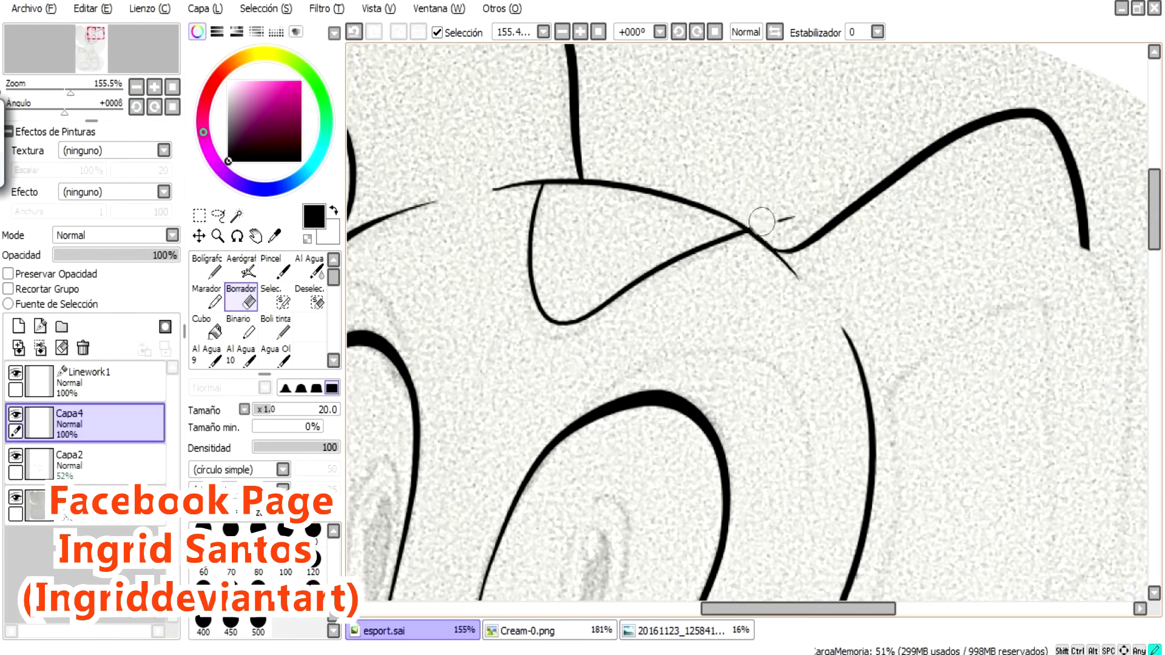
key("n")
Thicken the line junctions at the ear base and above the nose with the Boli tinta pen
scroll(669, 272, "up", 2)
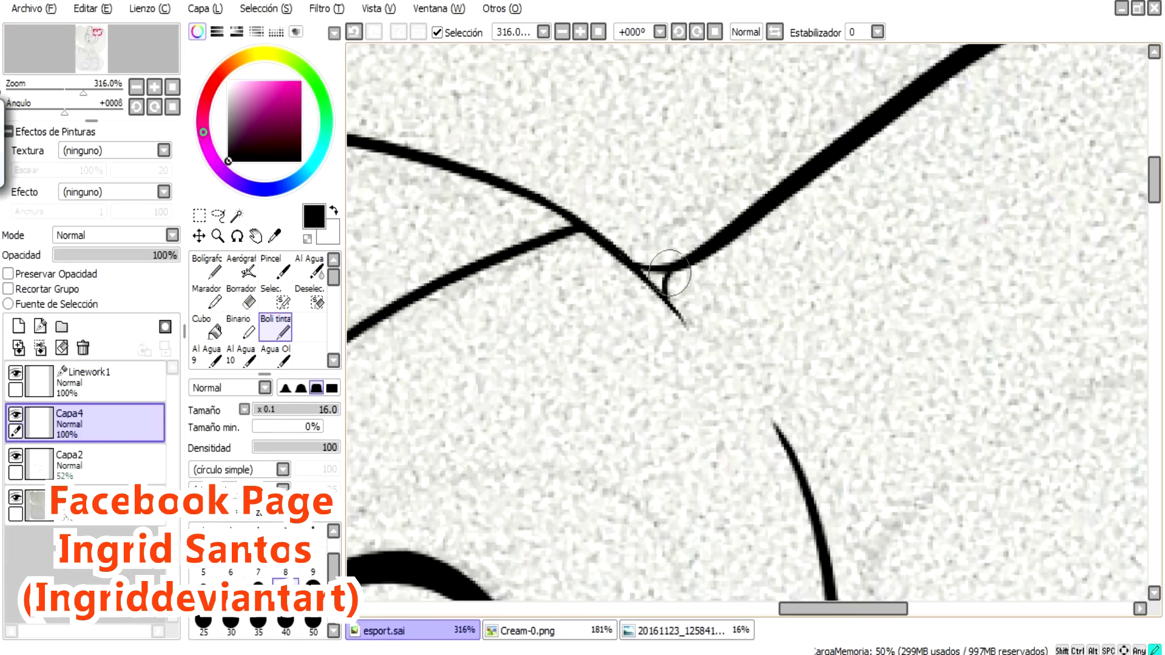
scroll(664, 186, "down", 4)
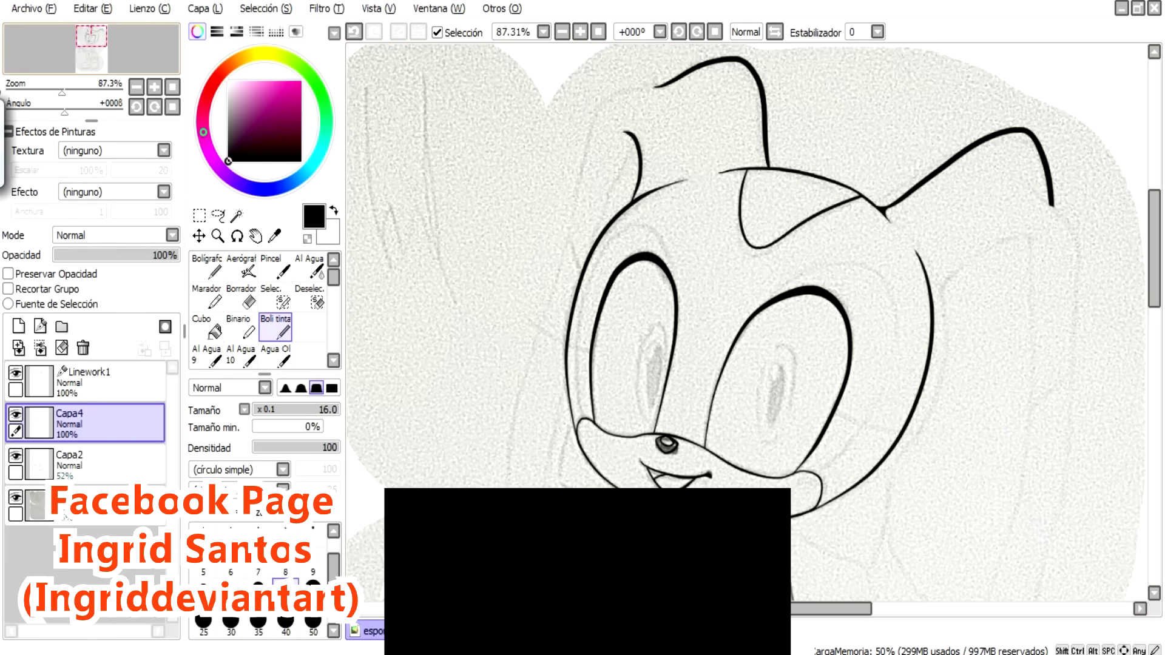
scroll(663, 186, "up", 4)
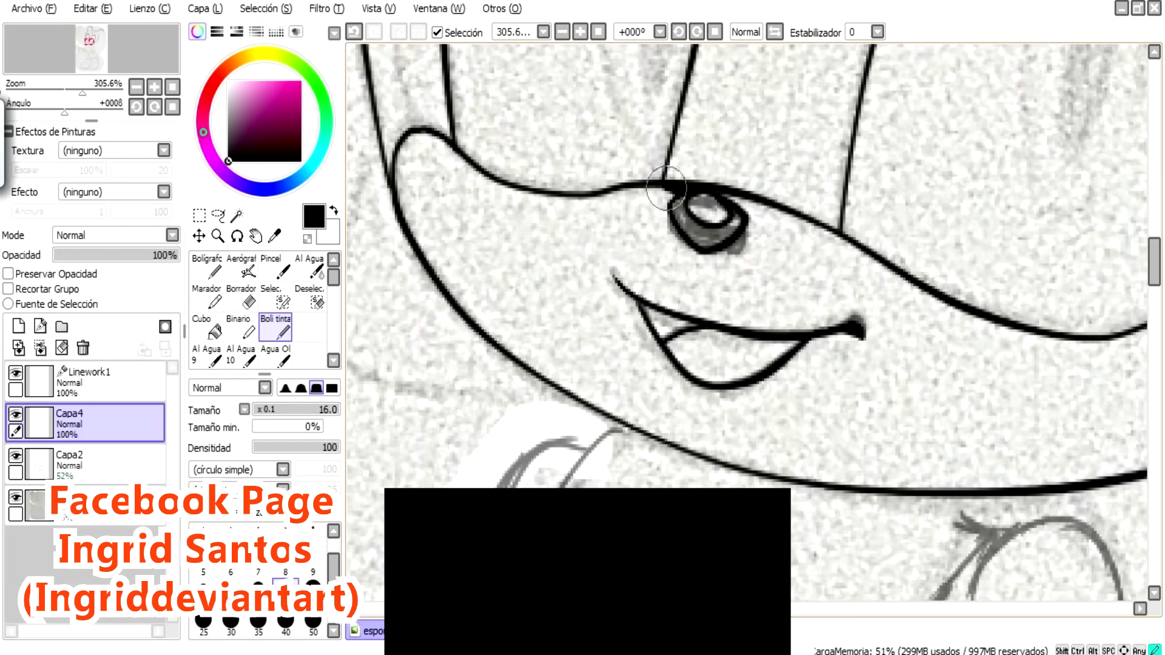
scroll(665, 187, "down", 4)
Trace the left eye's inner oval on Linework1 with the size 4.2 Curve tool and adjust its shape and line pressure
scroll(666, 188, "up", 2)
scroll(665, 188, "up", 1)
left_click(85, 382)
left_click(207, 328)
left_click(512, 274)
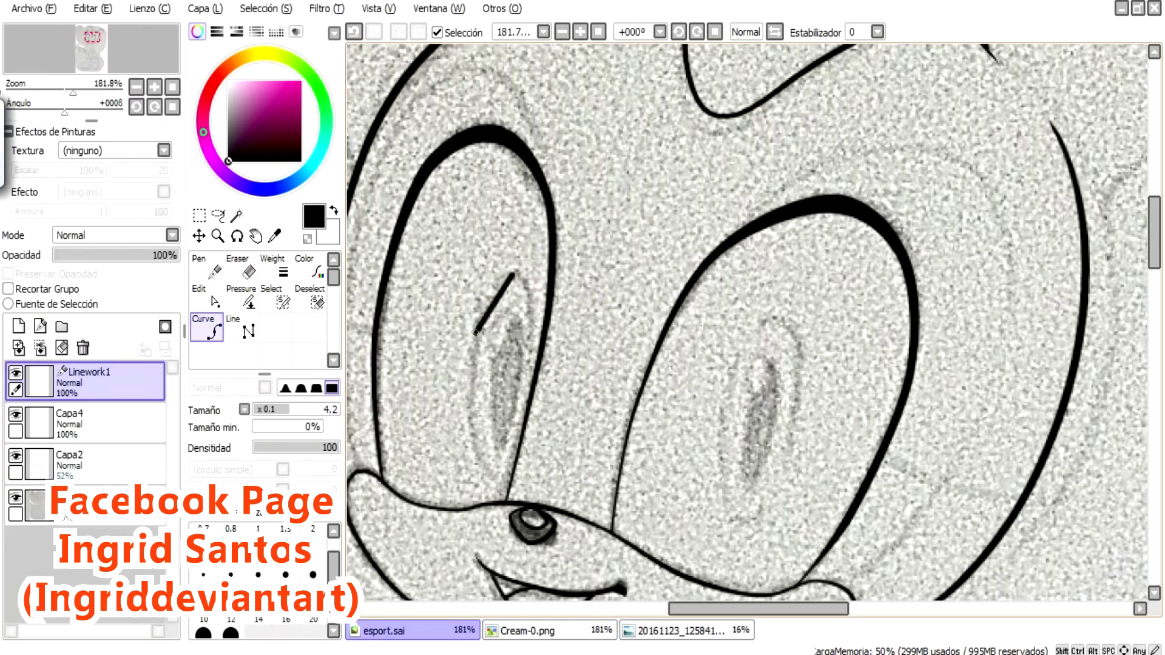
key("ctrl")
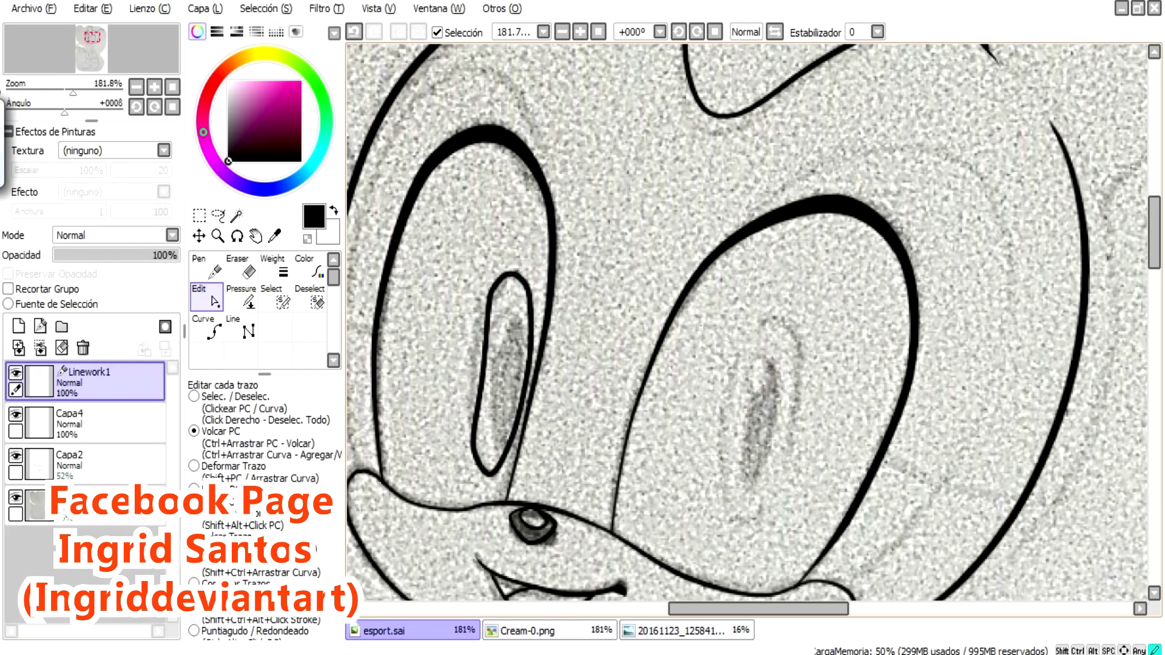
left_click(242, 297)
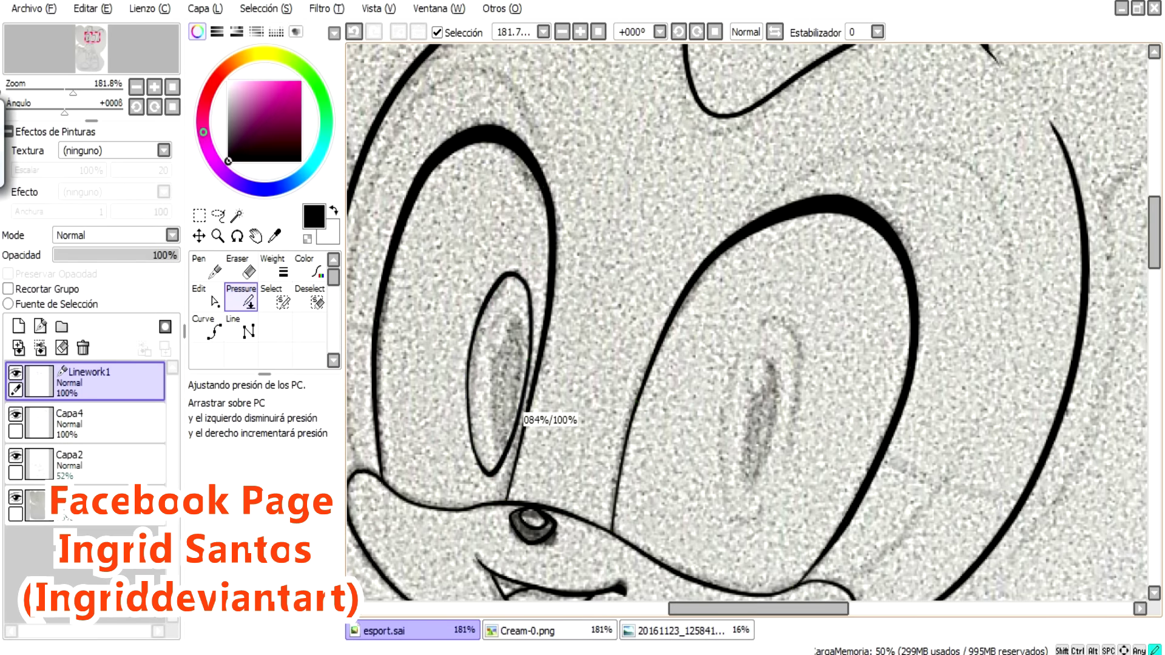
key("ctrl")
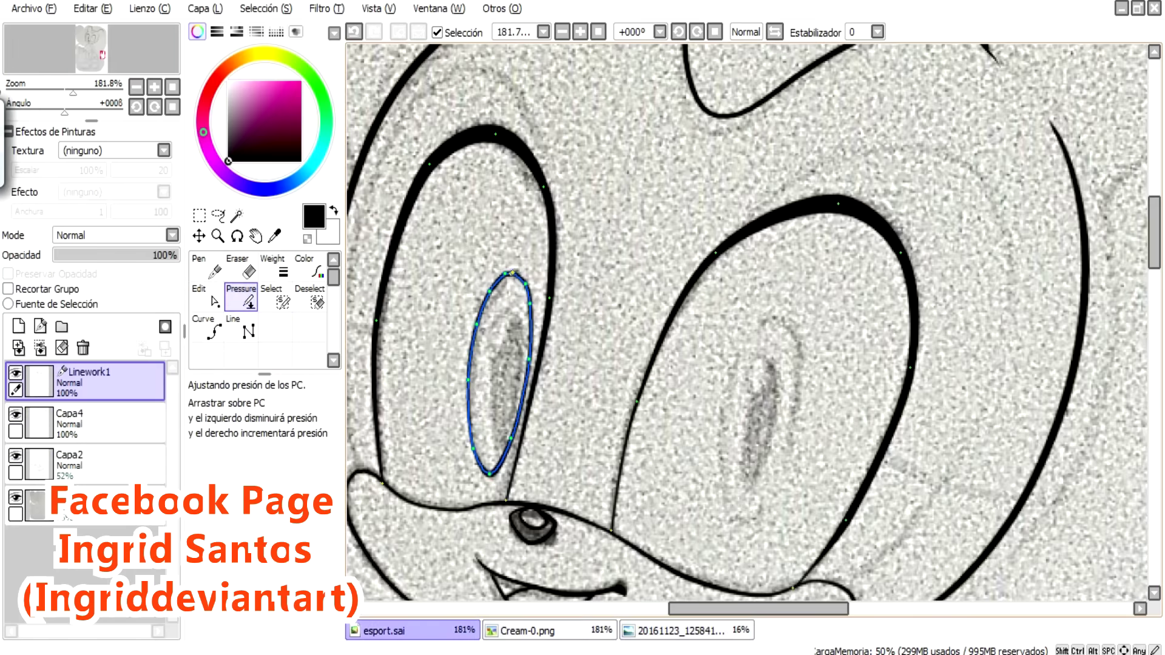
Merge Linework1 into Capa4 and copy the left eye's inner oval onto a new layer
left_click(109, 419)
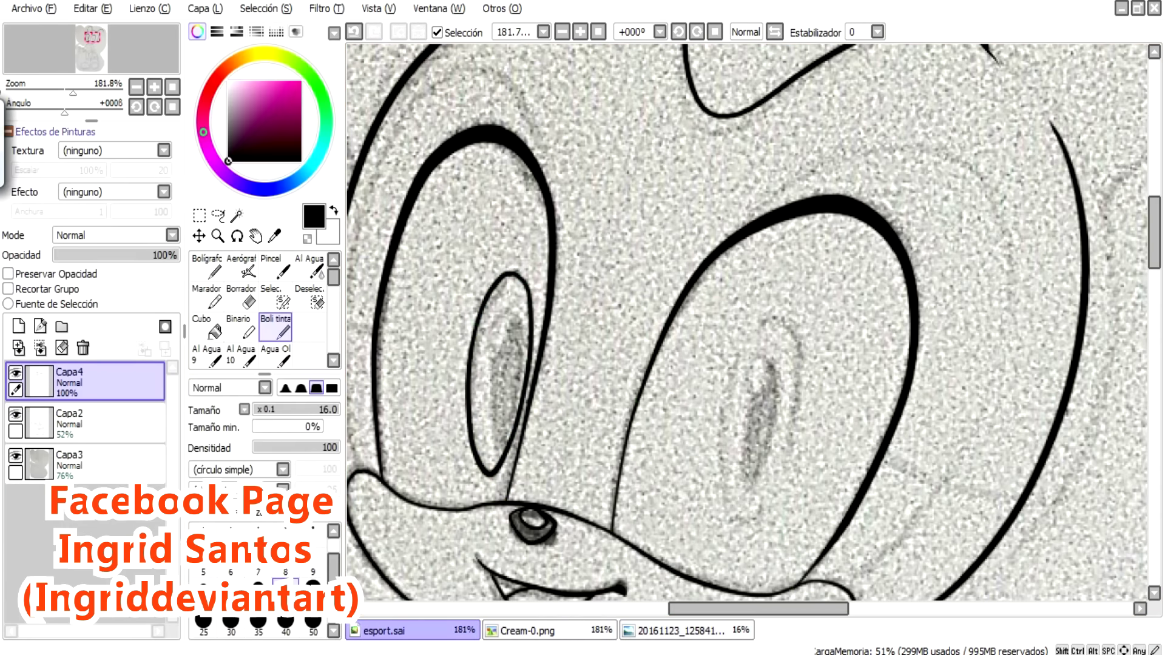
left_click(276, 297)
left_click_drag(491, 249, 469, 455)
key("ctrl+c")
key("ctrl+v")
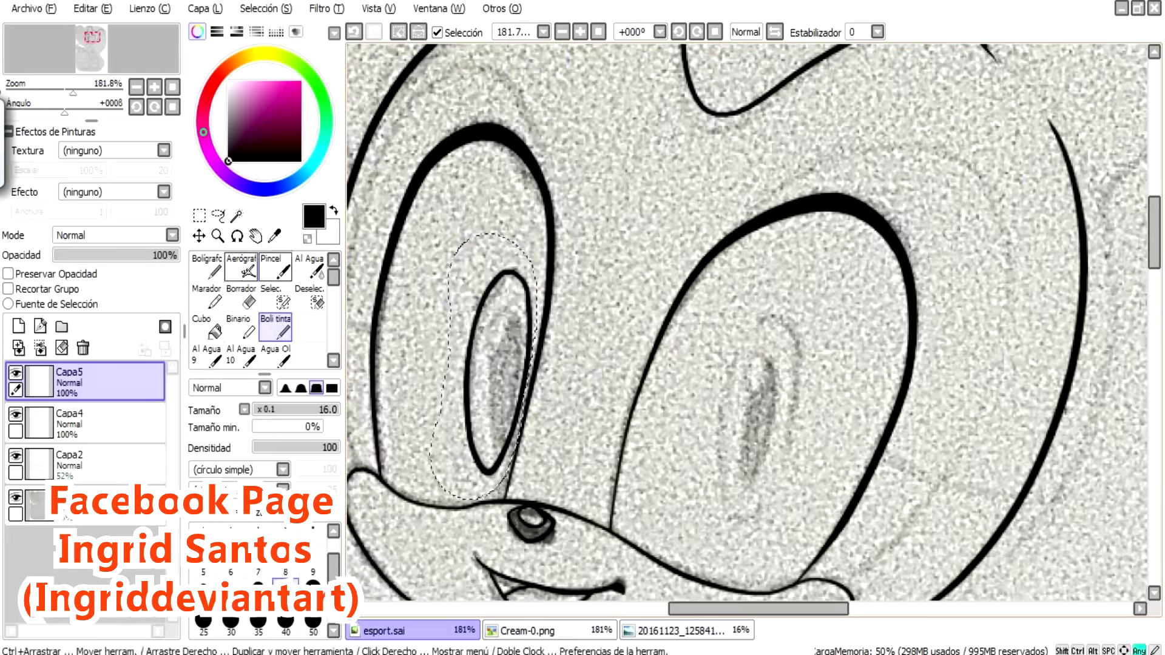
Place the copied oval over the sketched iris in the right eye and merge its layer down into Capa4
left_click_drag(503, 370, 744, 432)
scroll(745, 432, "down", 5)
scroll(745, 432, "up", 5)
key("ctrl+t")
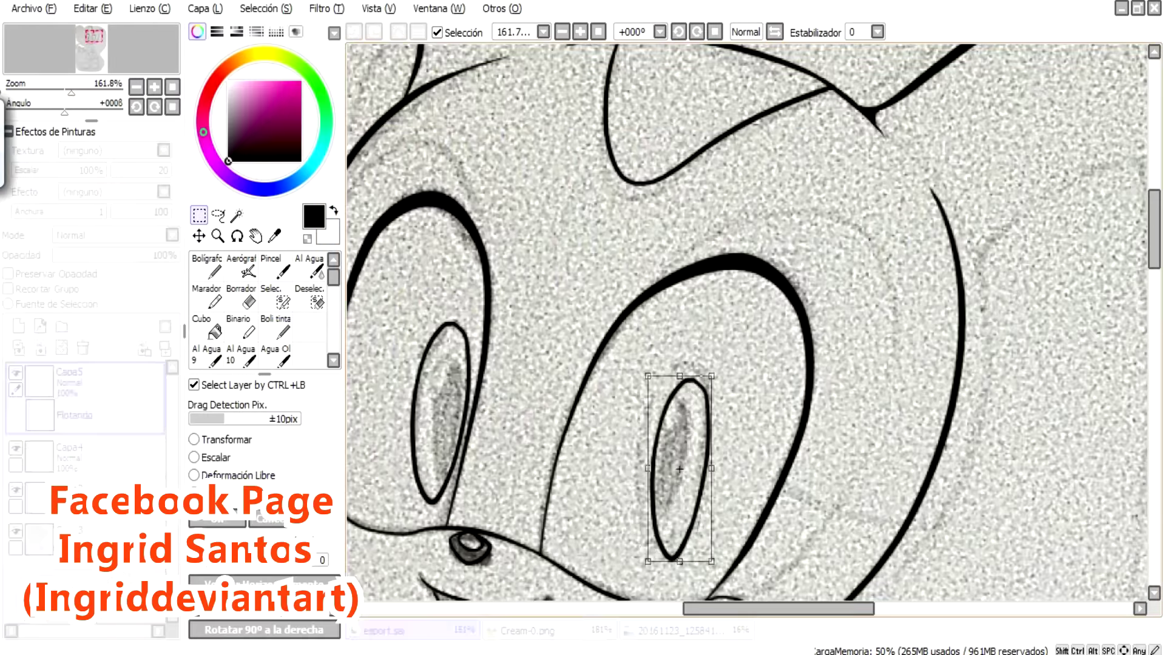
key("Return")
key("ctrl+e")
Ink the front flap and upper fold of the lowered arm's cuff with the size 16 Boli tinta pen, redrawing inaccurate strokes
scroll(753, 328, "down", 6)
scroll(752, 328, "up", 7)
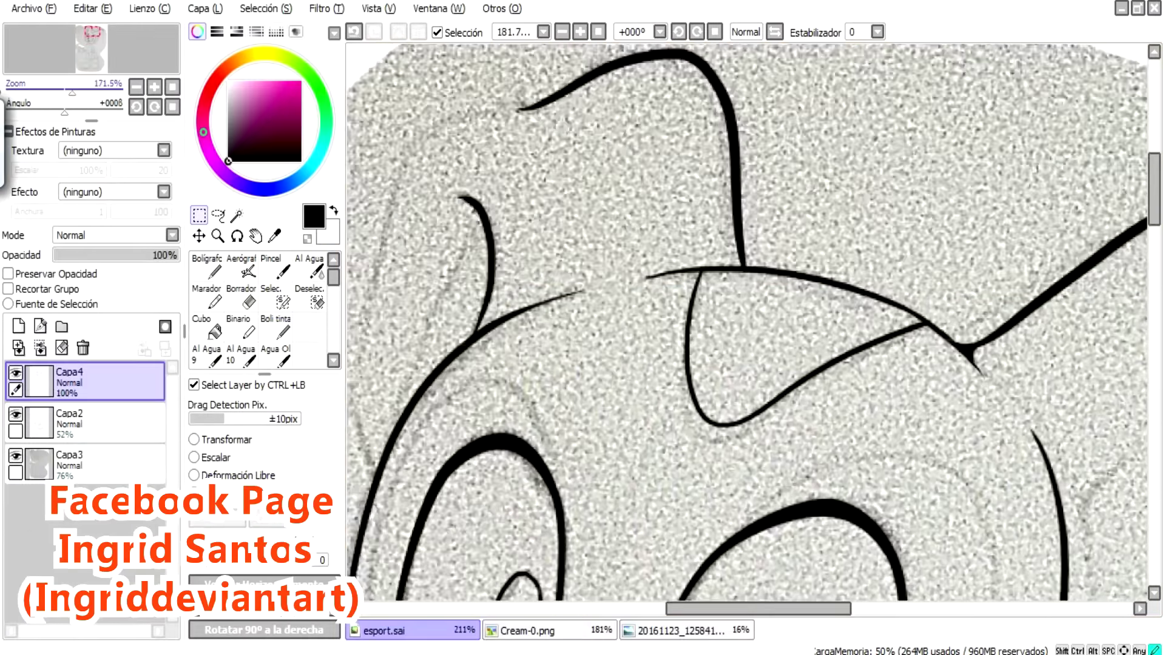
key("n")
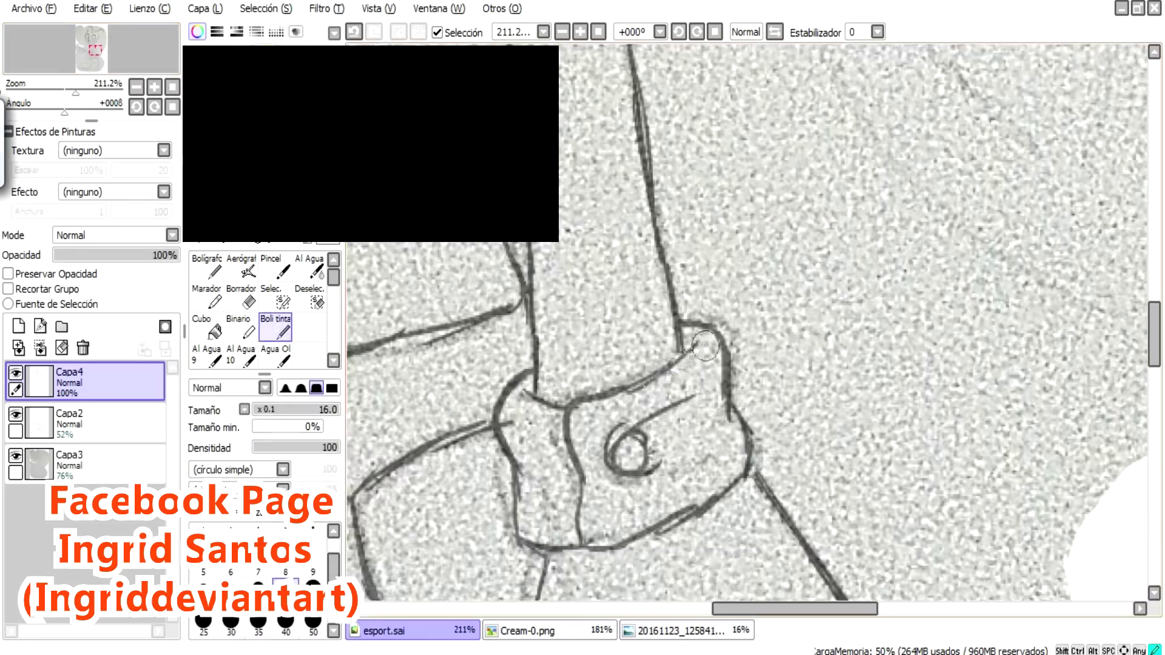
mouse_move(698, 345)
left_mouse_down()
mouse_move(577, 475)
mouse_move(649, 377)
mouse_move(574, 469)
mouse_move(585, 543)
left_mouse_up()
left_click_drag(680, 319, 722, 440)
key("ctrl+z")
left_click_drag(680, 320, 722, 440)
left_click_drag(574, 491, 749, 461)
key("ctrl+z")
left_click_drag(575, 493, 750, 456)
key("ctrl+z")
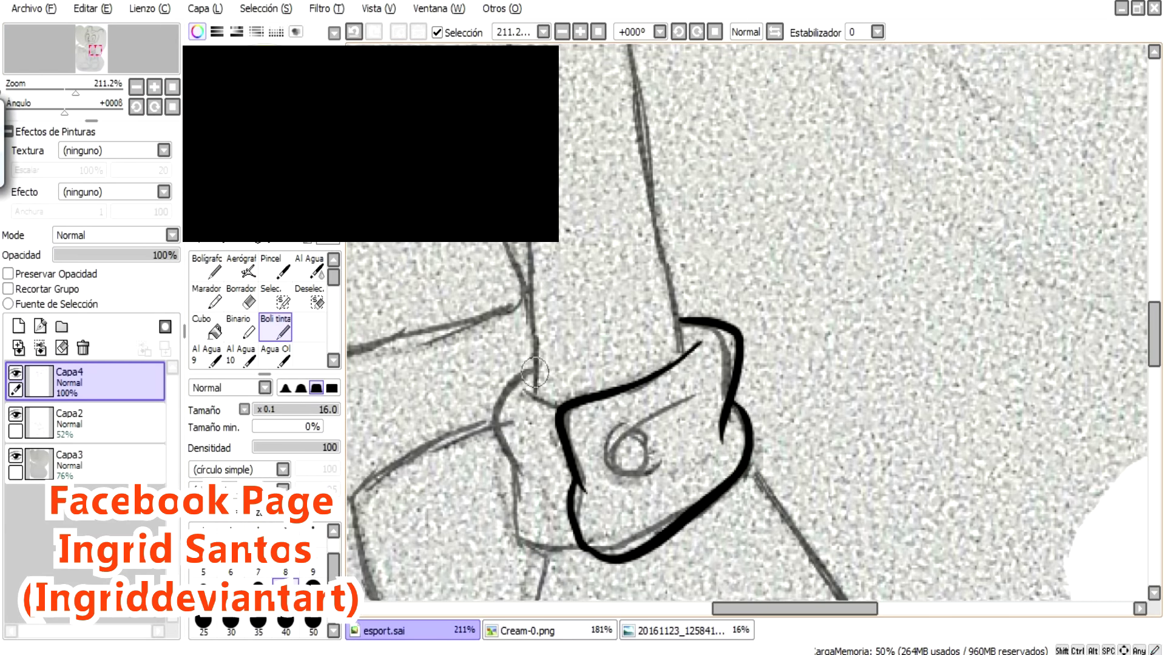
Ink the back fold of the lowered arm's cuff and its round button
left_click_drag(534, 363, 536, 479)
left_click_drag(509, 434, 584, 549)
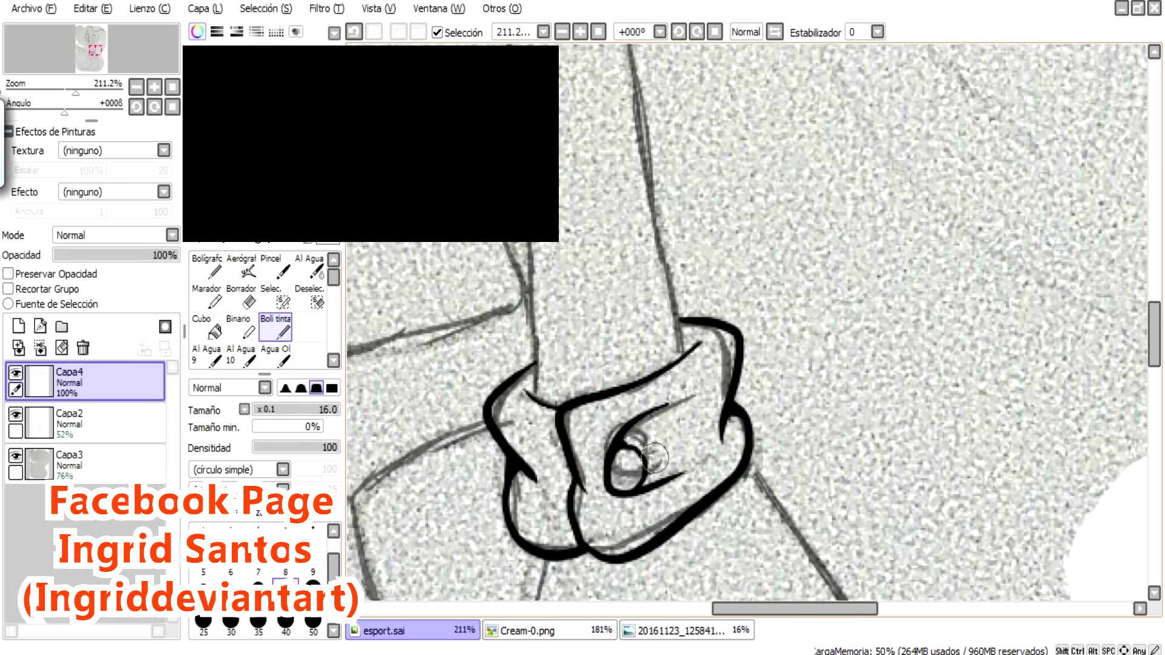
Ink the inner edge of the lowered glove down around its first finger, replacing the first attempt
scroll(606, 425, "down", 1)
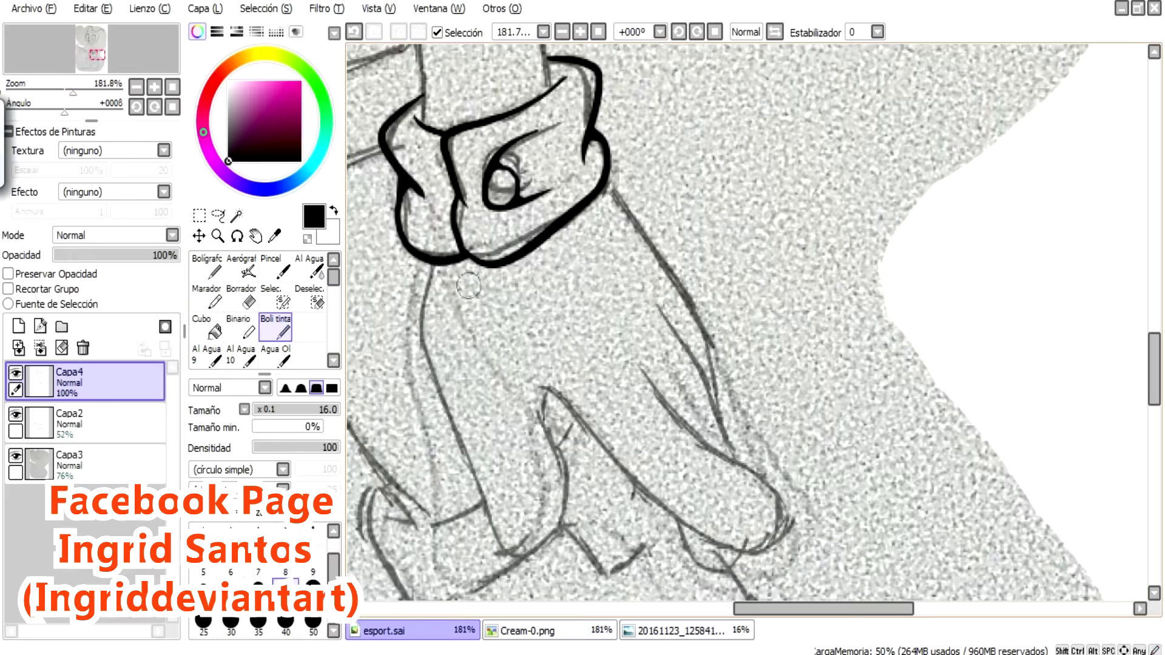
left_click_drag(437, 267, 566, 520)
key("ctrl+z")
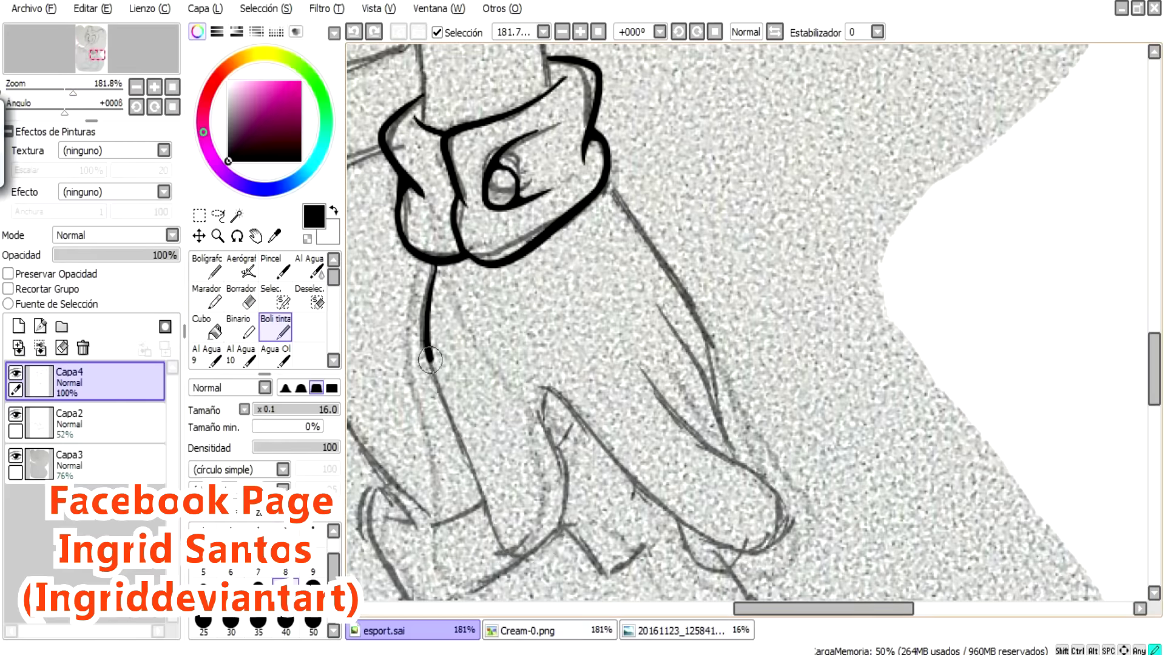
left_click_drag(435, 267, 554, 387)
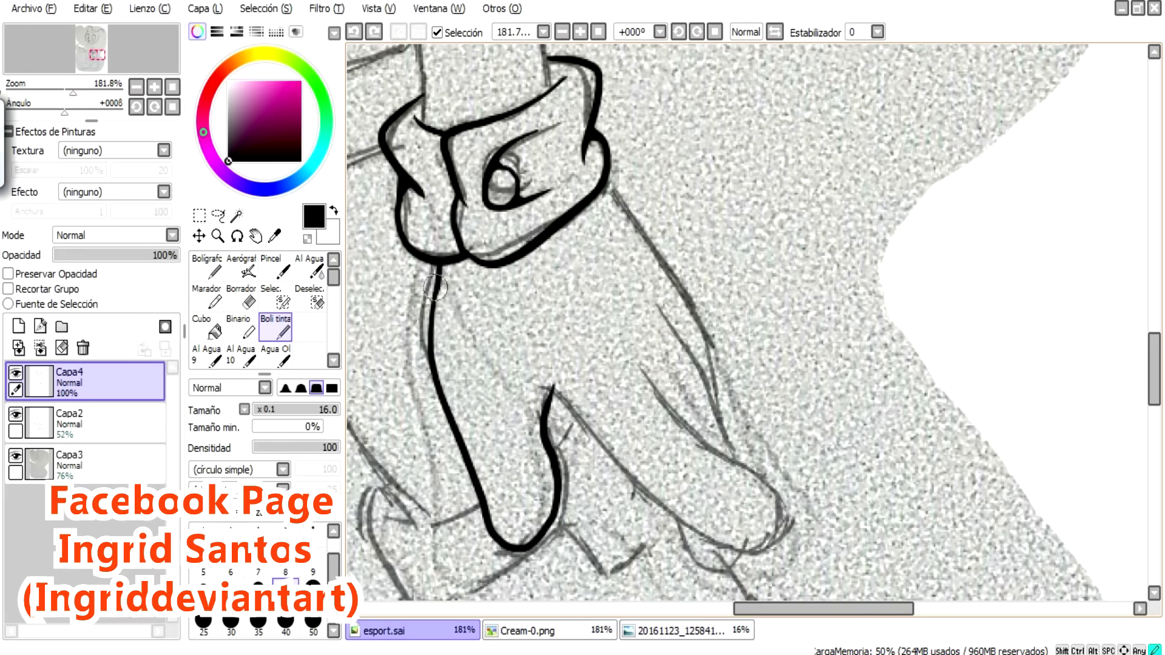
Ink the lowered glove's second finger from the gap beside the first finger up its outer side, redrawing inaccurate strokes
mouse_move(538, 383)
left_mouse_down()
mouse_move(758, 534)
mouse_move(668, 377)
mouse_move(643, 359)
left_mouse_up()
key("ctrl+z")
key("ctrl+z")
key("ctrl+z")
left_click_drag(539, 388, 618, 335)
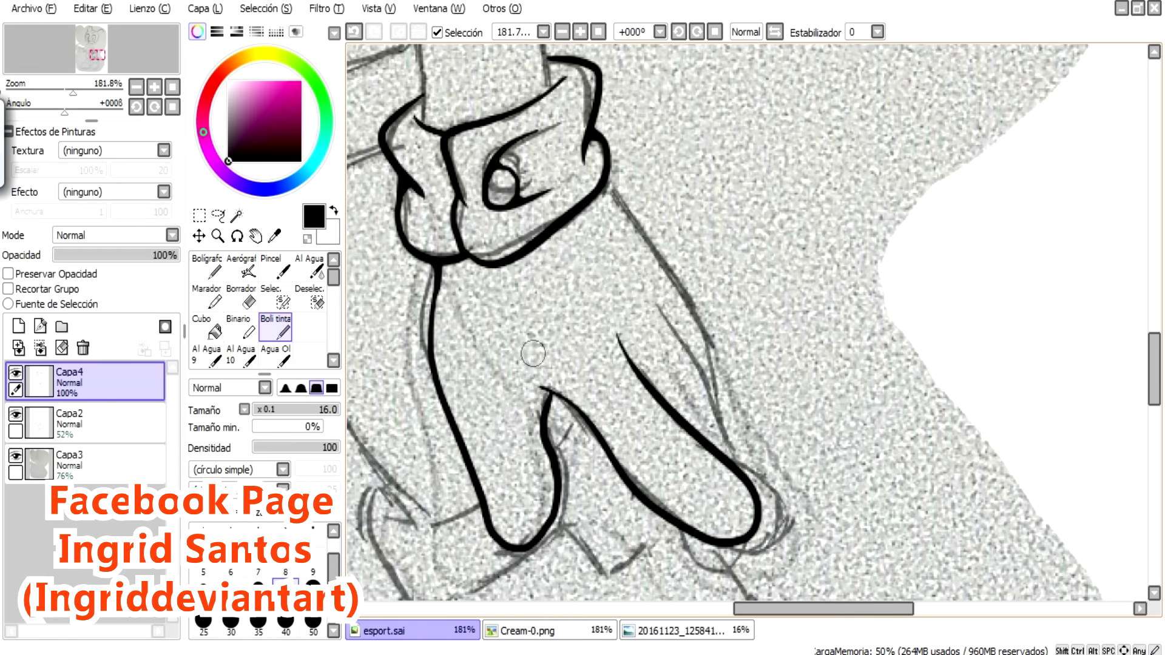
Ink the lowered glove's outer edge from the cuff to the second finger and its crease lines, replacing inaccurate strokes
mouse_move(597, 171)
left_mouse_down()
mouse_move(722, 425)
mouse_move(598, 254)
left_mouse_up()
key("ctrl+z")
key("ctrl+z")
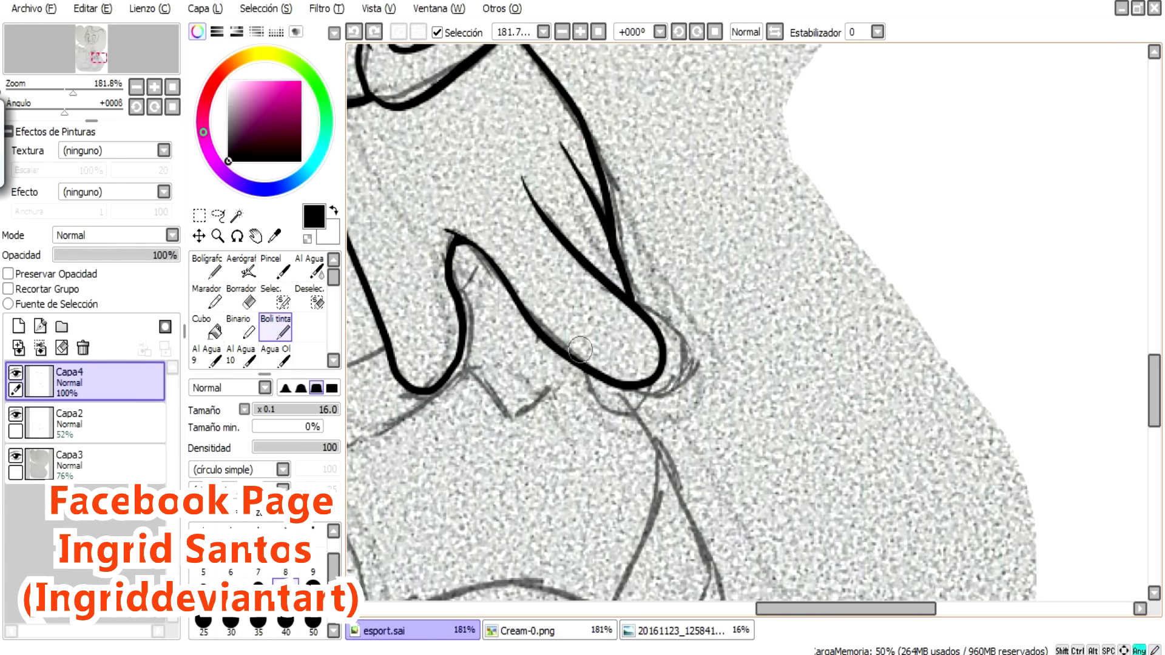
left_click_drag(511, 73, 603, 249)
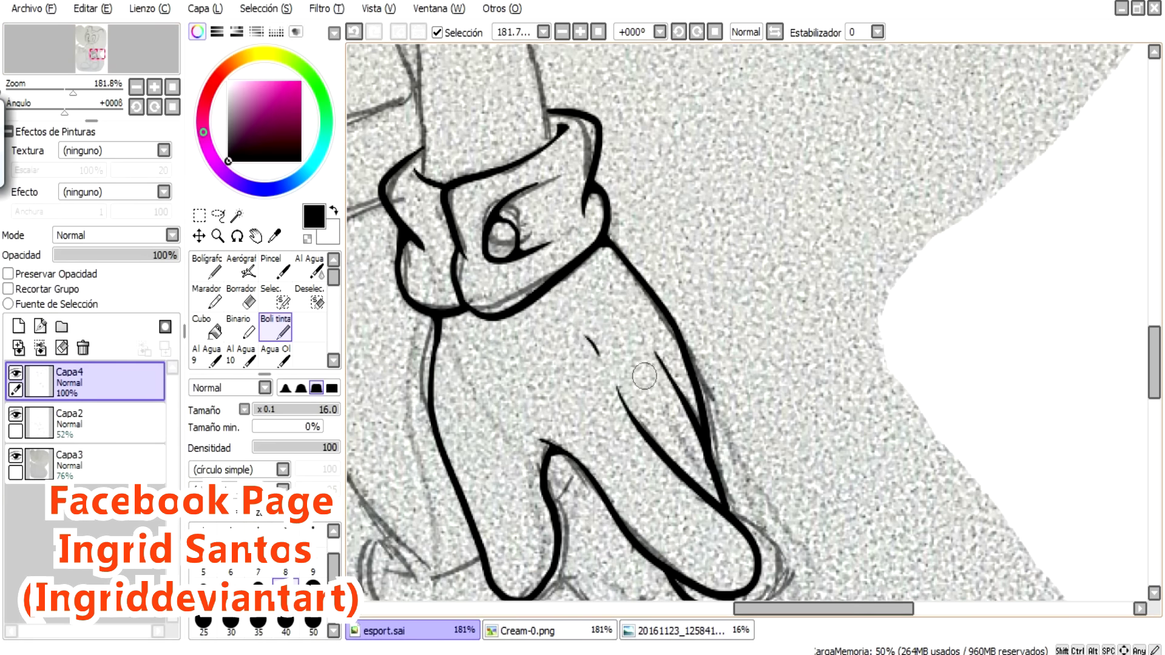
Hide the scanned paper layer Capa3 to review the inked line art over the pencil sketch, and show it again
left_click(16, 456)
left_click(109, 464)
key("ctrl+minus")
key("ctrl+minus")
key("ctrl+plus")
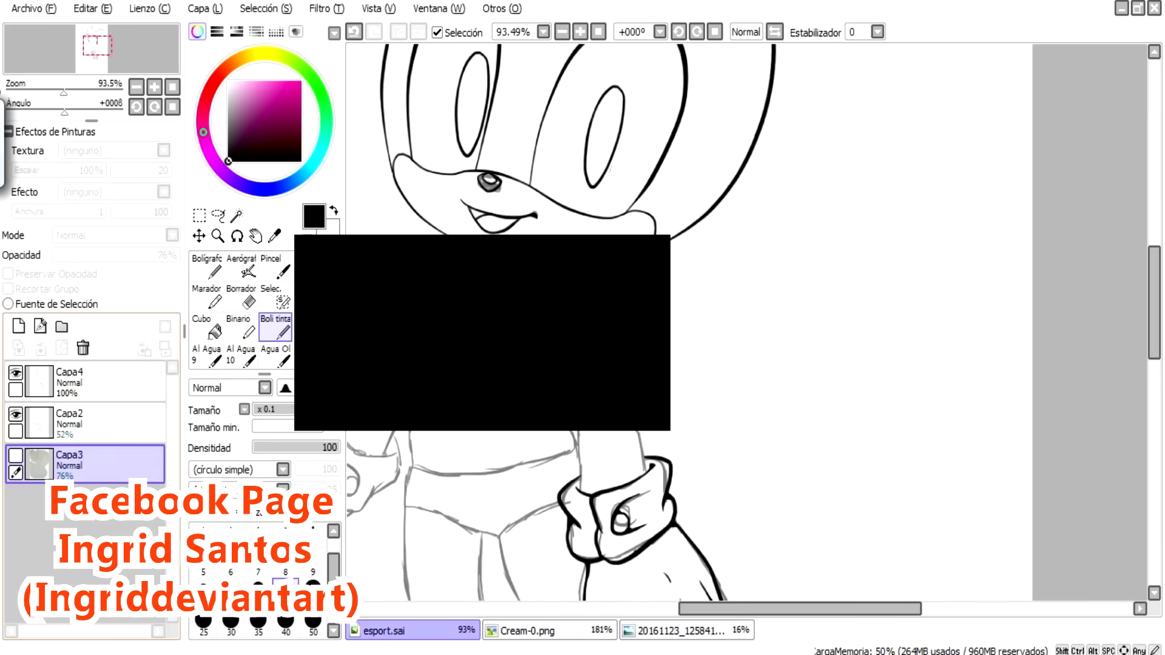
left_click(15, 456)
Add a linework layer above Capa4, trace the lowered arm from shoulder to cuff, and refine the line with the Edit tool
key("ctrl+plus")
left_click(40, 327)
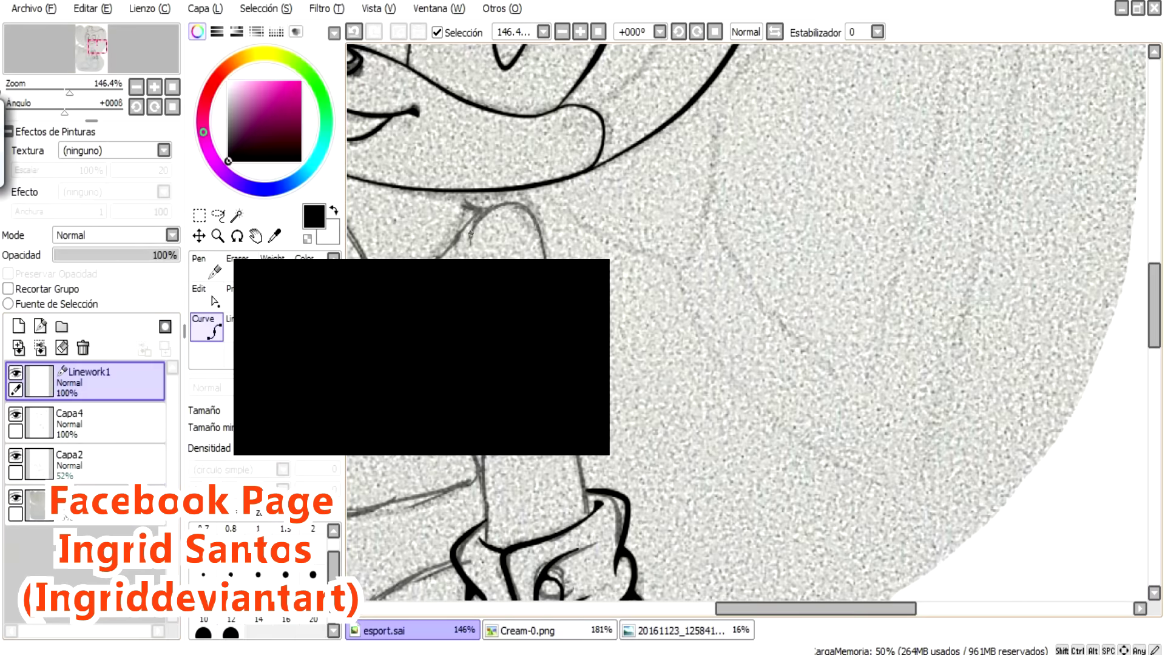
left_click(206, 296)
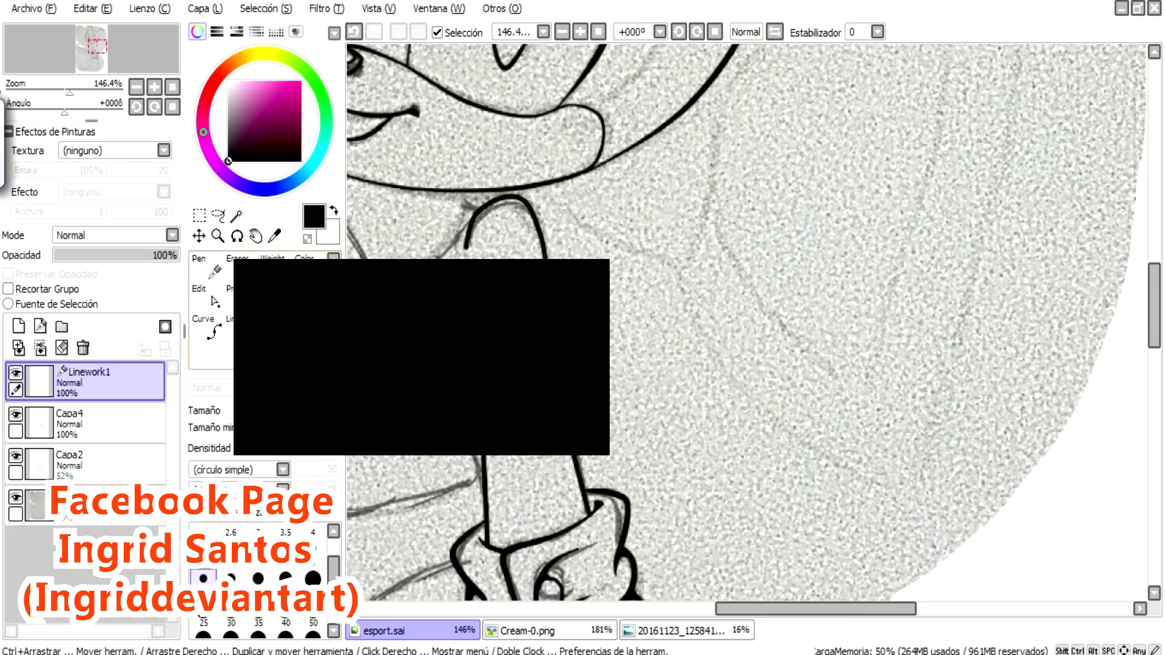
left_click(229, 297)
left_click(206, 297)
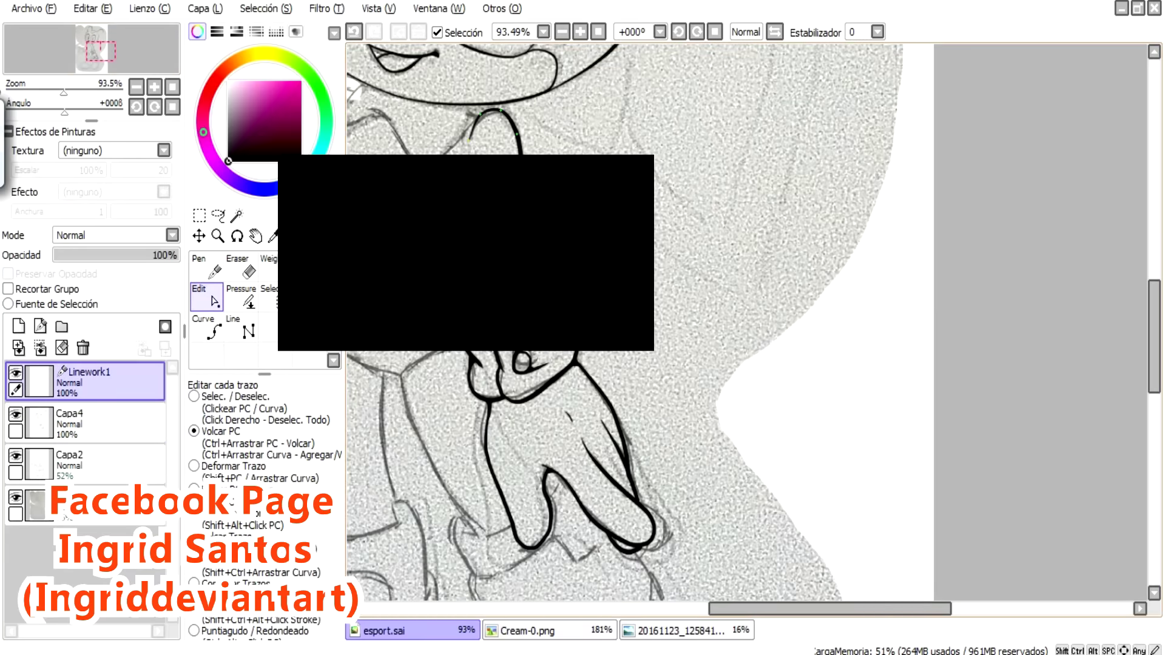
scroll(624, 323, "up", 2)
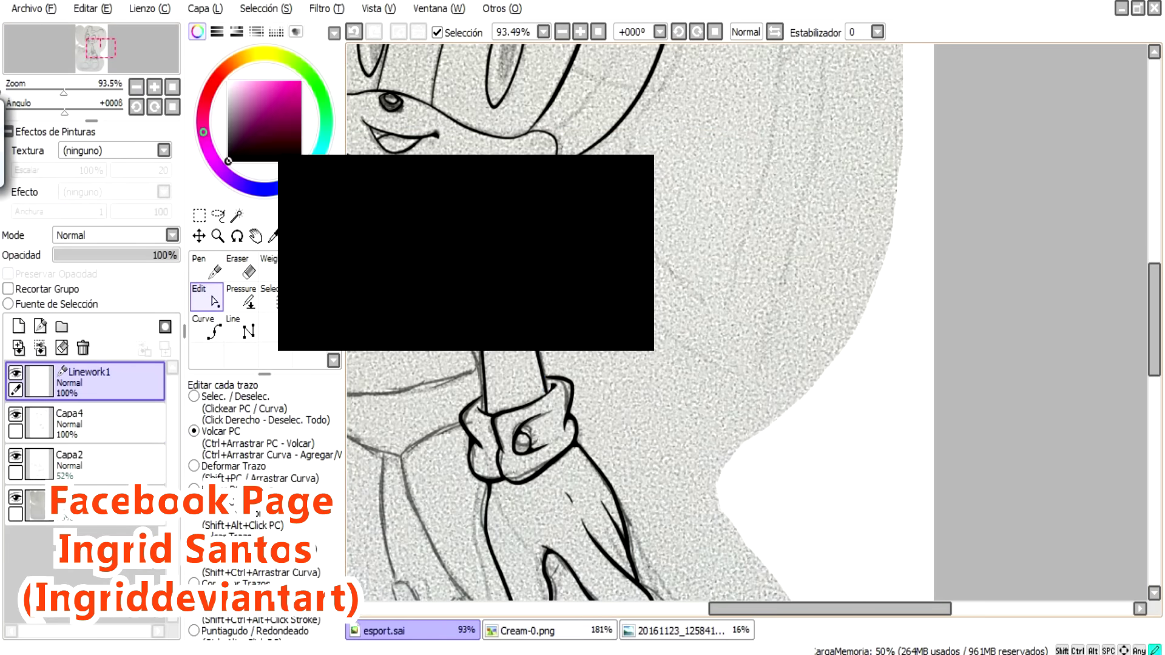
Paint a white highlight along the muzzle's upper edge on Capa5 with the size 20 Boli tinta pen and soften it with Desenf
left_click(91, 423)
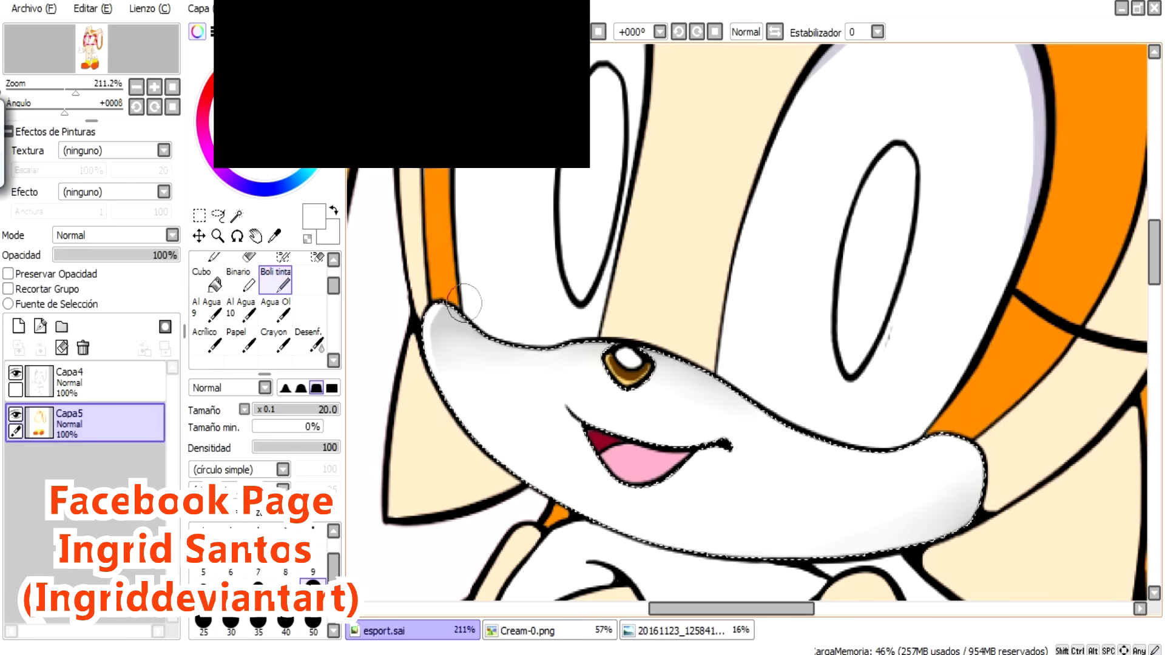
left_click_drag(631, 340, 560, 350)
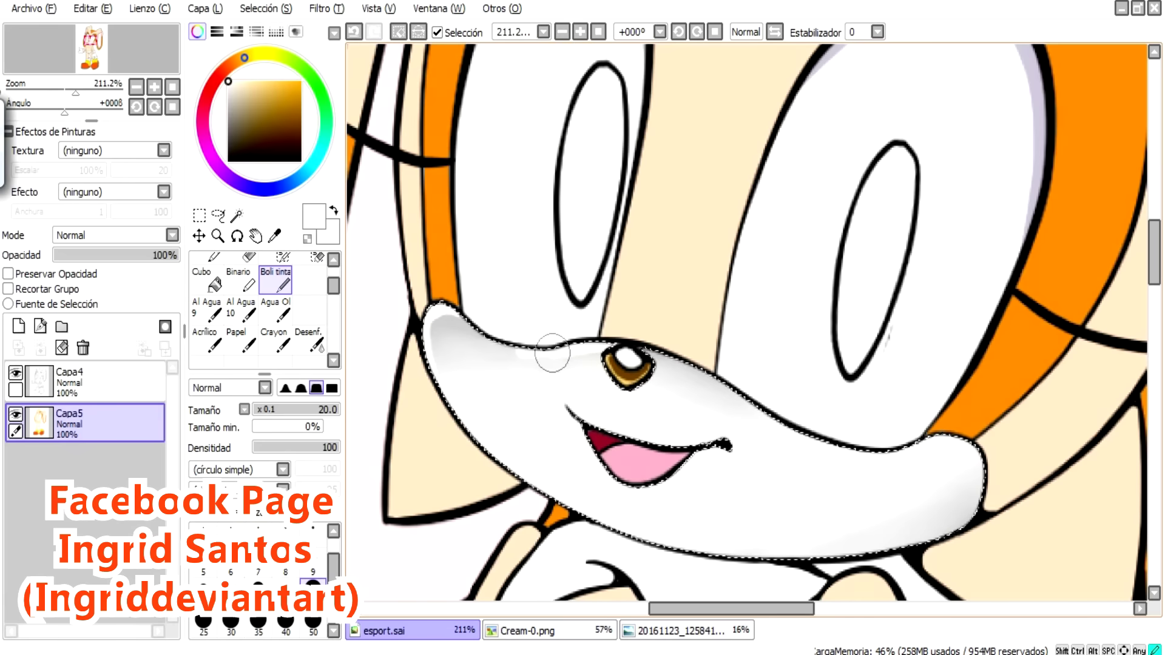
mouse_move(431, 297)
left_mouse_down()
mouse_move(486, 343)
mouse_move(442, 317)
mouse_move(627, 341)
mouse_move(797, 399)
mouse_move(715, 375)
mouse_move(862, 449)
mouse_move(838, 551)
mouse_move(962, 513)
mouse_move(954, 526)
mouse_move(942, 427)
mouse_move(969, 504)
mouse_move(922, 437)
left_mouse_up()
key("e")
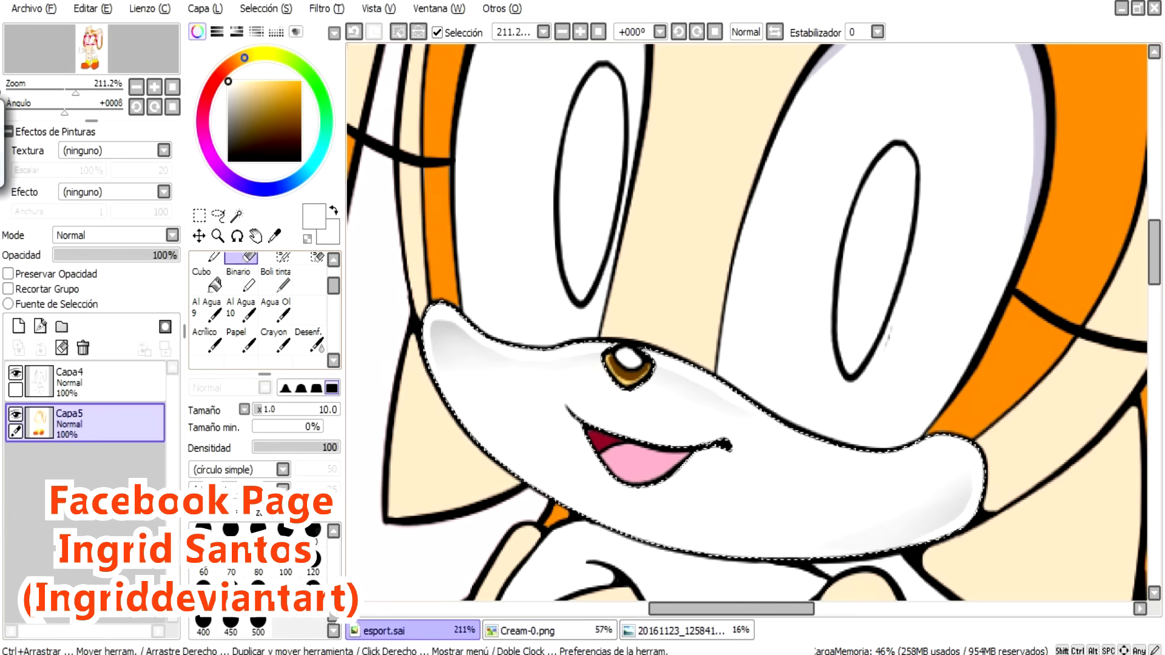
key("d")
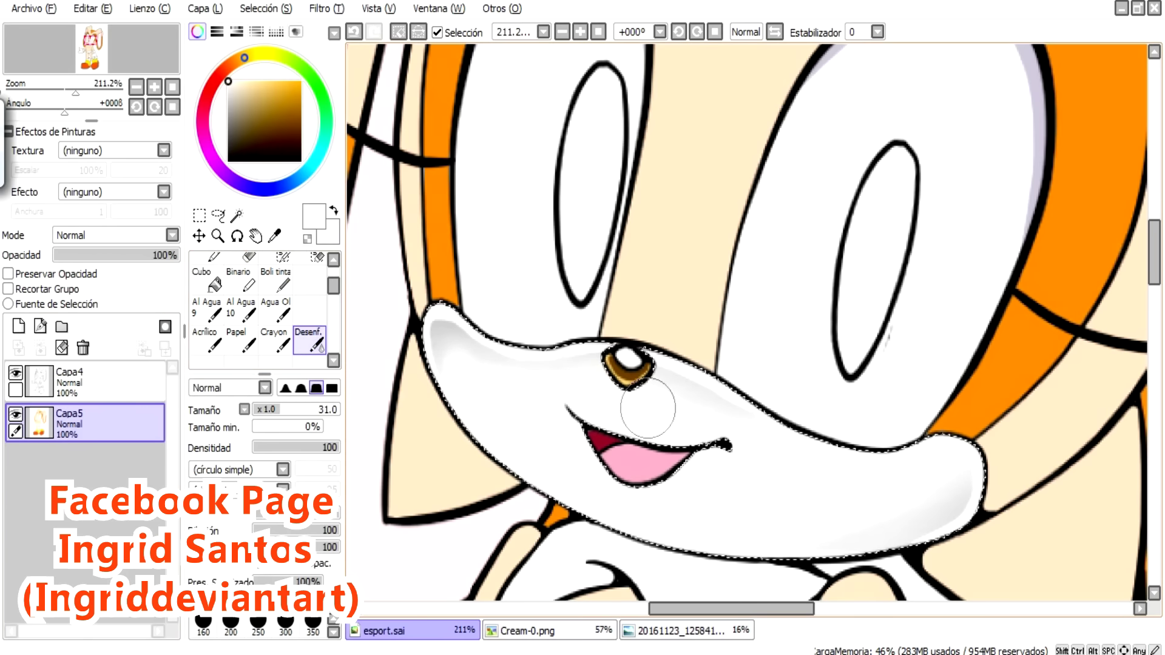
Shade the muzzle around the nose in grey with the size 20 Boli tinta pen, comparing it with the Cream-0.png reference
scroll(648, 414, "down", 10)
scroll(648, 413, "up", 10)
key("ctrl+Tab")
key("ctrl+Tab")
key("ctrl+Tab")
key("ctrl+Tab")
key("n")
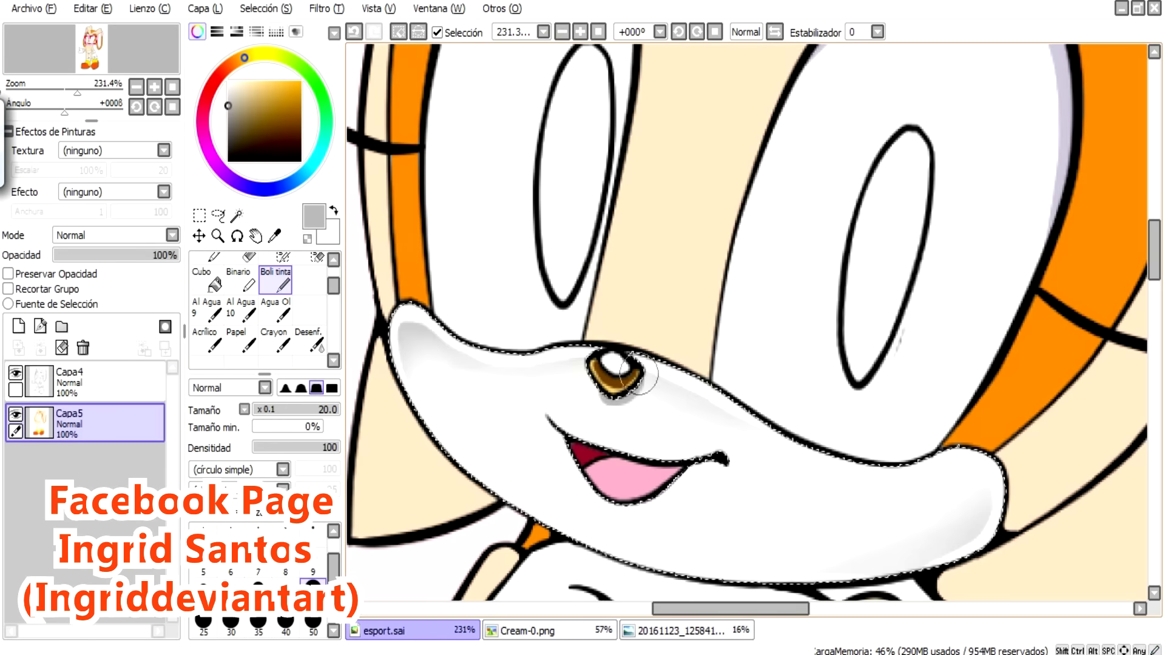
key("ctrl+Tab")
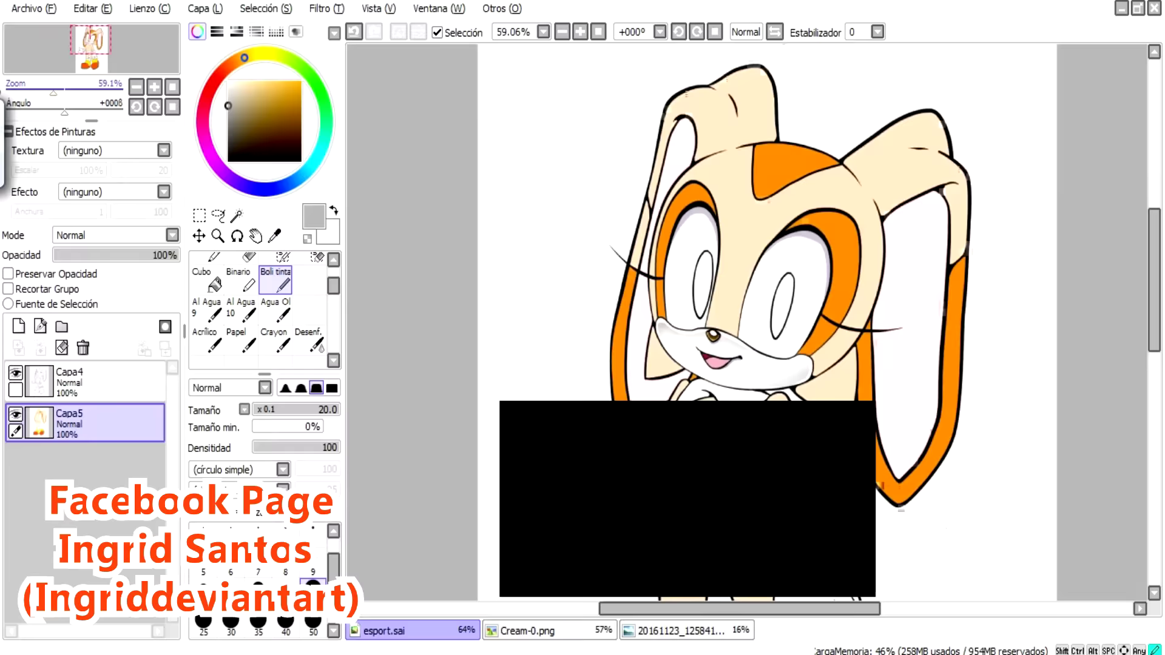
Select the cream area of the head, paint a tan shadow along the forehead edge using the reference colors, and blend it
key("w")
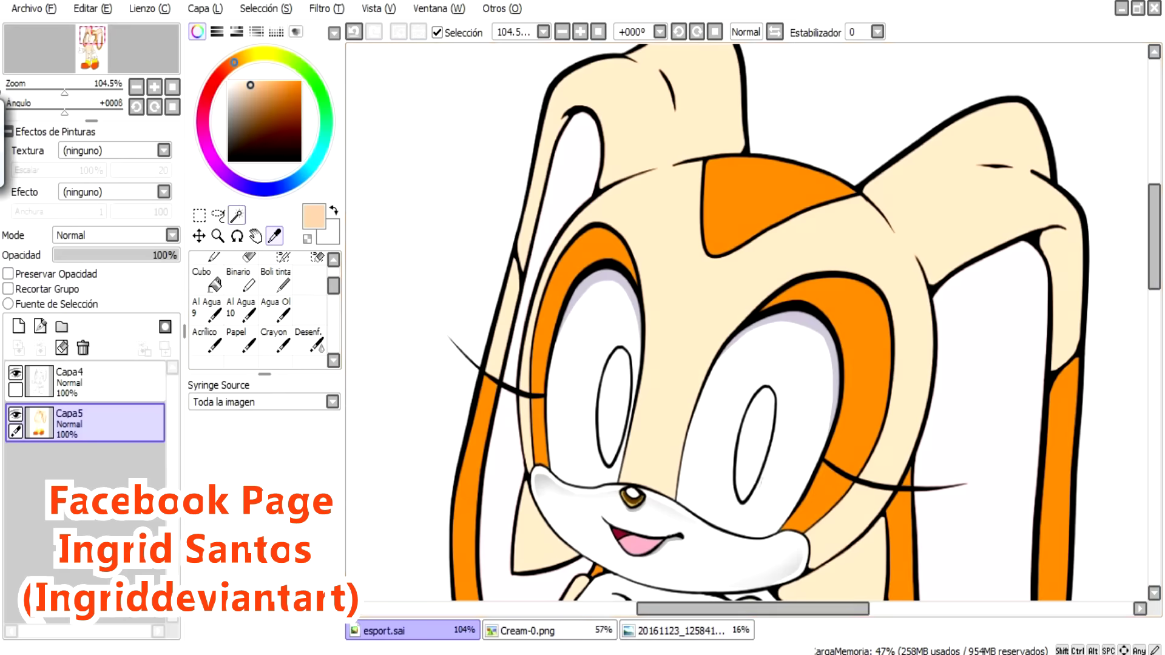
key("ctrl+Tab")
key("n")
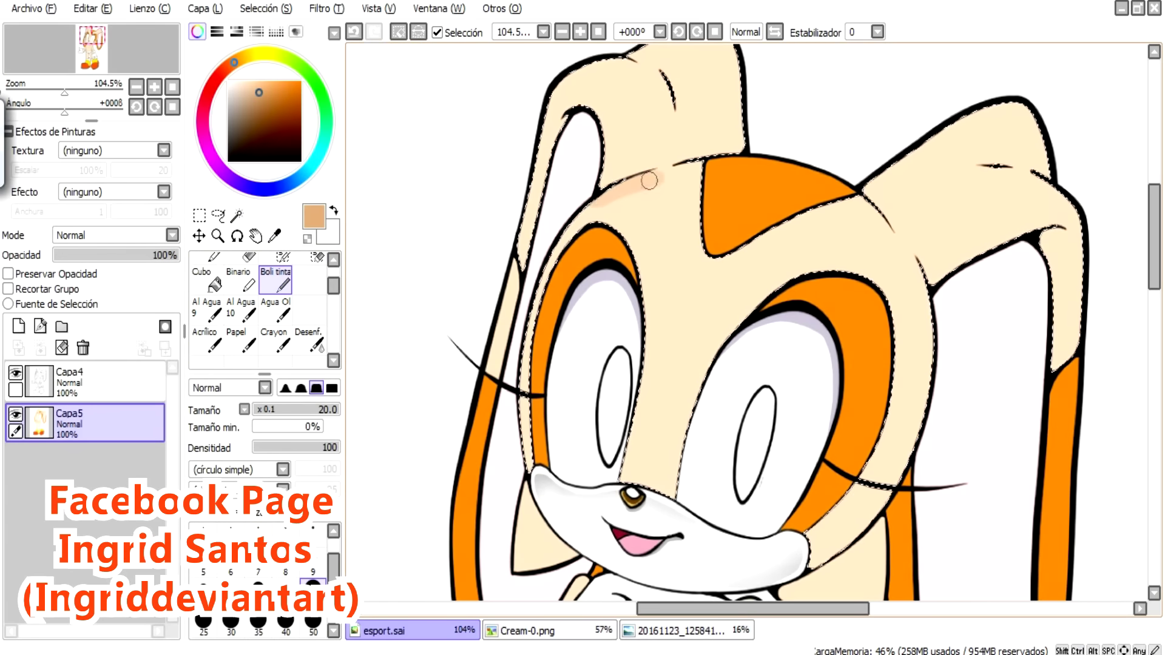
key("ctrl+Tab")
key("ctrl+Tab")
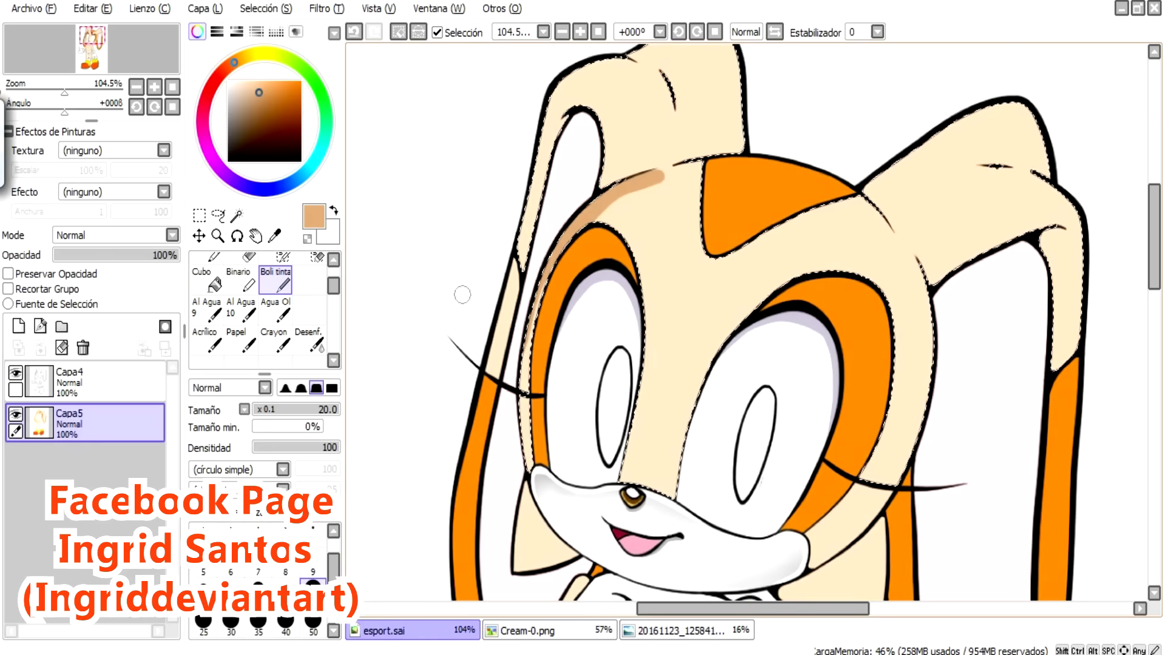
key("b")
left_click_drag(655, 173, 748, 170)
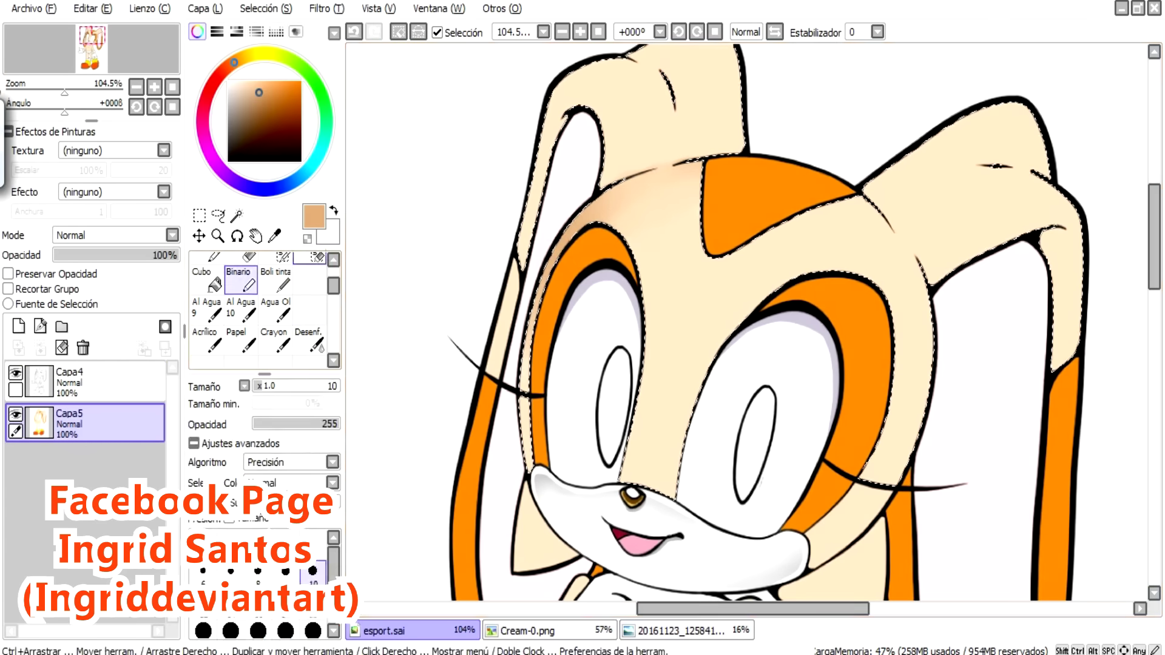
Add a new layer above Capa5 and paint a white highlight along the head's upper edge with the size 20 Boli tinta pen
left_click(1044, 182, "alt")
key("n")
key("ctrl+Tab")
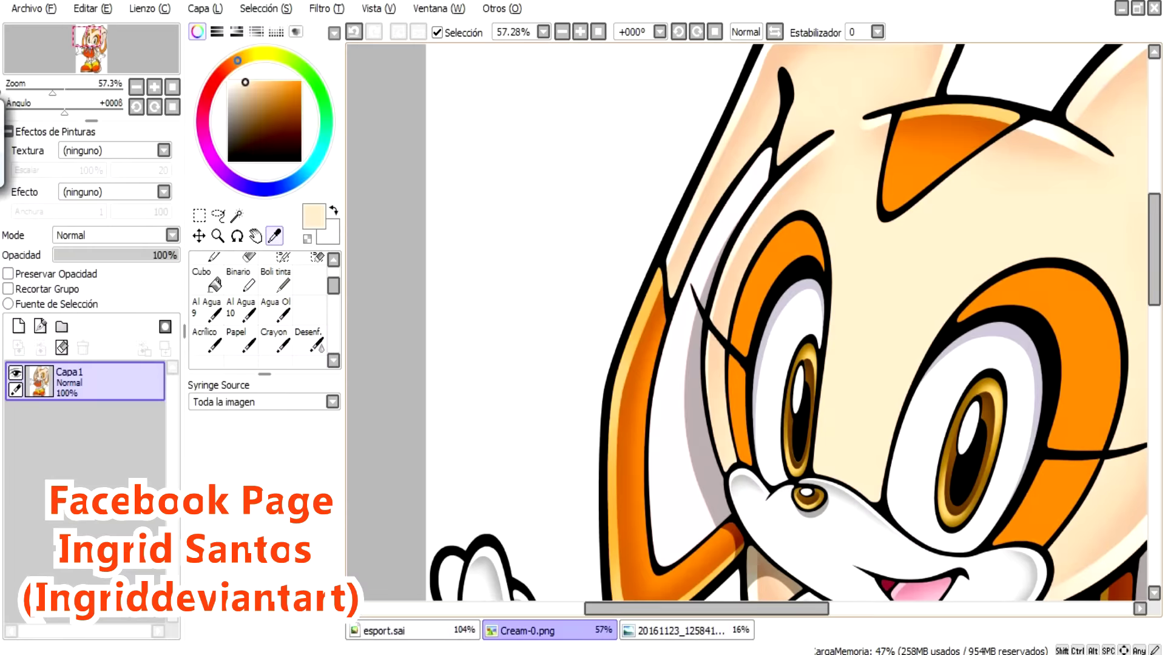
key("ctrl+Tab")
key("ctrl+shift+n")
scroll(671, 196, "up", 3)
left_click_drag(427, 485, 616, 245)
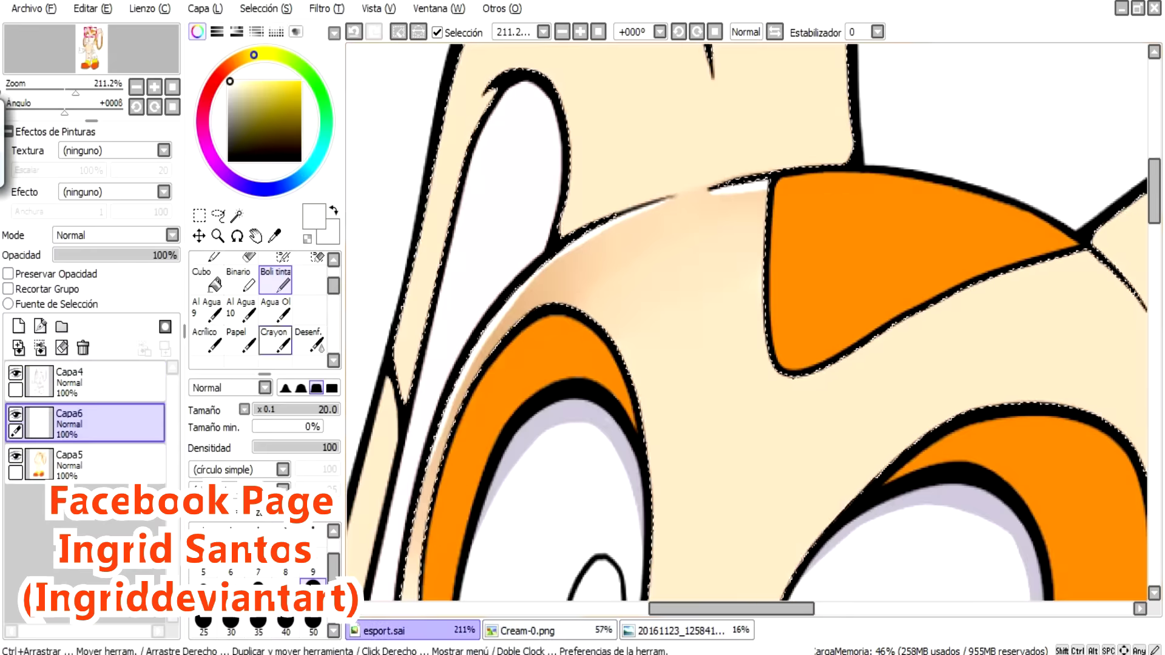
left_click_drag(766, 183, 637, 221)
Soften the forehead shading on Capa5 with the Desenf. blur brush at size 18
key("b")
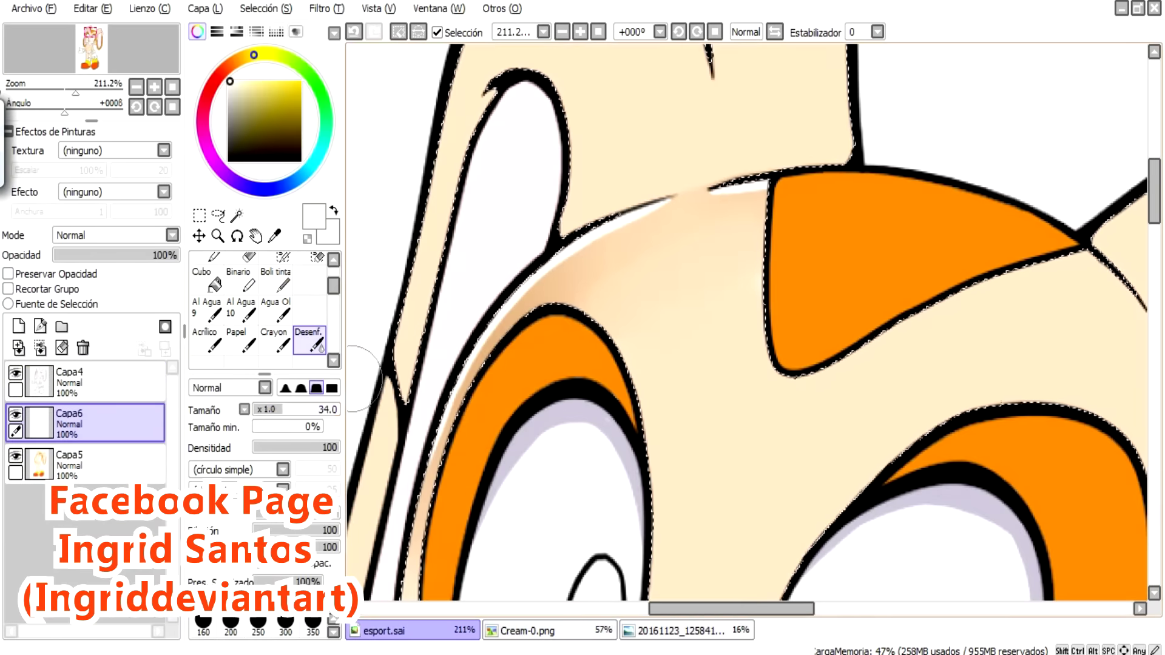
scroll(718, 190, "down", 5)
scroll(717, 190, "up", 6)
left_click(69, 465)
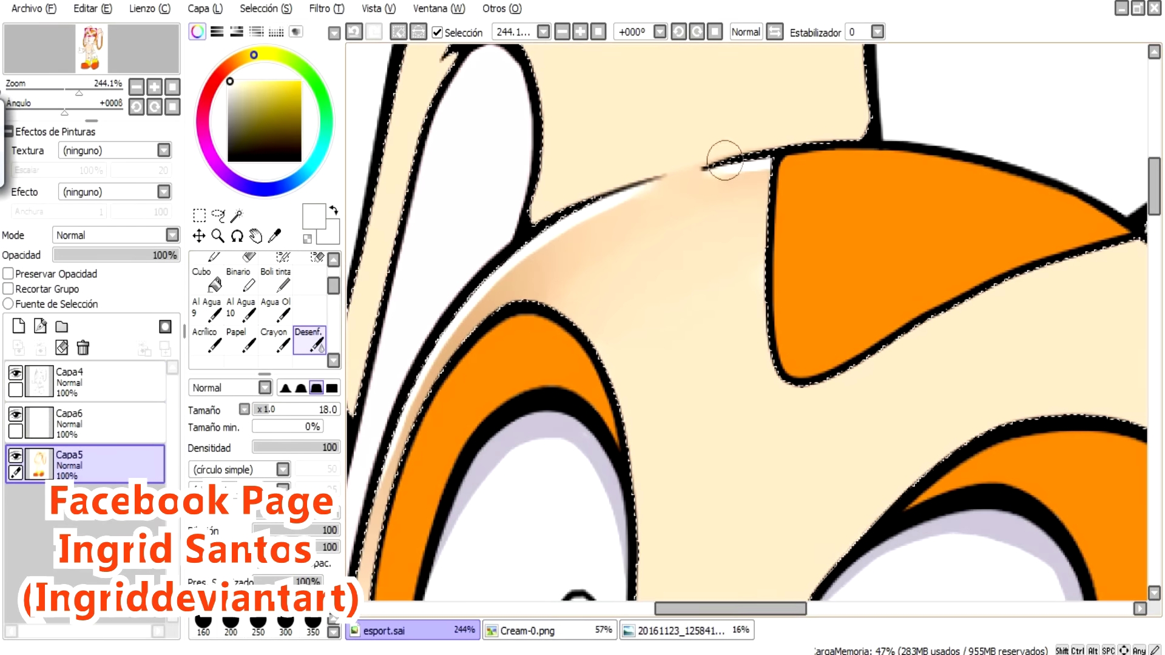
Sample a grey from the Cream-0.png reference and shade the white inner areas of the ears on Capa5
left_click(522, 631)
key("alt")
left_click(382, 631)
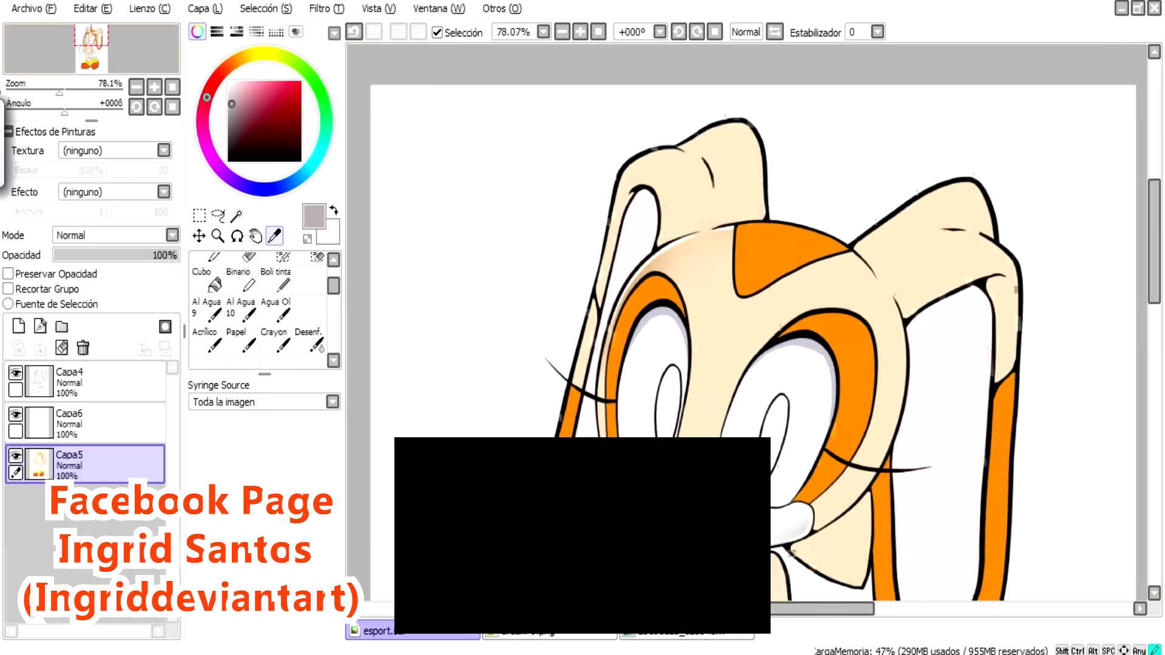
key("n")
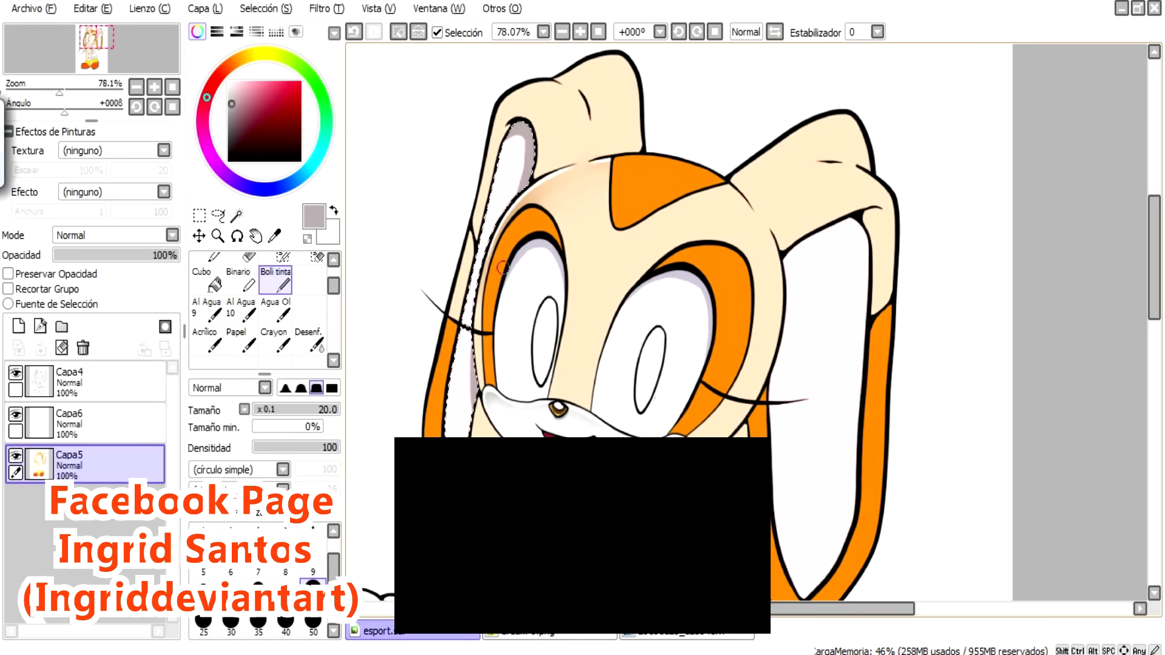
left_click_drag(517, 218, 164, 134)
mouse_move(510, 151)
left_mouse_down()
mouse_move(433, 193)
mouse_move(460, 166)
mouse_move(464, 535)
left_mouse_up()
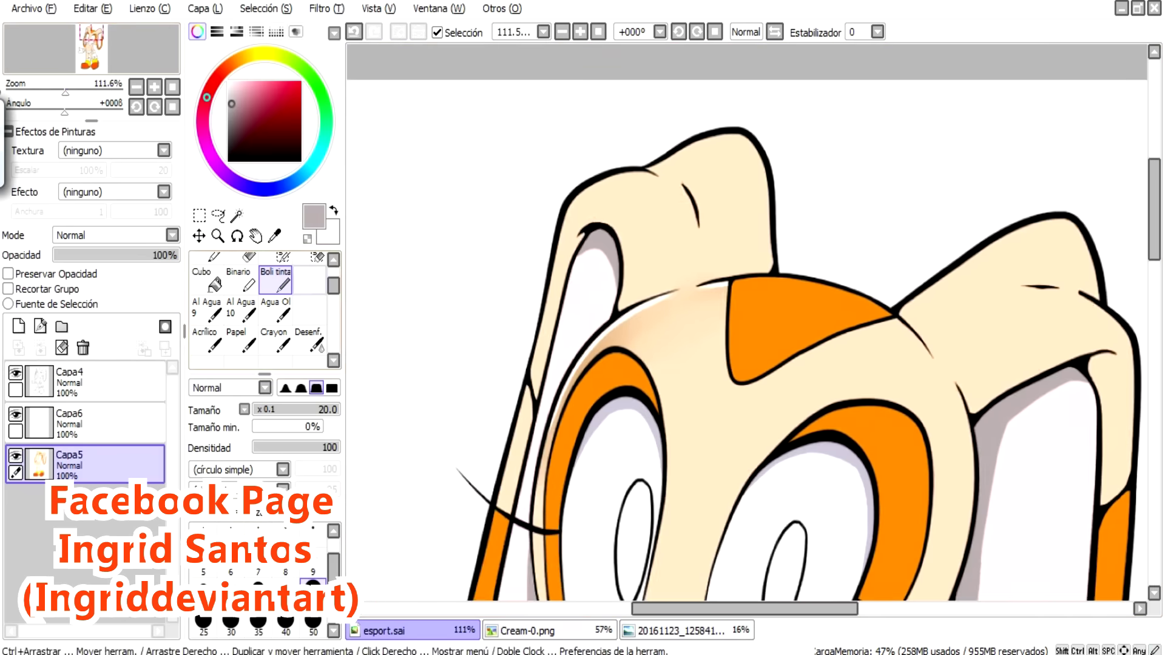
Sample a tan shadow color from Cream-0.png and select the cream head and ear area in esport.sai with the magic wand
left_click(521, 631)
left_click(275, 236)
left_click(728, 364)
left_click(382, 631)
left_click(237, 215)
left_click(698, 425)
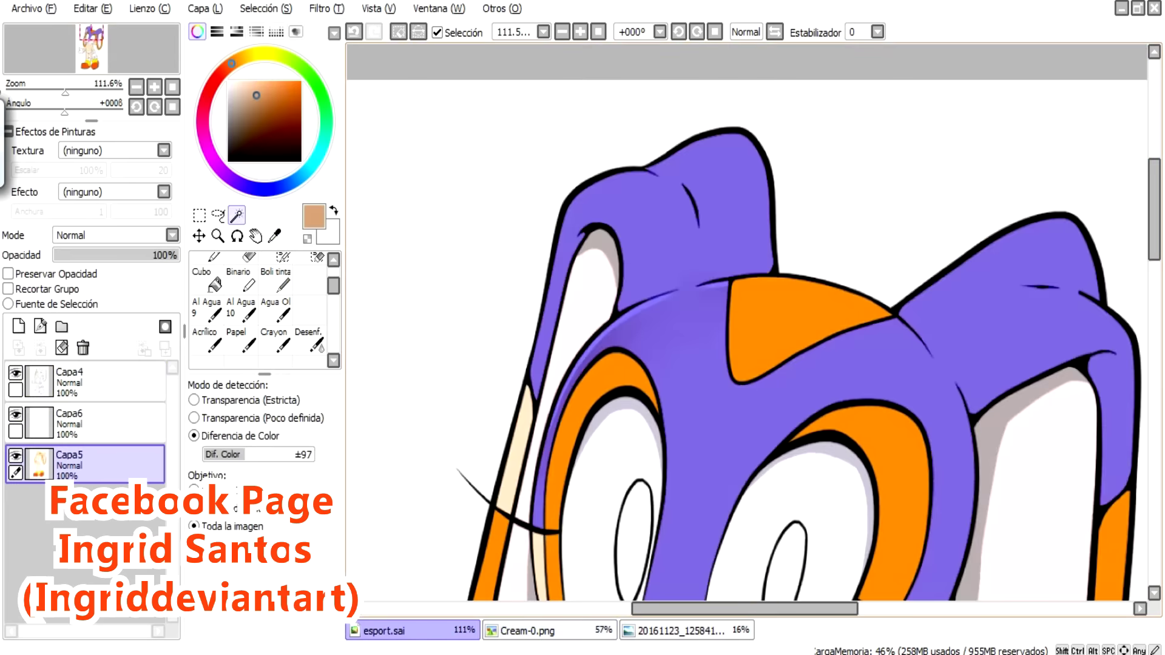
Paint a tan shadow along the left ear's upper edge with the size 20 Boli tinta pen and blend it with Desenf. at size 35
left_click(276, 279)
left_click(521, 631)
left_click(382, 631)
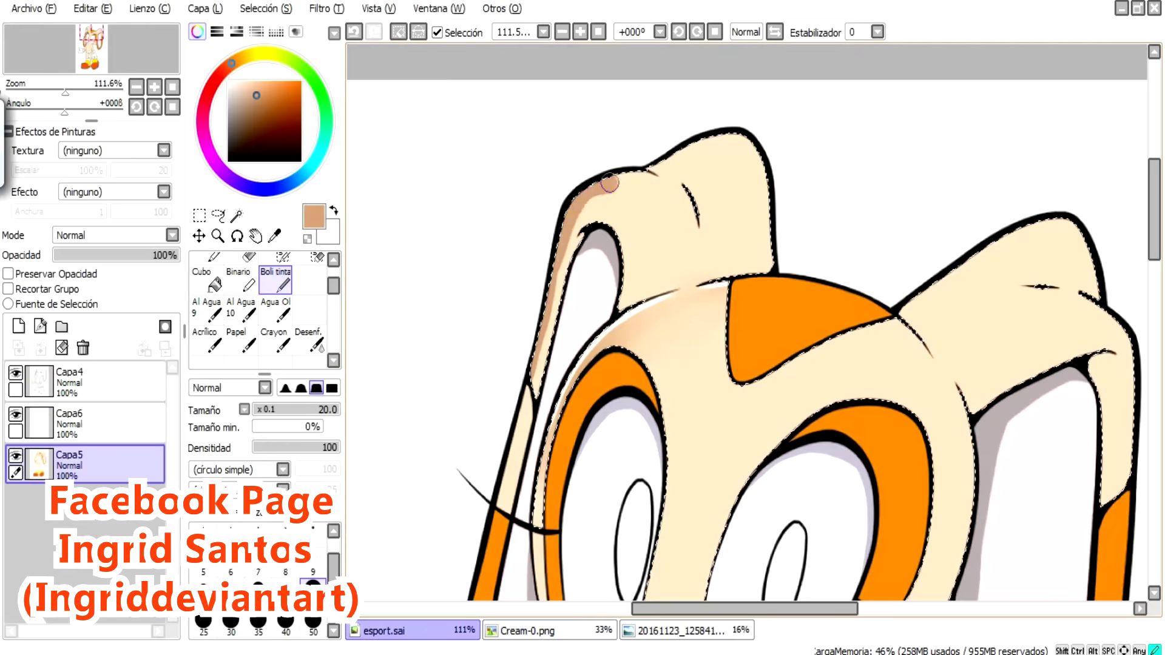
left_click_drag(610, 182, 749, 149)
left_click(310, 340)
left_click_drag(634, 194, 748, 158)
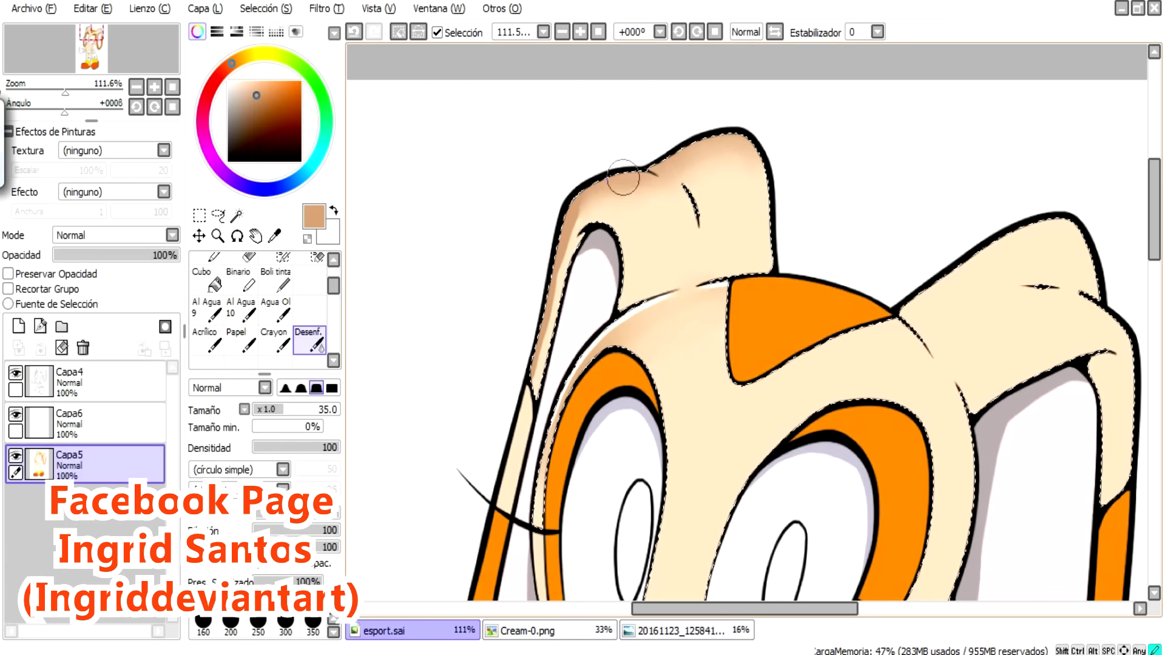
mouse_move(643, 152)
left_mouse_down()
mouse_move(757, 176)
mouse_move(755, 261)
mouse_move(745, 205)
left_mouse_up()
left_click(236, 214)
left_click(276, 279)
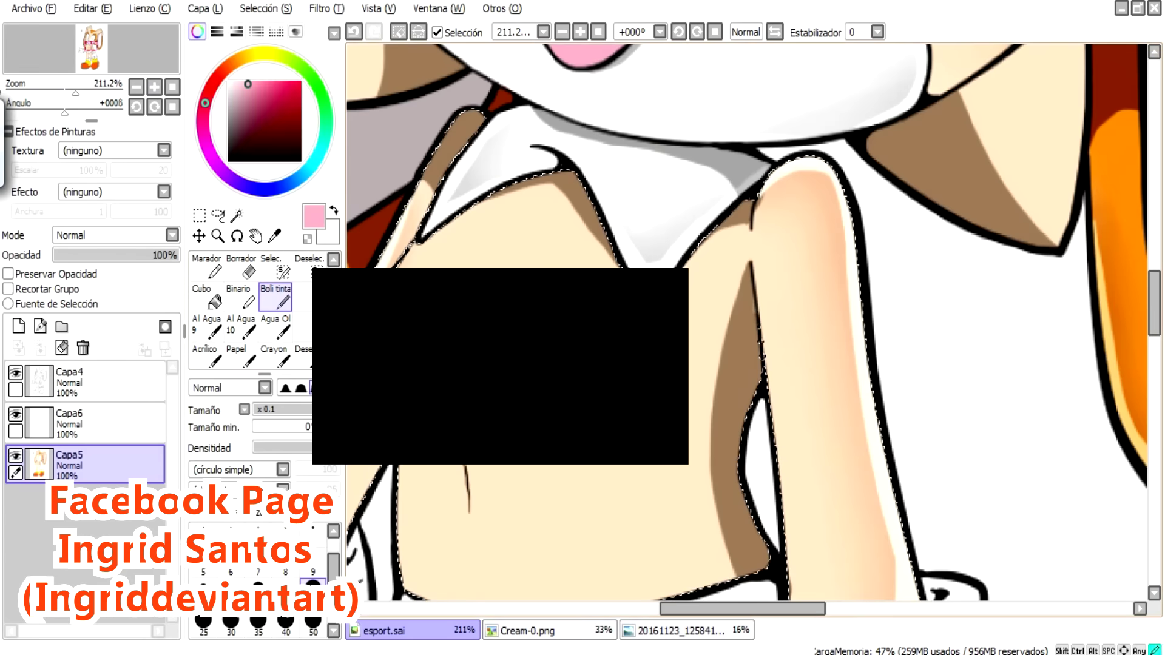
Undo the last stroke on Capa5, switch to Capa6, and undo the last change there as well
key("ctrl+z")
key("ctrl+y")
key("ctrl+z")
left_click(85, 423)
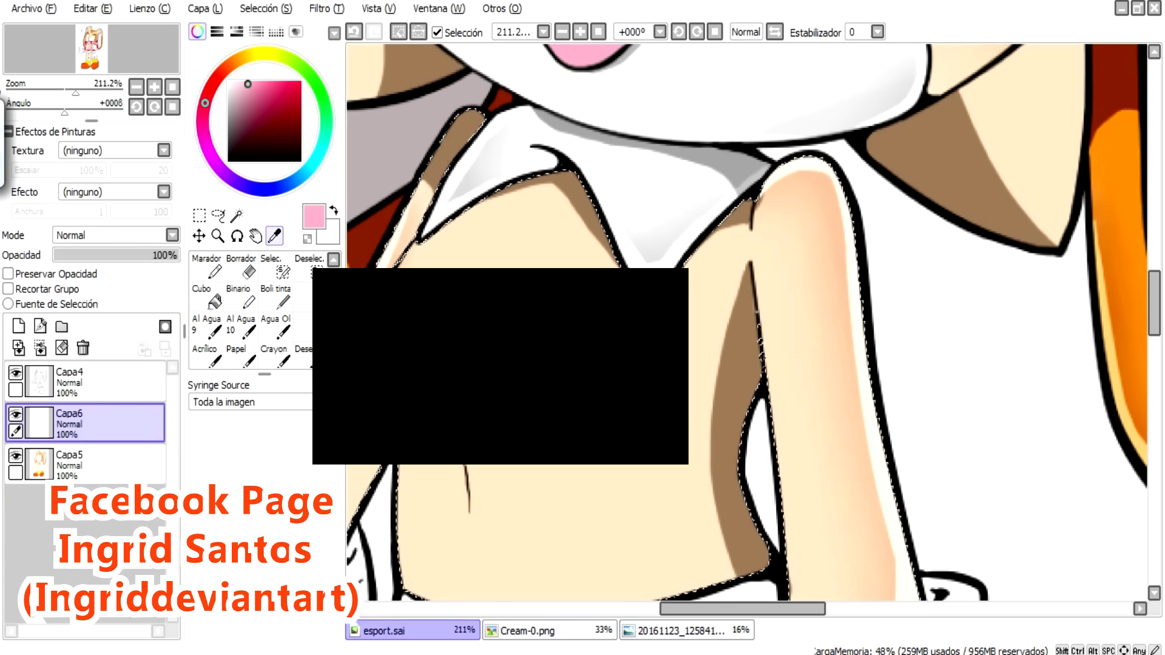
key("ctrl+z")
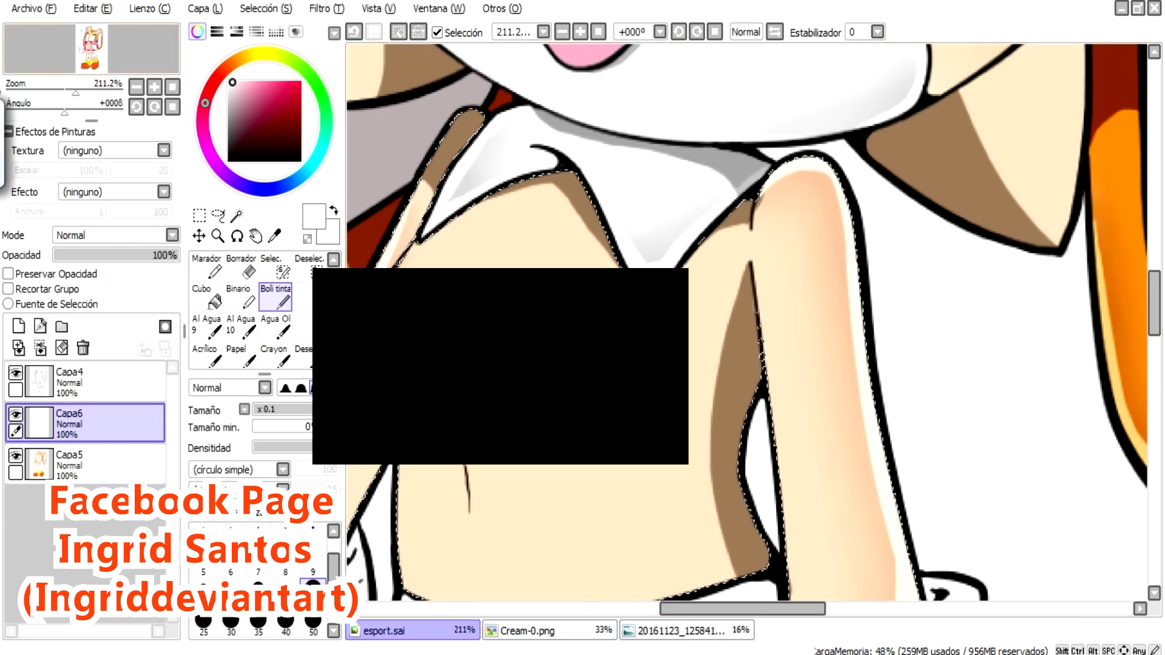
Sample a darker pink and add shading on Capa5 with the Boli tinta pen, softening it with the Desenf. brush
key("alt")
left_click(85, 465)
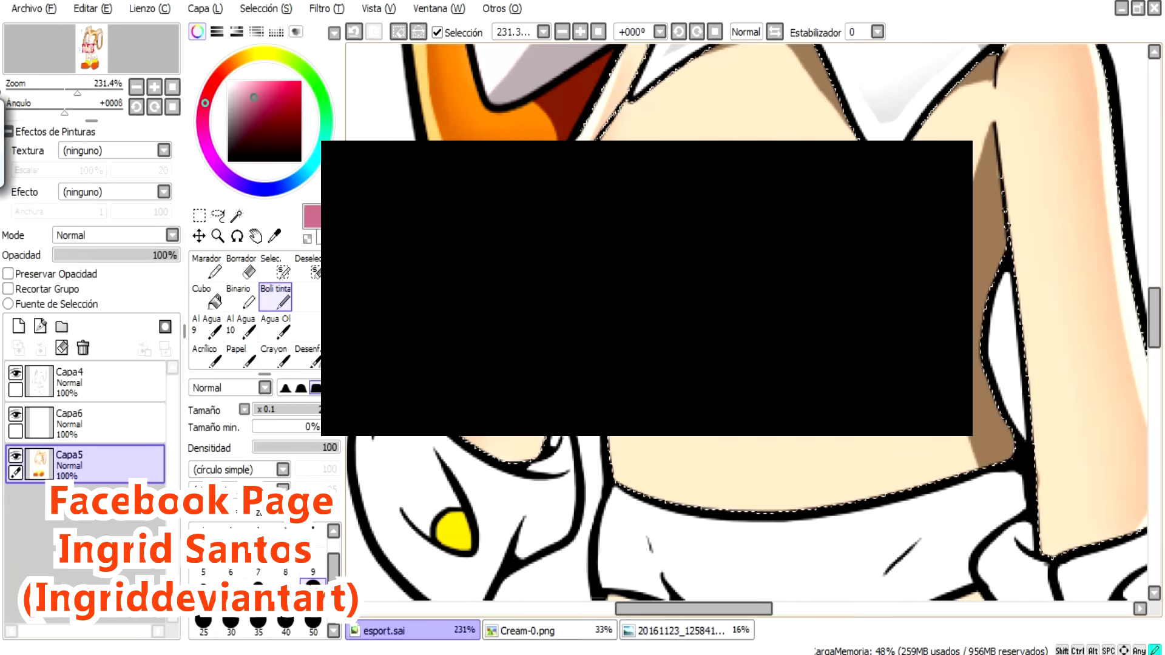
left_click(283, 301)
left_click(307, 357)
scroll(746, 322, "down", 1)
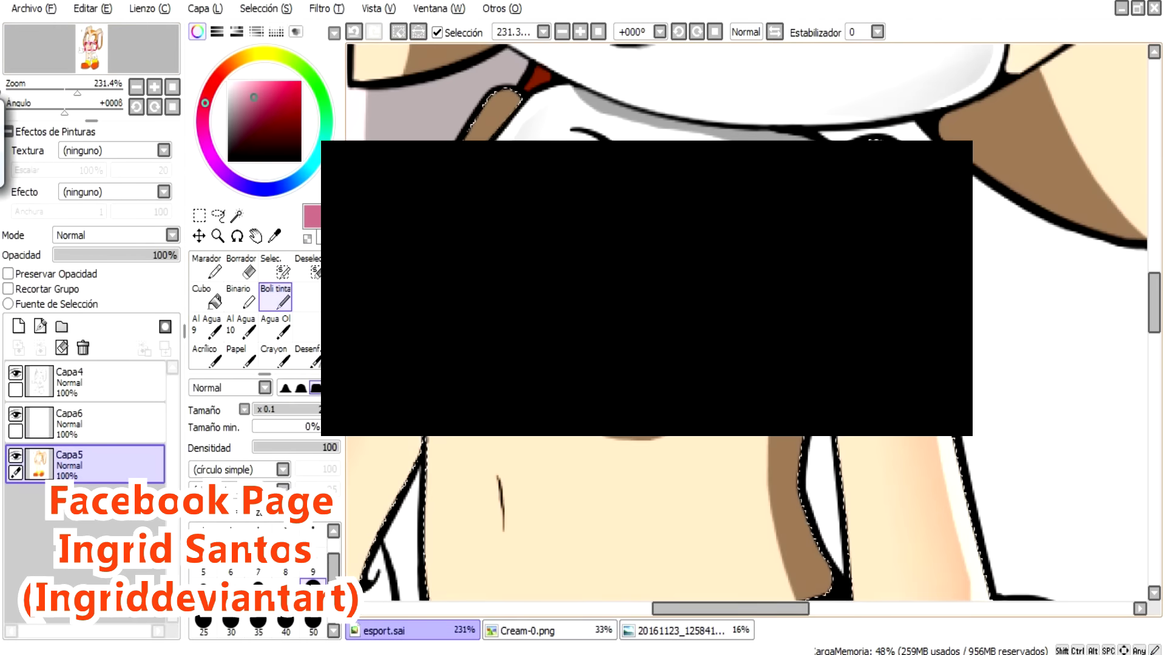
scroll(255, 309, "down", 1)
scroll(747, 321, "down", 3)
scroll(746, 322, "up", 3)
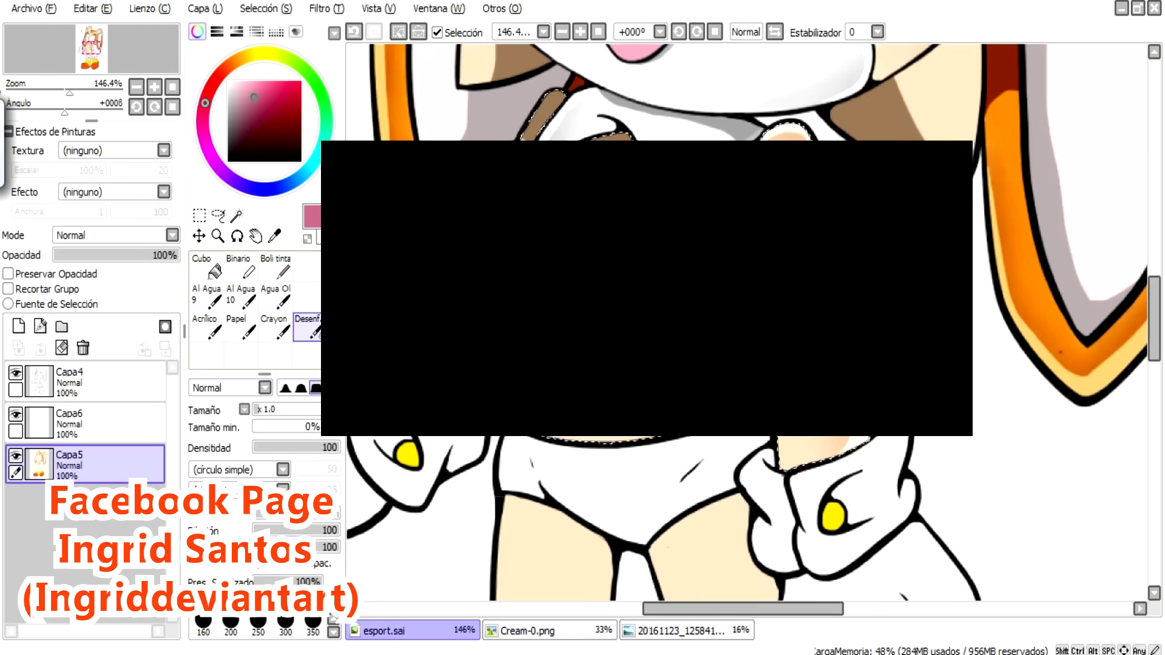
Touch up the selected cream areas with white on Capa6 and brown and cream shading on Capa5, using the Desenf. brush to blend
left_click(85, 423)
key("e")
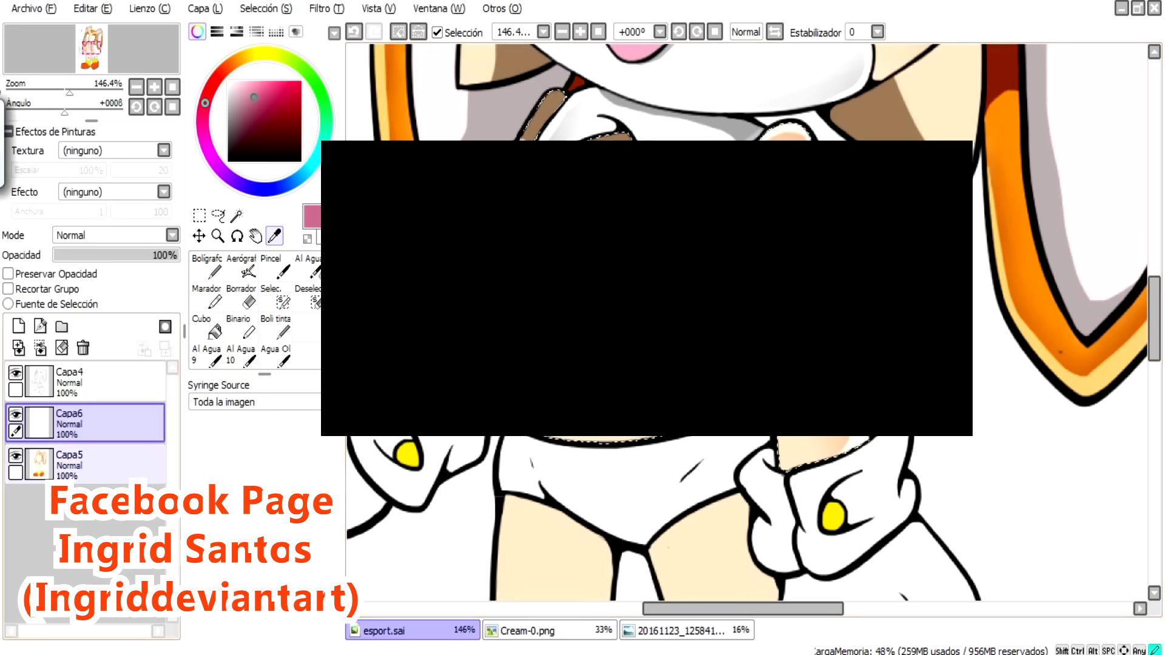
key("n")
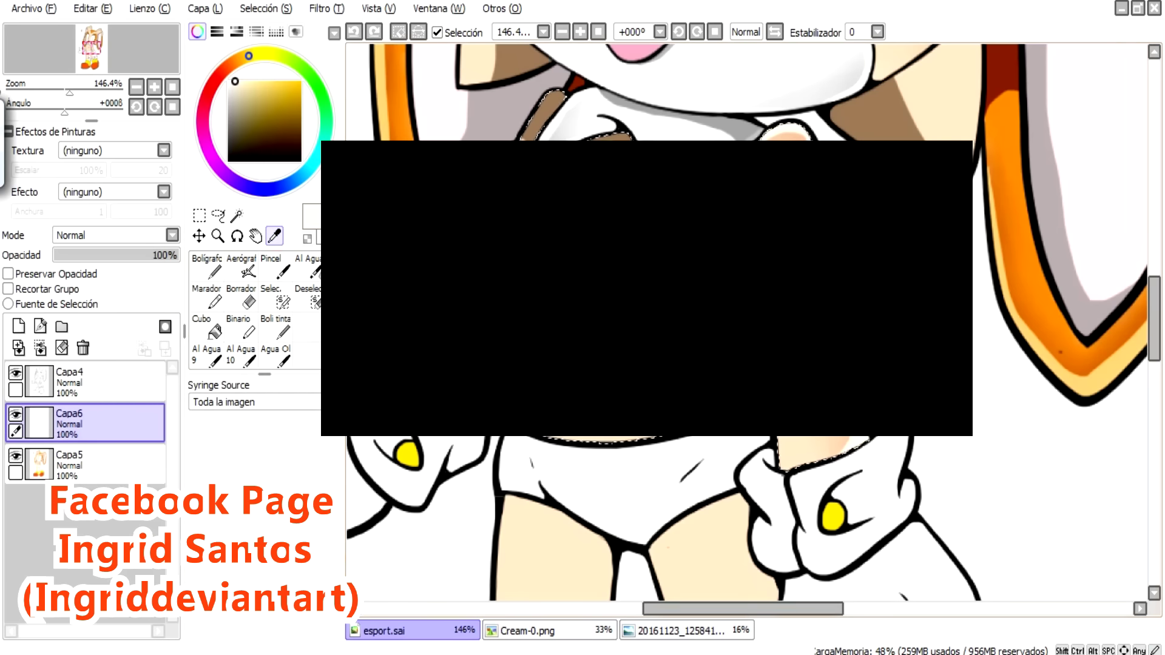
left_click(85, 464)
key("b")
key("n")
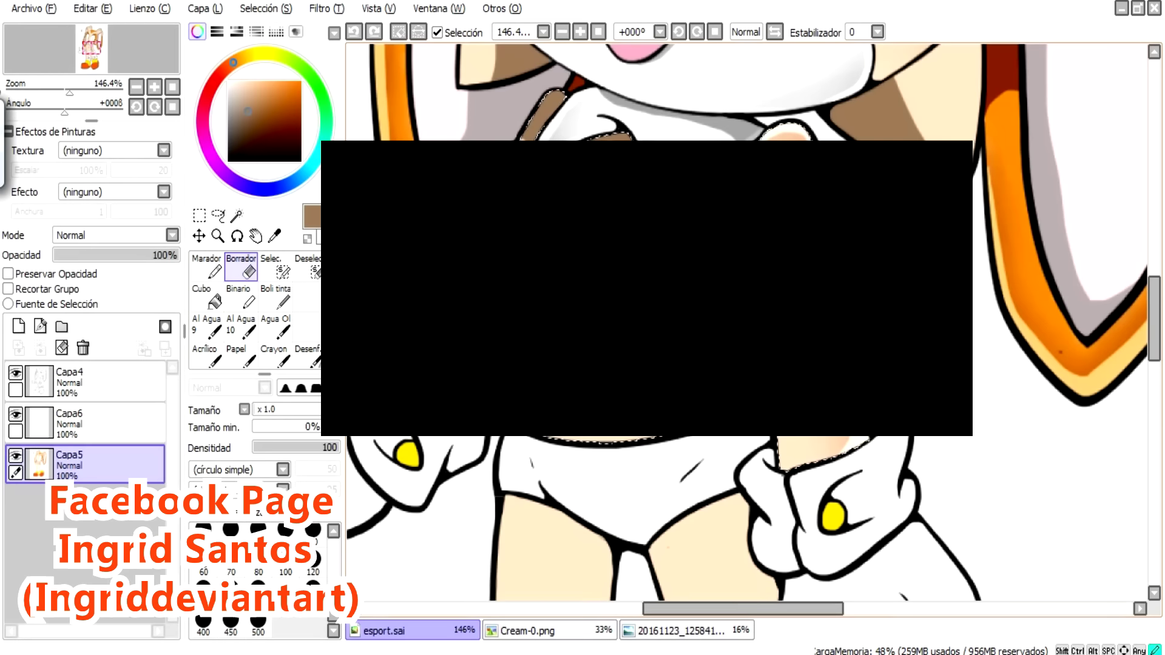
key("b")
key("b")
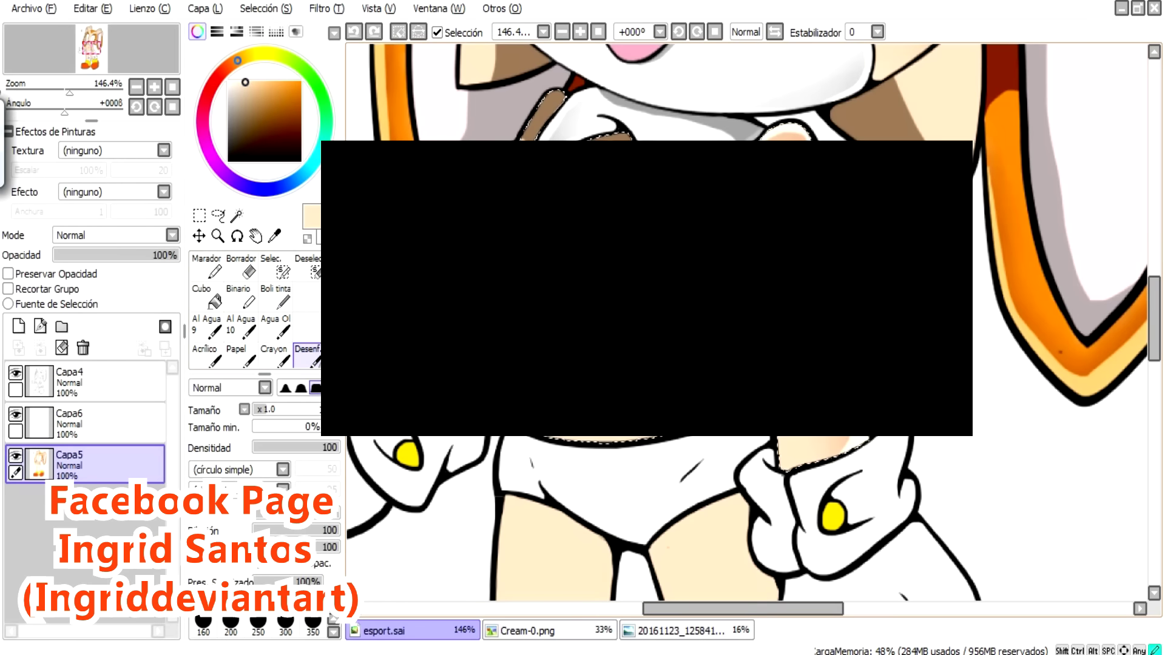
Sample the pink of the selected tongue and touch up its shading with the Boli tinta pen and Desenf. brush
key("n")
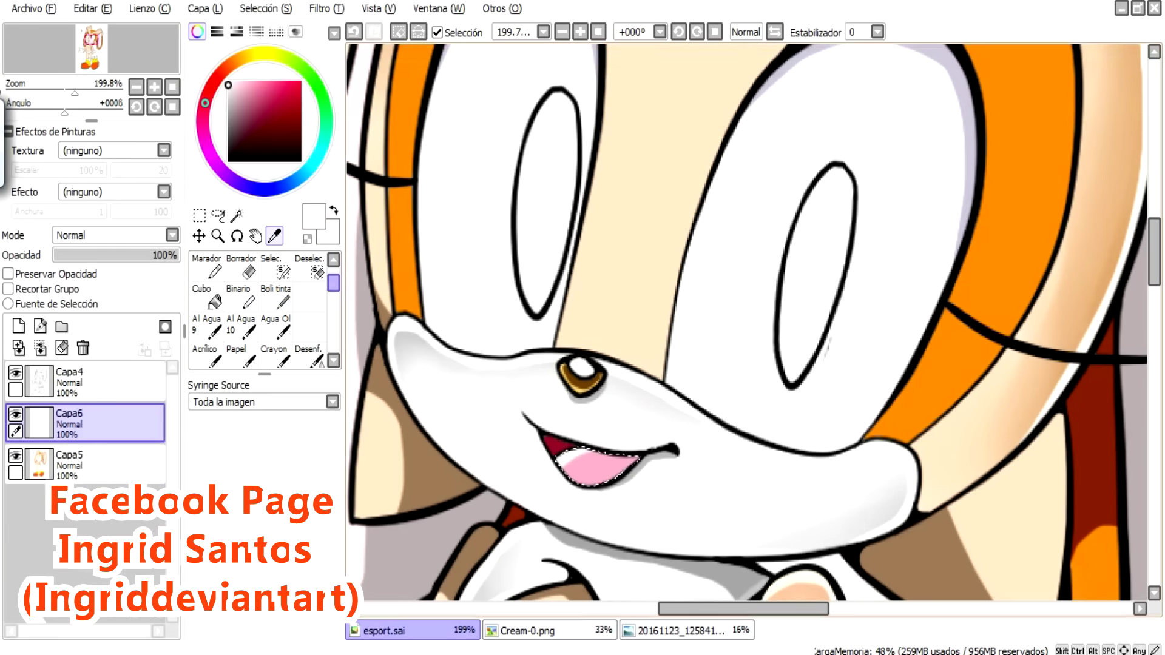
left_click(594, 467, "alt")
key("b")
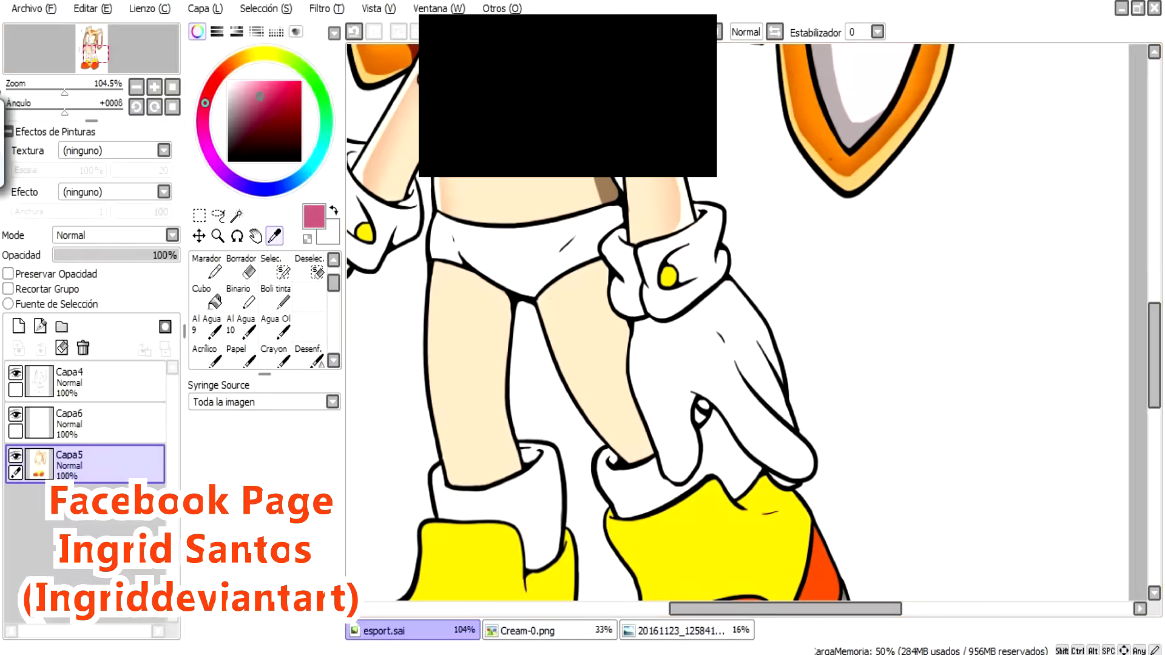
Paint brown shadows along the legs' shaded edges on Capa5 with the size 20 Boli tinta pen
left_click(585, 357)
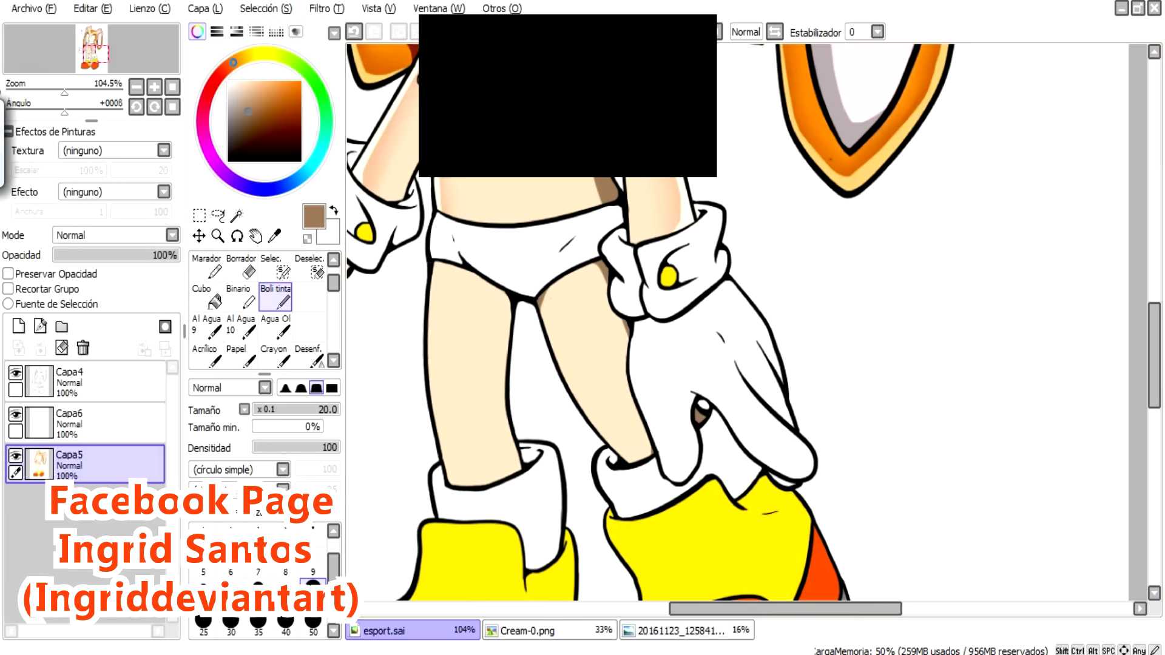
left_click_drag(467, 267, 519, 471)
left_click(479, 339, "alt")
Select both legs with the magic wand and paint white highlights along their edges on Capa6 with the Boli tinta pen
left_click(237, 215)
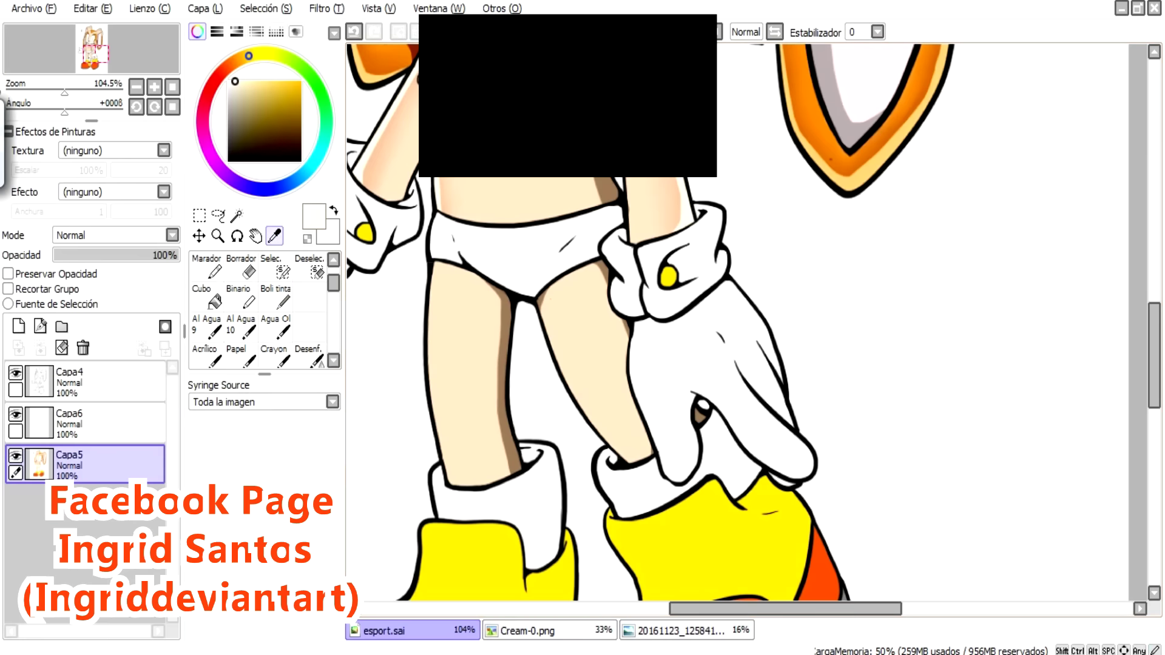
left_click(91, 424)
left_click(583, 364)
left_click(275, 296)
mouse_move(433, 267)
left_mouse_down()
mouse_move(432, 358)
mouse_move(456, 483)
left_mouse_up()
mouse_move(547, 279)
left_mouse_down()
mouse_move(583, 413)
mouse_move(728, 552)
left_mouse_up()
Sample light peach, paint it down both legs on Capa5, and blend it with the Desenf. brush
left_click(91, 464)
left_click(728, 255, "alt")
left_click_drag(607, 425, 606, 370)
left_click_drag(532, 328, 565, 540)
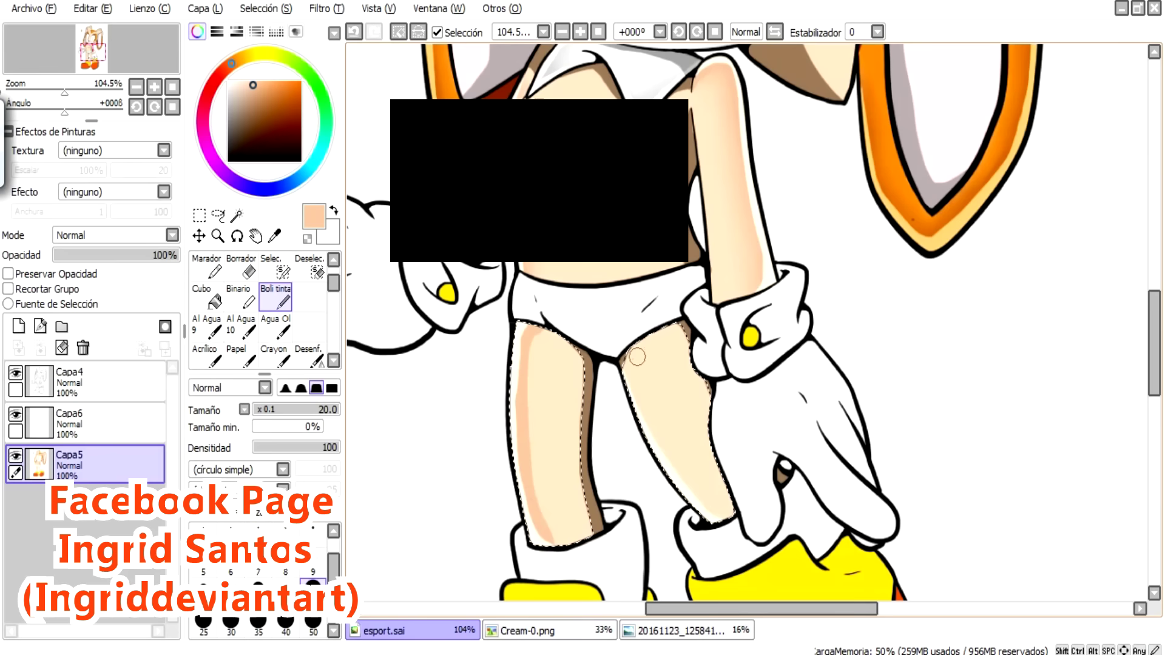
left_click_drag(631, 370, 729, 528)
left_click(309, 355)
left_click_drag(631, 382, 666, 311)
Add darker tan shading down both legs, blend it with Desenf. at size 35, and clear the selection
left_click(697, 473, "alt")
key("n")
left_click_drag(527, 437, 540, 540)
left_click_drag(631, 364, 728, 522)
key("n")
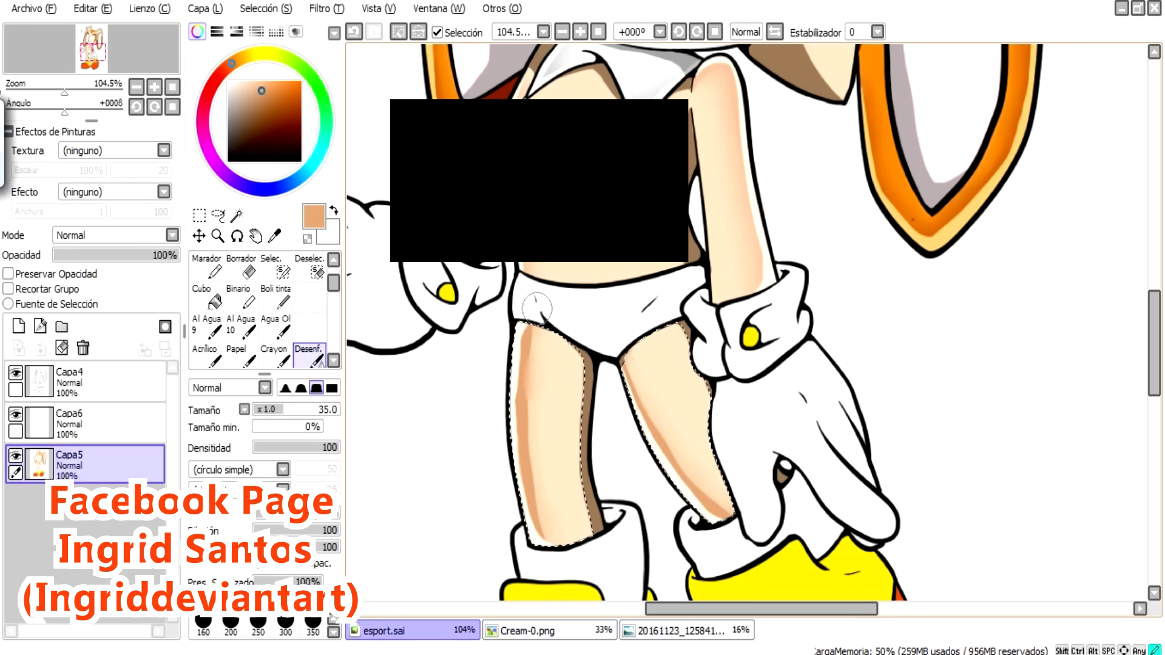
mouse_move(631, 340)
left_mouse_down()
mouse_move(655, 437)
mouse_move(710, 516)
left_mouse_up()
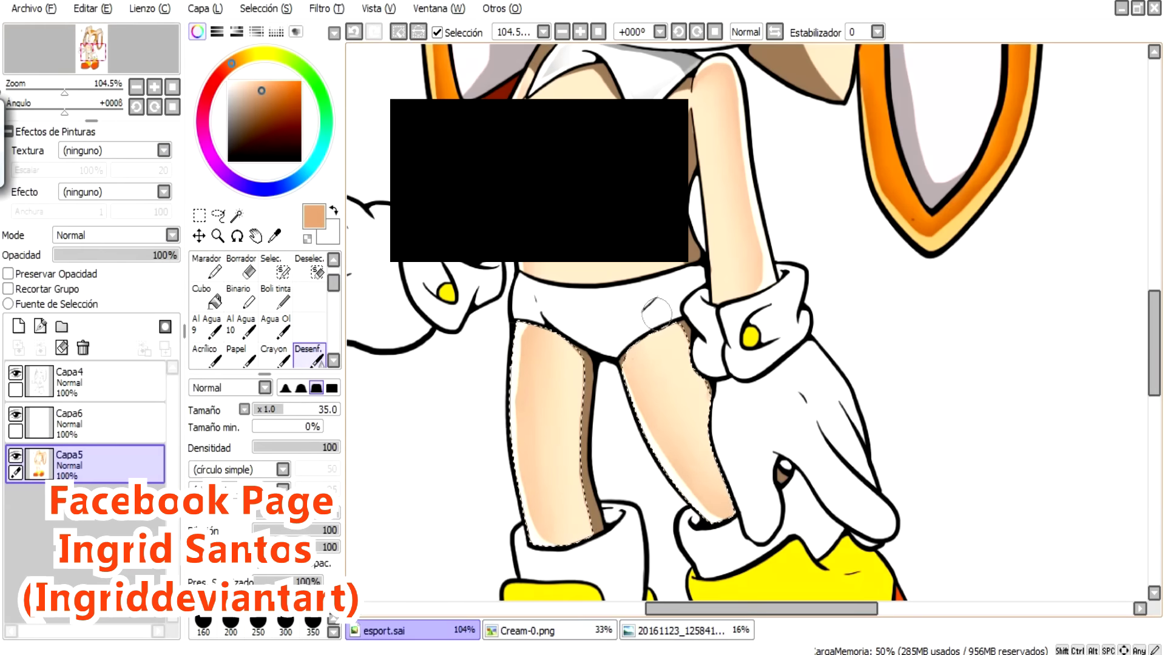
key("ctrl+d")
Select the outstretched hand's glove cuff with the magic wand and shade it light and darker gray with the Boli tinta pen
key("Home")
left_click(468, 309, "alt")
key("w")
left_click(467, 309)
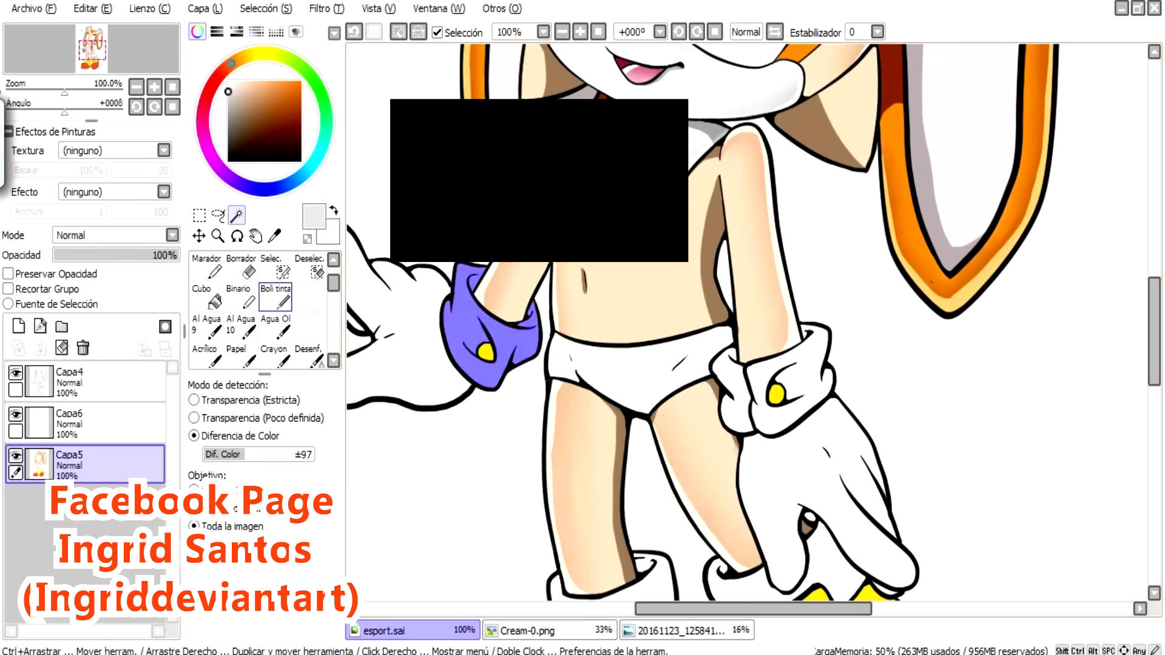
key("n")
key("ctrl+z")
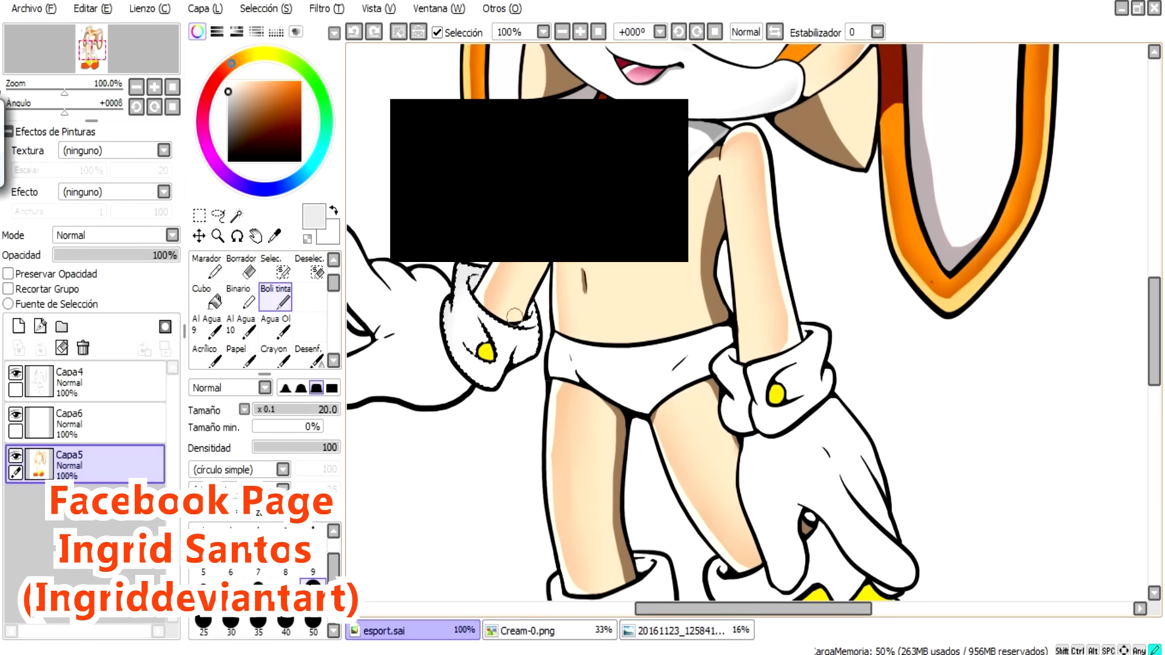
left_click(511, 303, "alt")
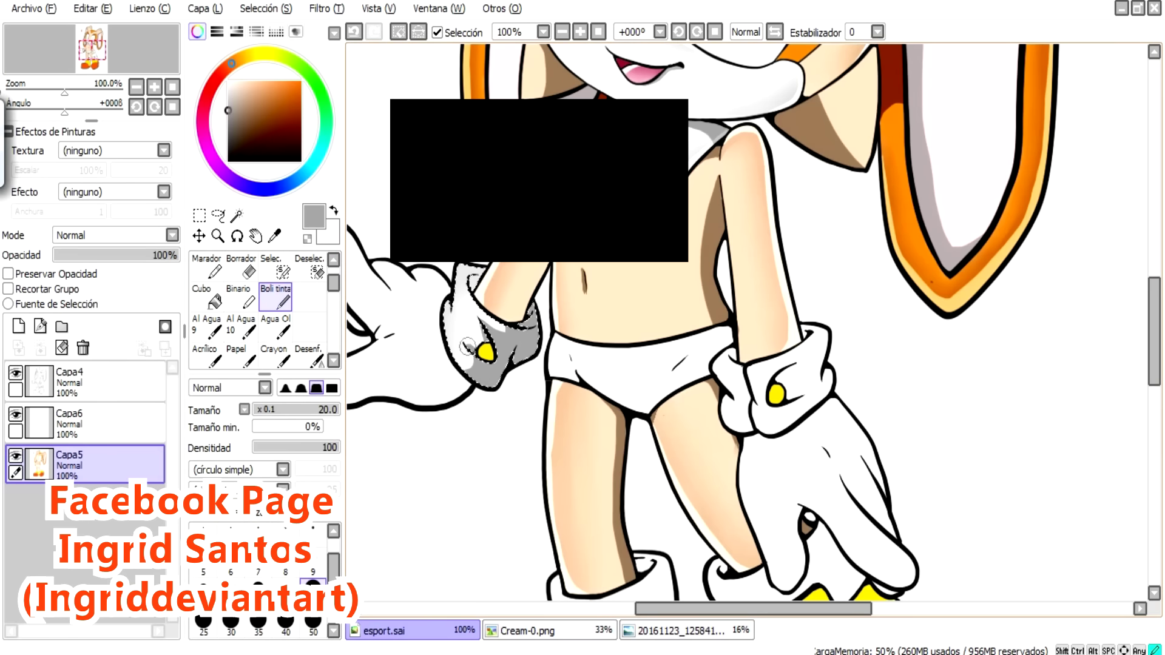
left_click_drag(473, 283, 499, 283)
Select the outstretched glove, shade it light gray with the Boli tinta pen, and blend with Desenf. at size 35
key("w")
left_click(419, 315)
key("n")
left_click_drag(332, 354, 358, 414)
left_click(358, 414, "alt")
key("b")
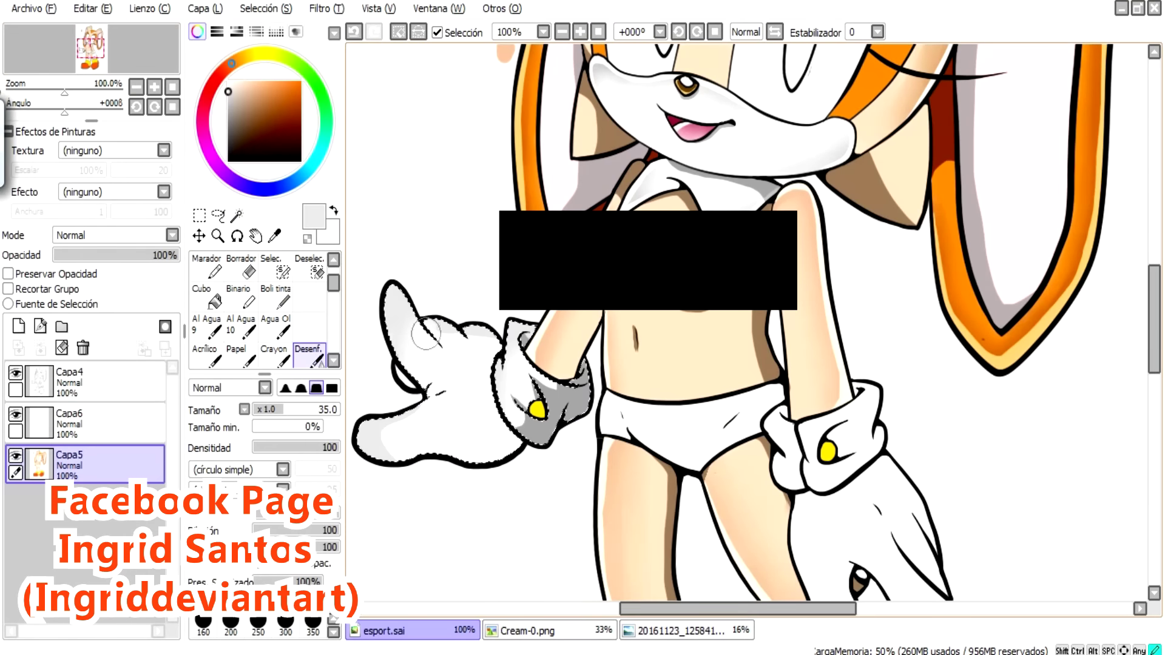
Paint darker gray shadows on the outstretched glove near the cuff and behind the fingers, clearing the selection
key("n")
left_click(496, 452, "alt")
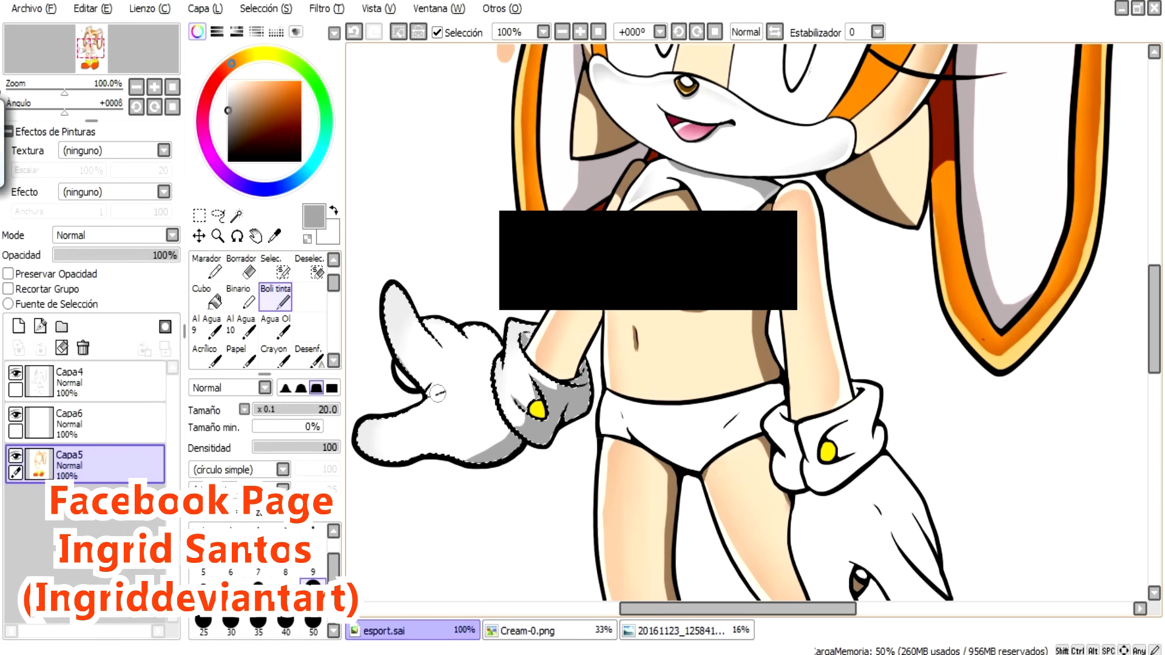
key("ctrl+d")
left_click_drag(423, 371, 404, 391)
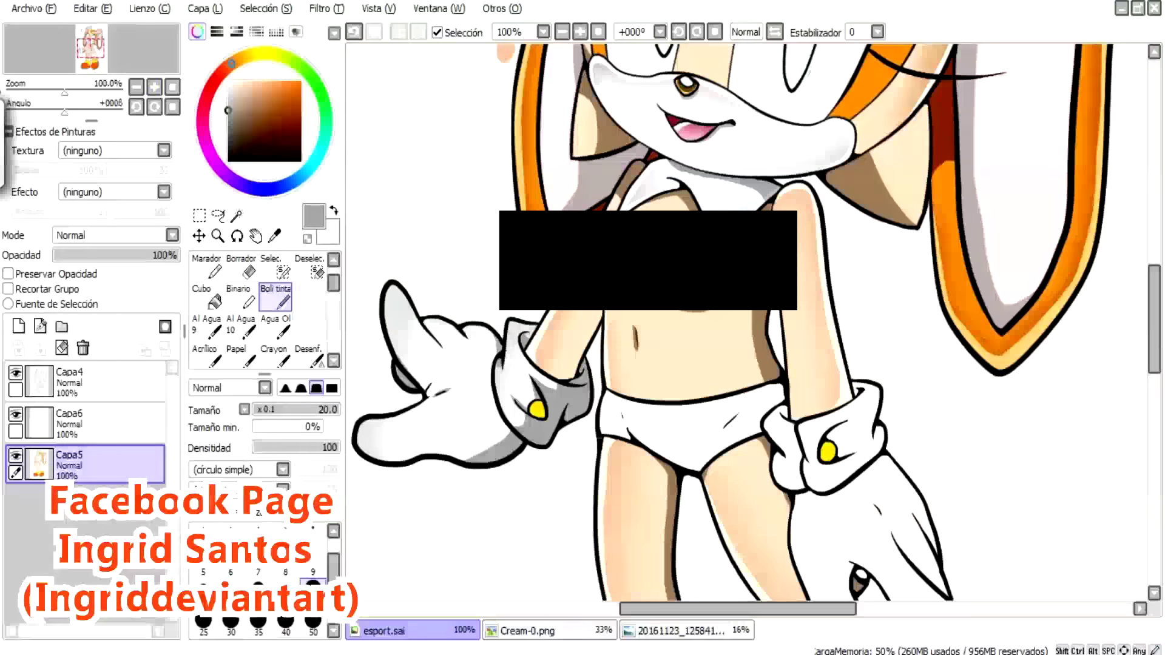
Select the lowered hand's glove cuff, paint dark and light gray shading on it, and blend with the Desenf. brush
left_click_drag(862, 389, 570, 245)
key("w")
left_click(567, 255)
key("n")
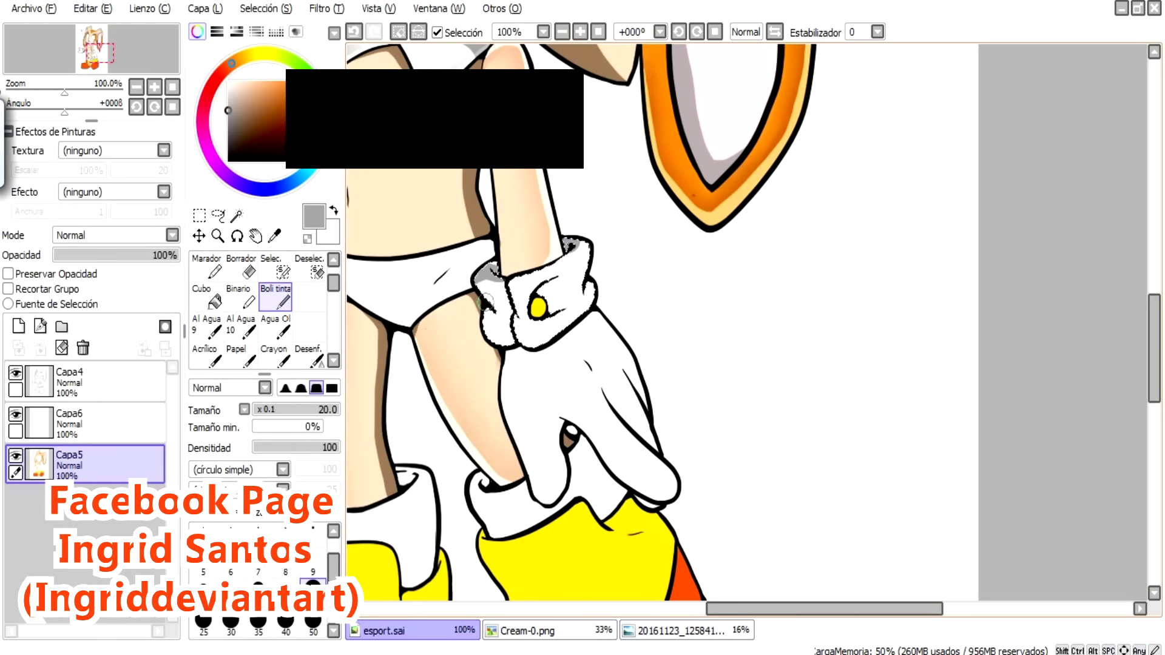
left_click_drag(507, 270, 492, 267)
left_click(505, 329, "alt")
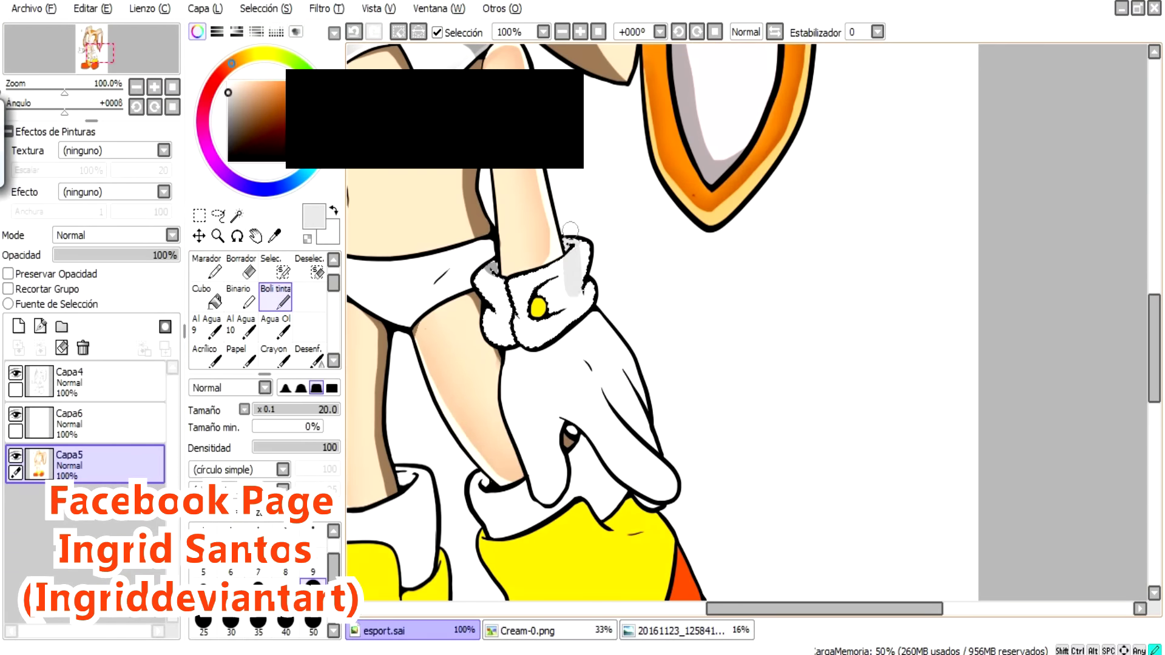
left_click(565, 252, "alt")
left_click_drag(566, 252, 488, 342)
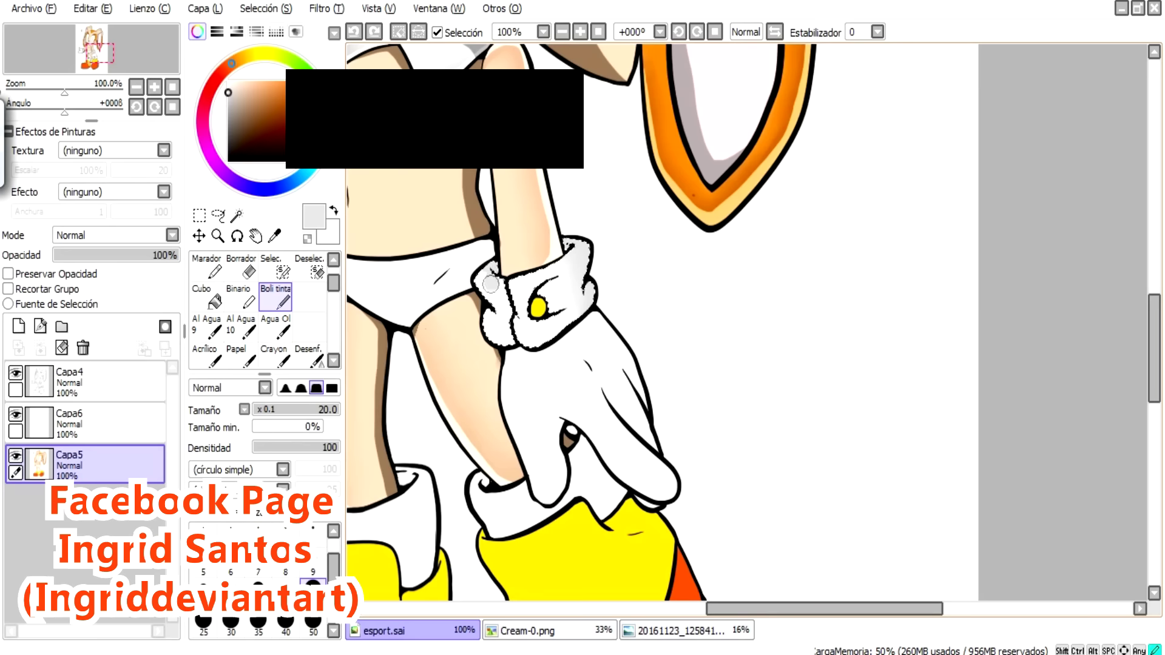
key("b")
Select the lowered glove with the magic wand and blend light gray shading over its fingers with the Desenf. brush
key("w")
left_click(582, 388)
key("b")
mouse_move(665, 486)
left_mouse_down()
mouse_move(613, 449)
mouse_move(538, 469)
left_mouse_up()
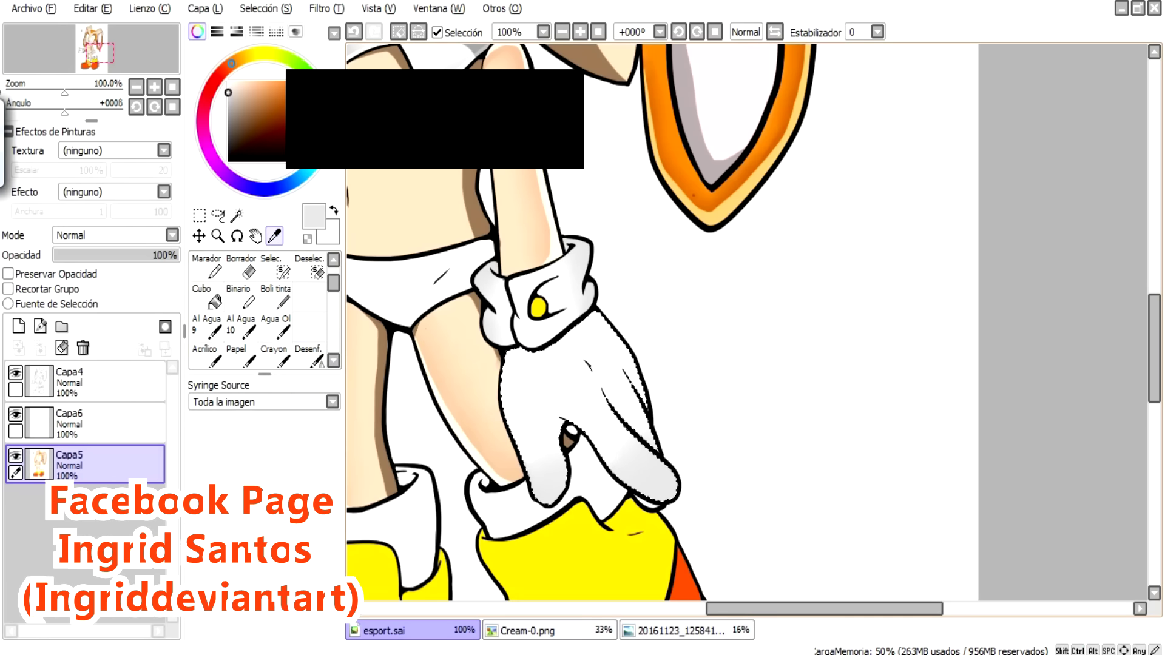
Sample a darker gray, paint shadows on the lowered glove and its cuff with the Boli tinta pen, and clear the selection
left_click(631, 442, "alt")
key("w")
key("n")
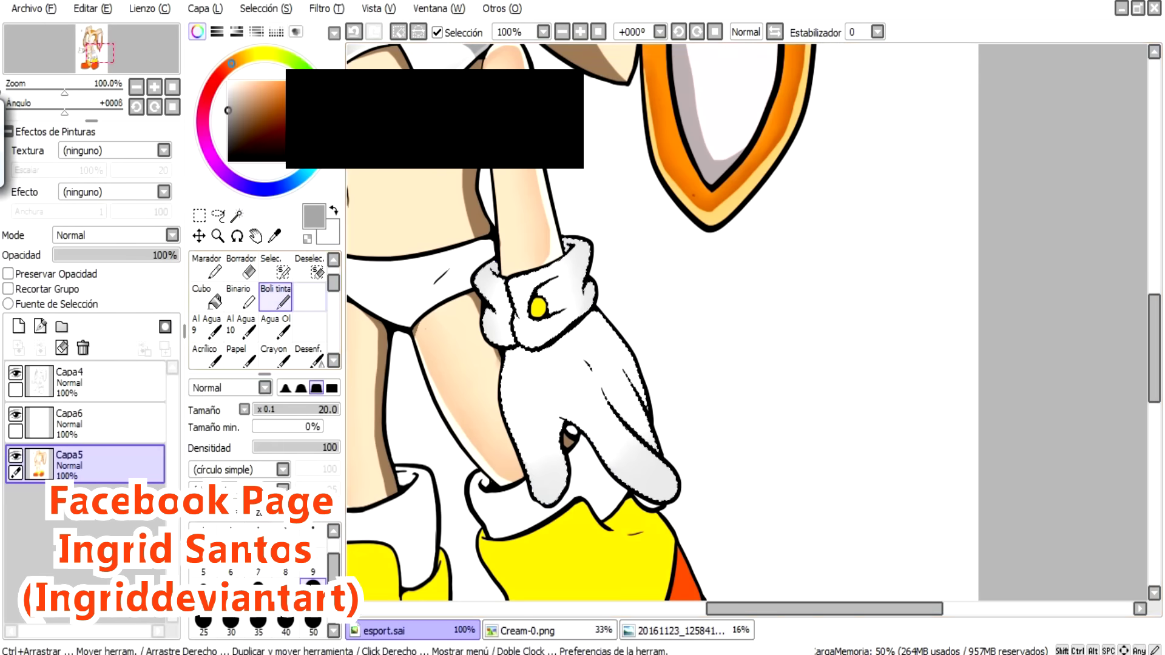
key("ctrl+z")
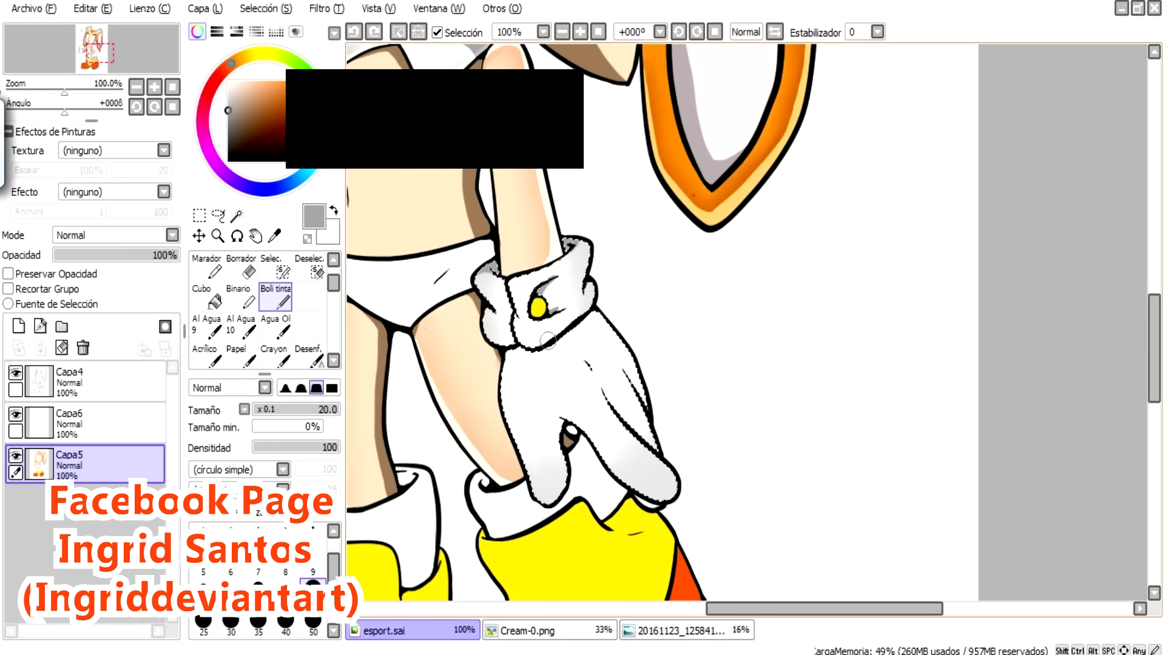
key("ctrl+y")
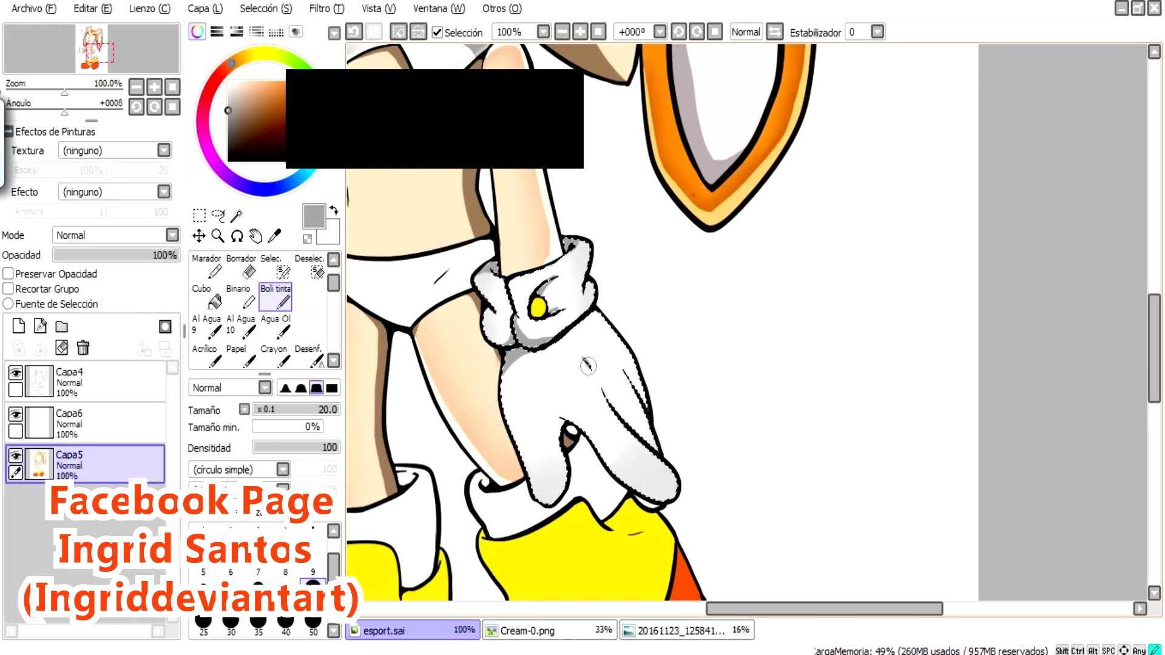
key("ctrl+d")
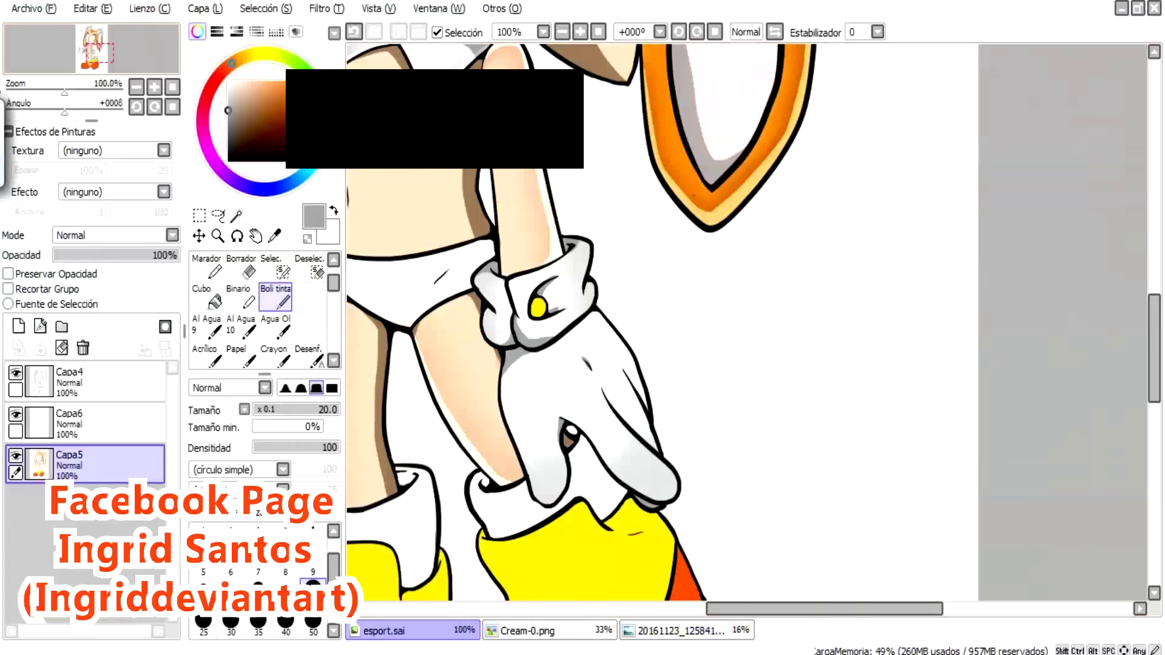
Select the outstretched glove with the magic wand and paint white highlights on Capa6 with the size 20 Boli tinta pen
left_click_drag(103, 54, 95, 52)
left_click(91, 423)
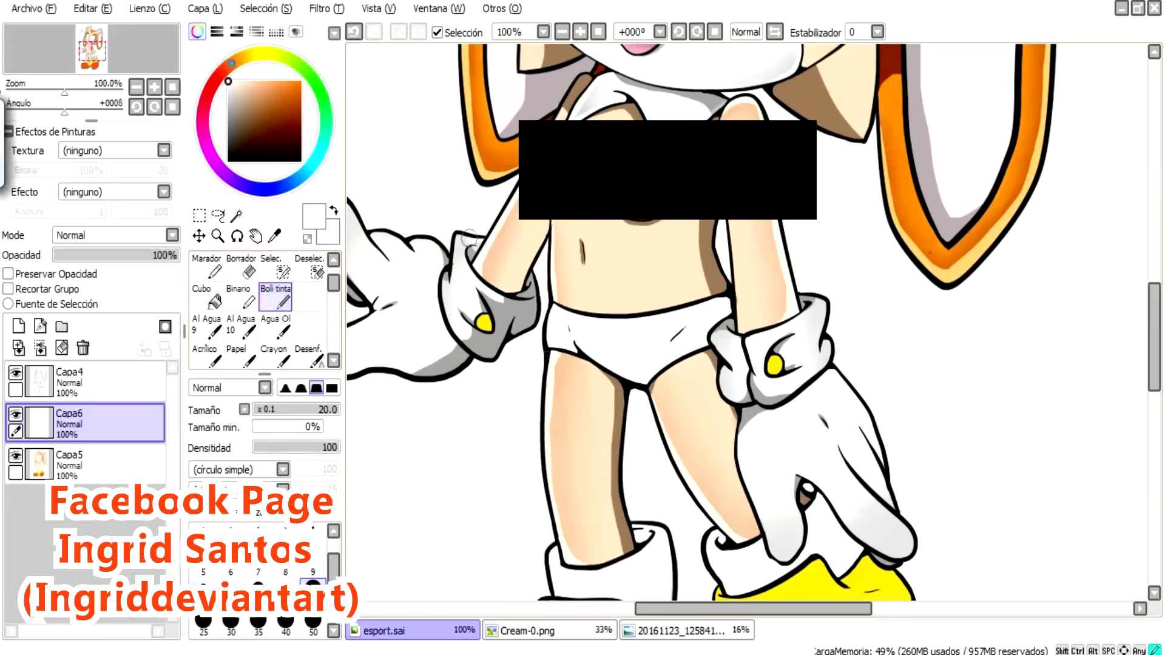
left_click_drag(476, 258, 583, 293)
key("w")
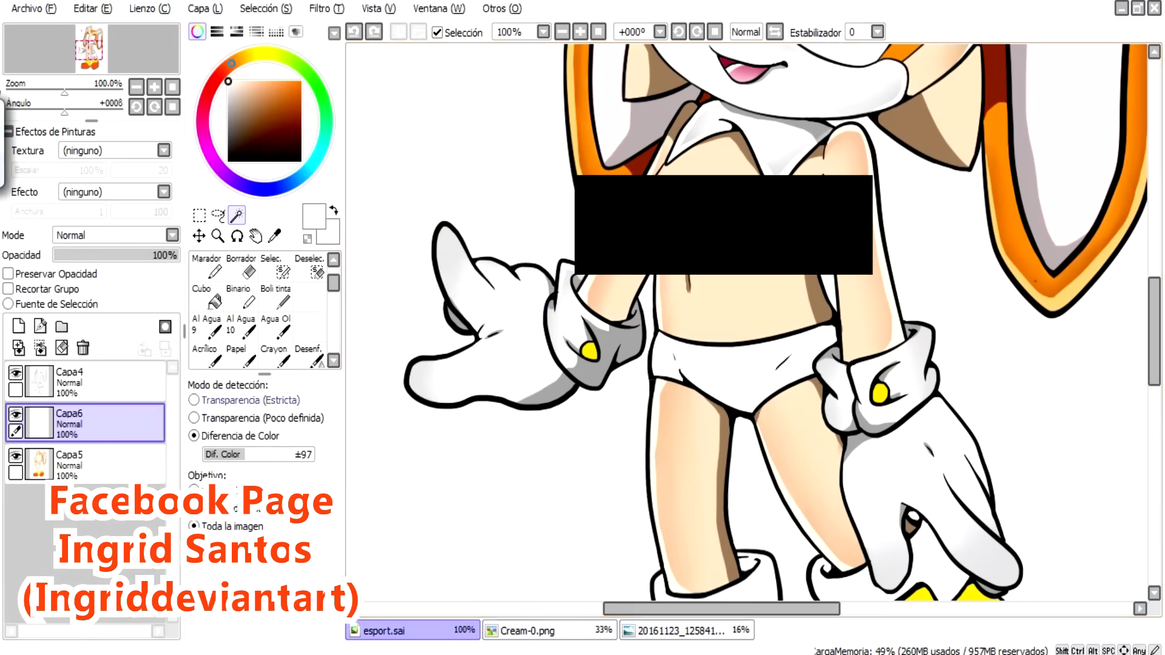
left_click(479, 262)
key("n")
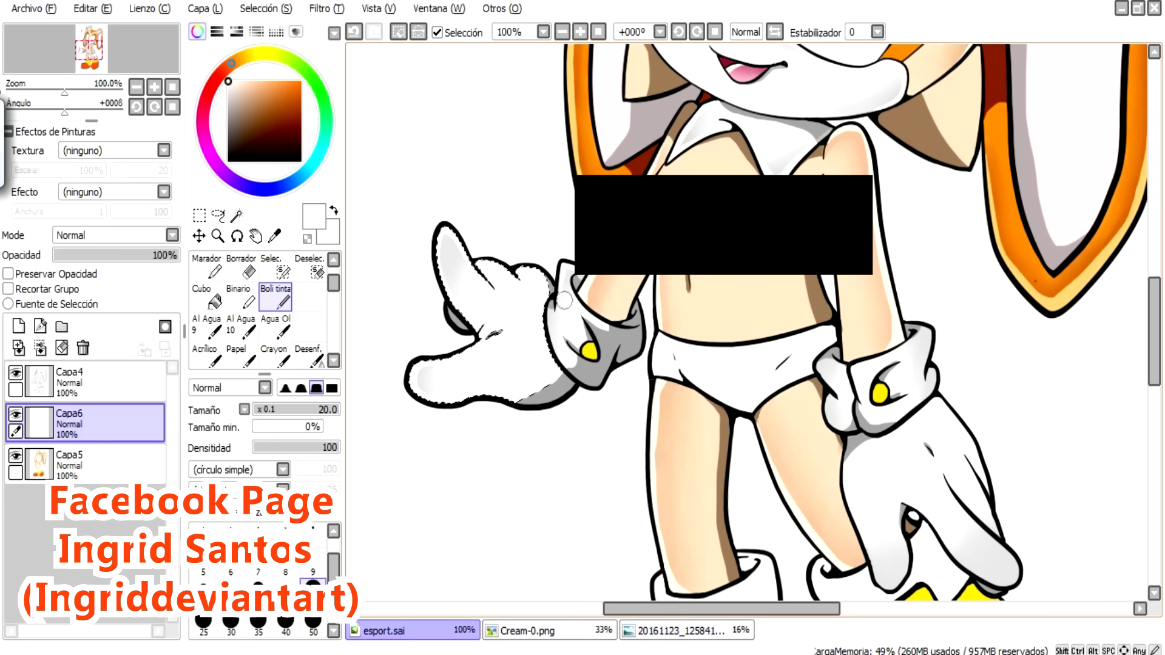
Switch to Capa5, paint gray shading on the outstretched glove's fingers, and blend it with Desenf. at size 35
key("ctrl+z")
left_click(110, 464)
key("w")
left_click(447, 246)
key("ctrl+z")
key("n")
left_click_drag(448, 243, 456, 267)
key("b")
key("n")
key("b")
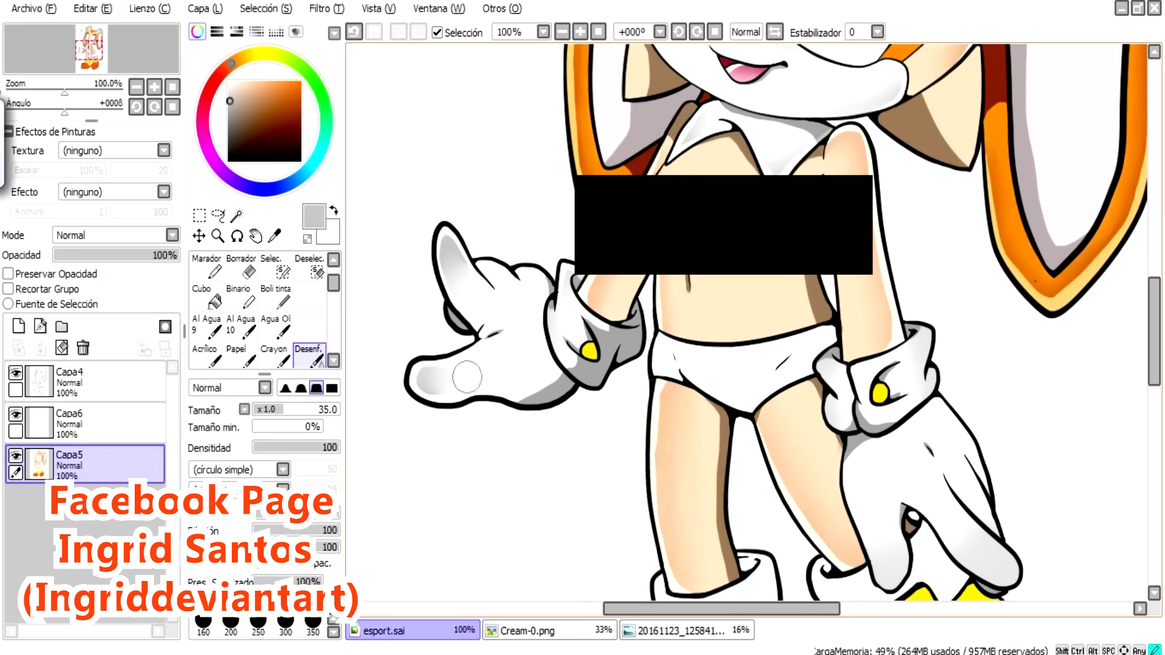
Add gray shading beside the outstretched glove's knuckles and cuff, and blend it with Desenf. at size 24
key("n")
key("b")
key("c")
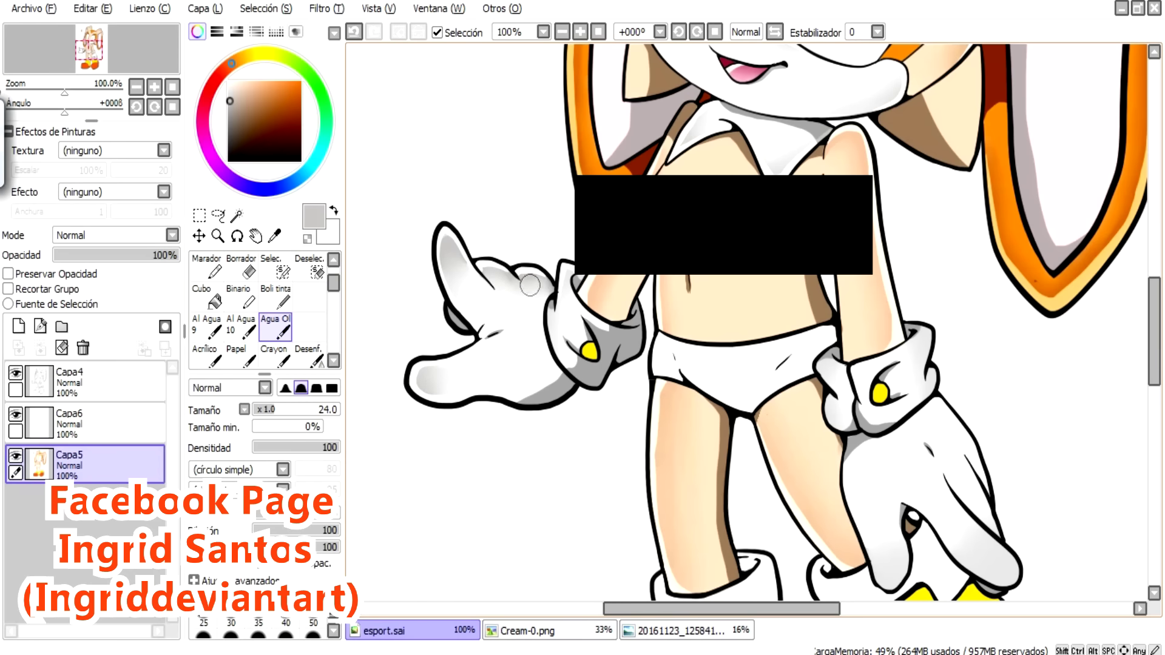
left_click_drag(553, 299, 555, 315)
key("b")
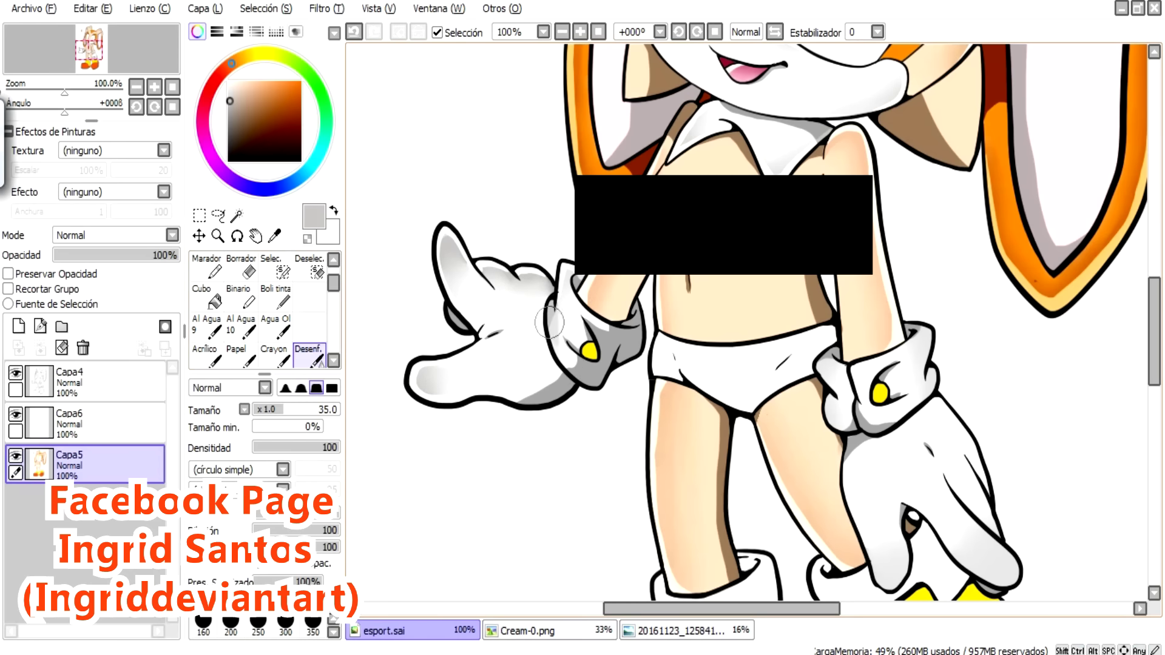
key("n")
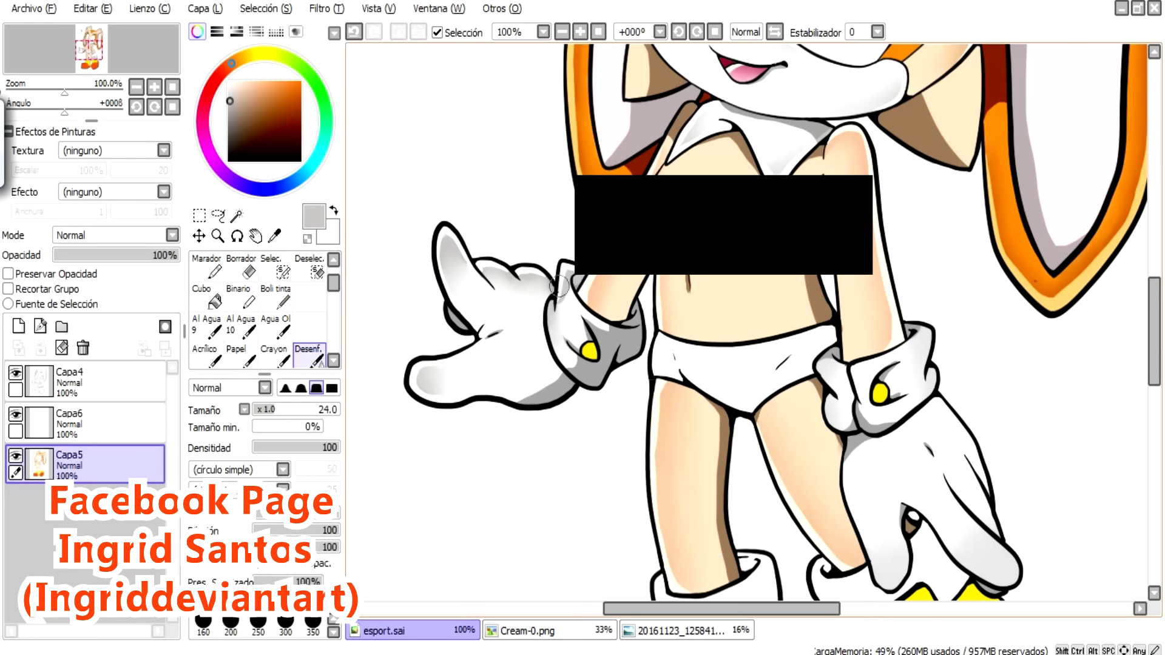
Paint white highlights within the selected lowered glove on Capa6 with the size 20 Boli tinta pen and clear the selection
left_click_drag(859, 532, 437, 301)
left_click(437, 301, "alt")
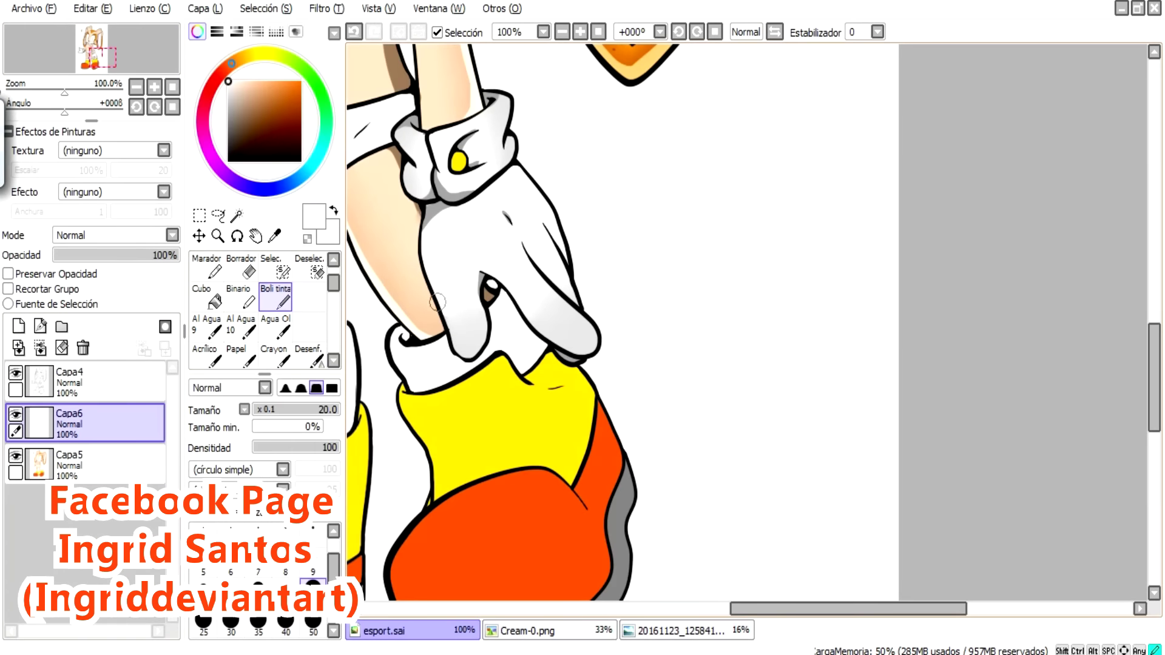
left_click(487, 325)
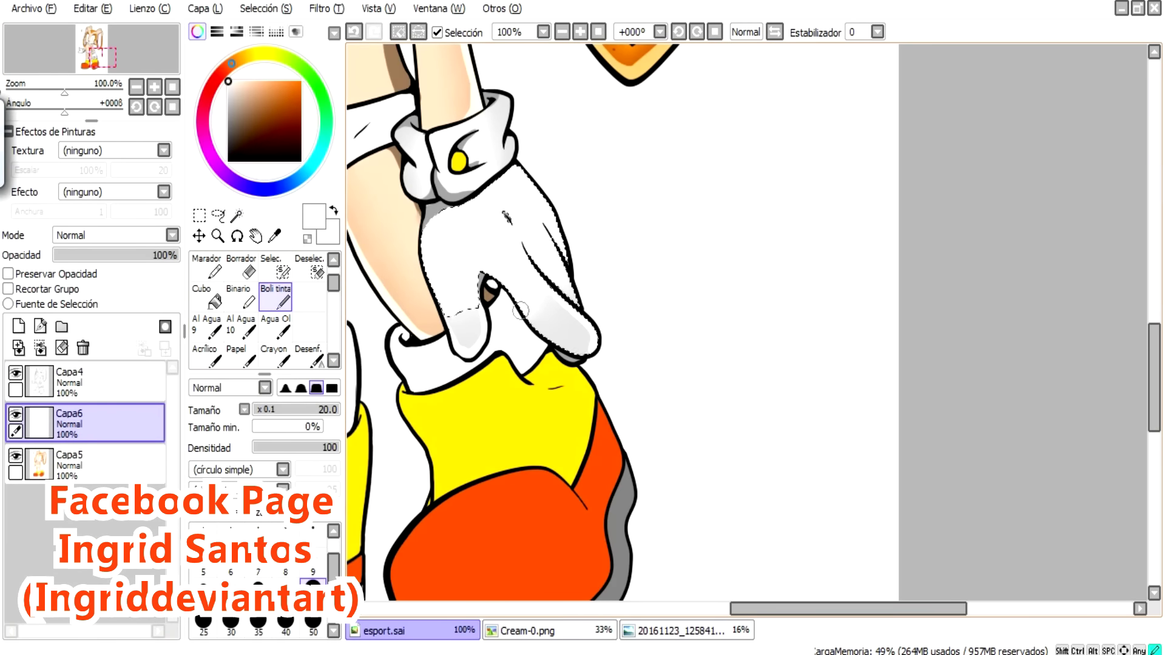
left_click_drag(564, 315, 543, 257)
key("ctrl+d")
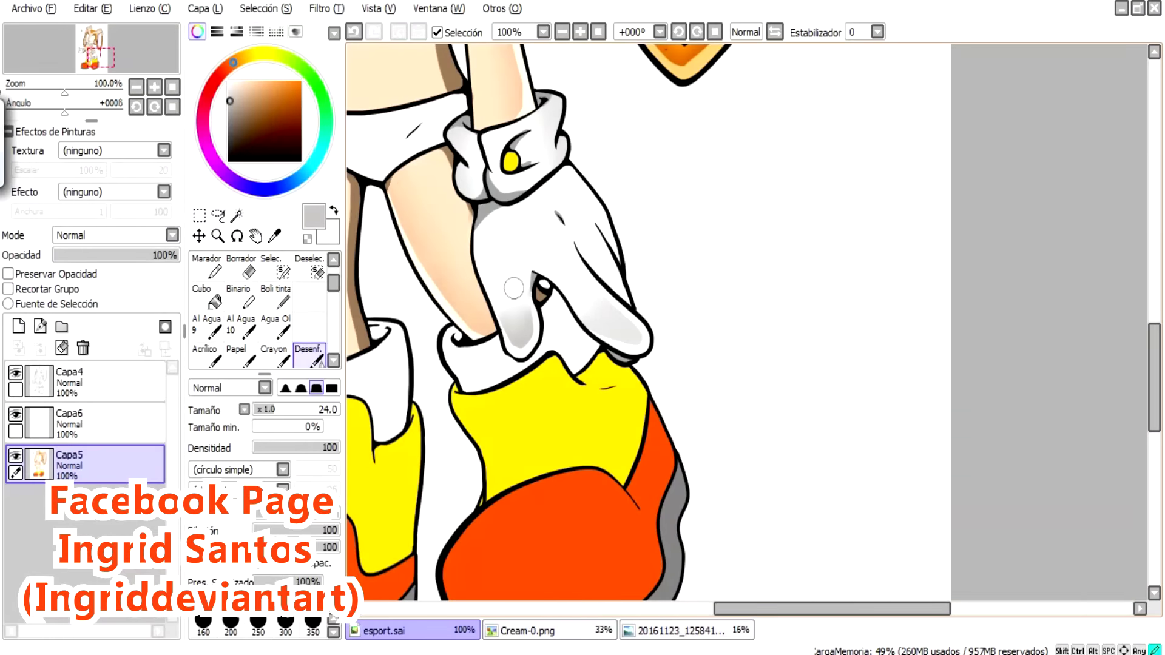
Add gray shading to the lowered glove's fingers, knuckles and cuff on Capa5, and blend it with Desenf
mouse_move(599, 330)
left_mouse_down()
mouse_move(632, 338)
mouse_move(610, 309)
left_mouse_up()
key("b")
key("n")
left_click_drag(604, 237, 608, 273)
key("b")
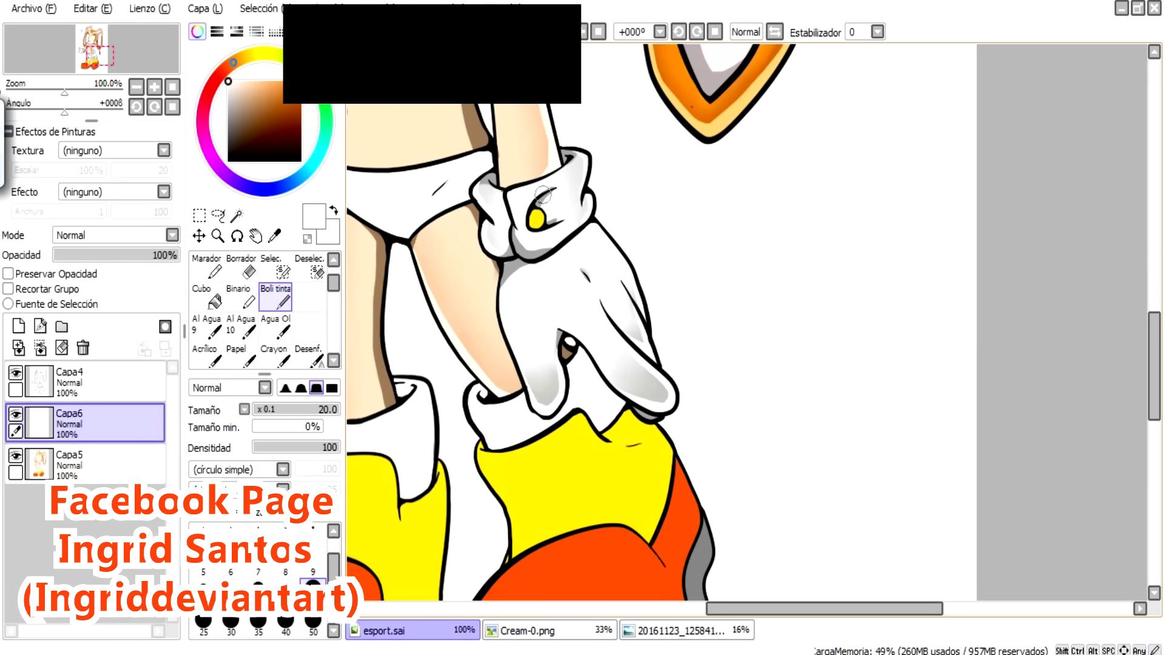
left_click(578, 164, "alt")
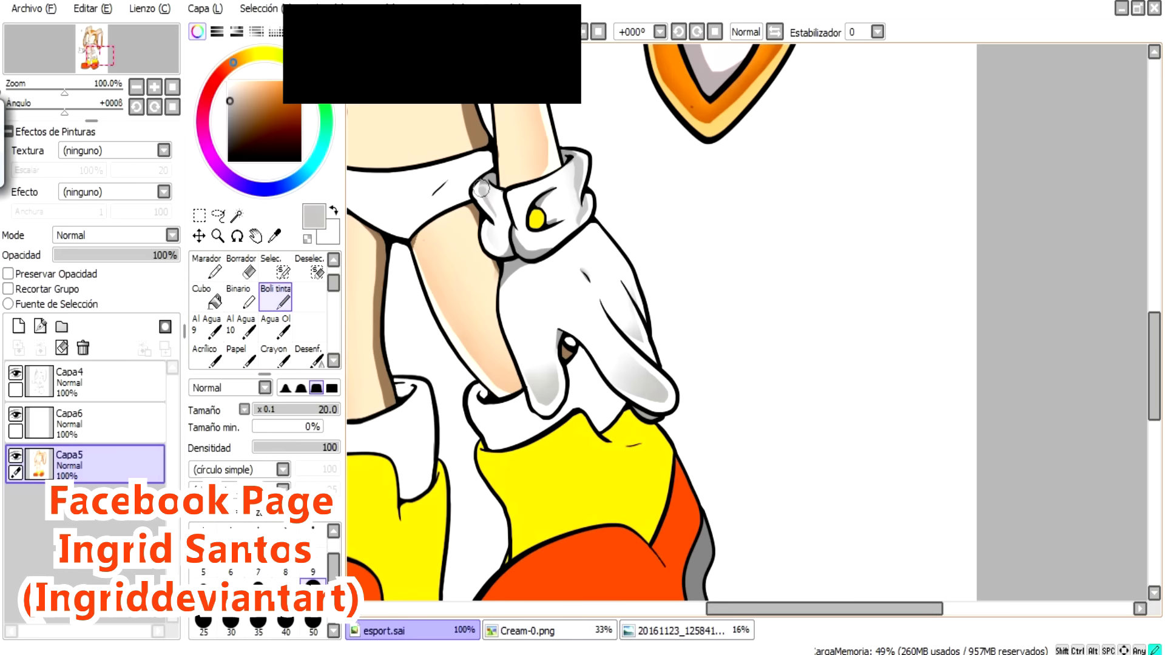
key("n")
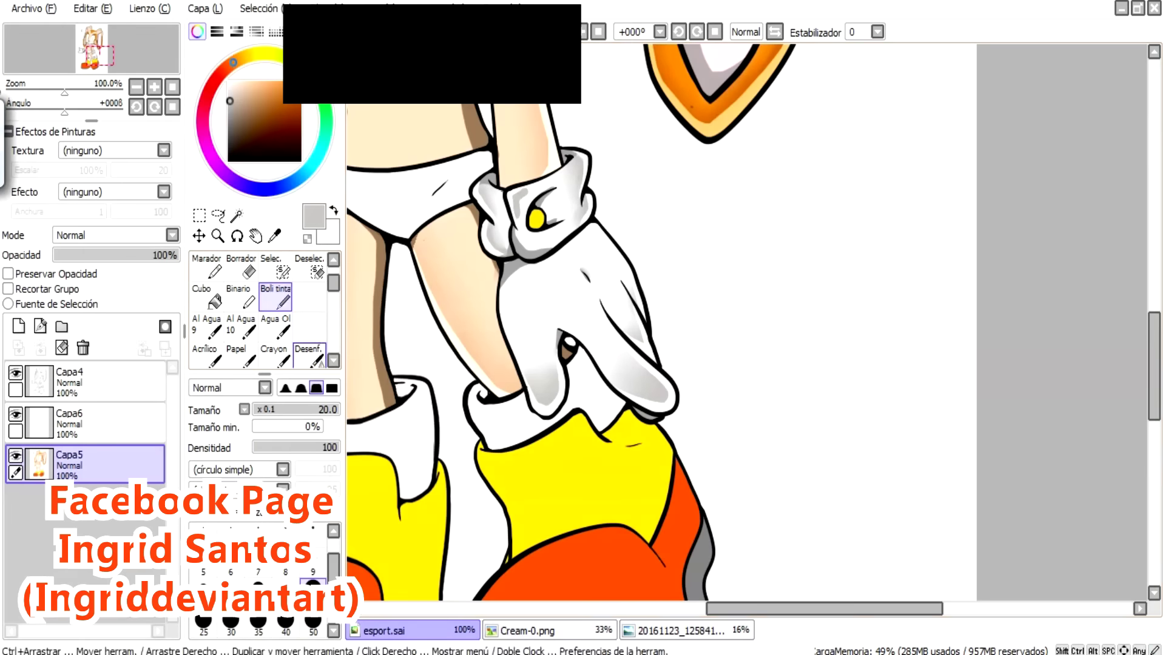
Shade the raised glove's cuff button dark yellow on Capa5 with Boli tinta, and blend it with Desenf. at size 9
key("ctrl+Tab")
key("ctrl+shift+Tab")
key("alt")
left_click(634, 447, "alt")
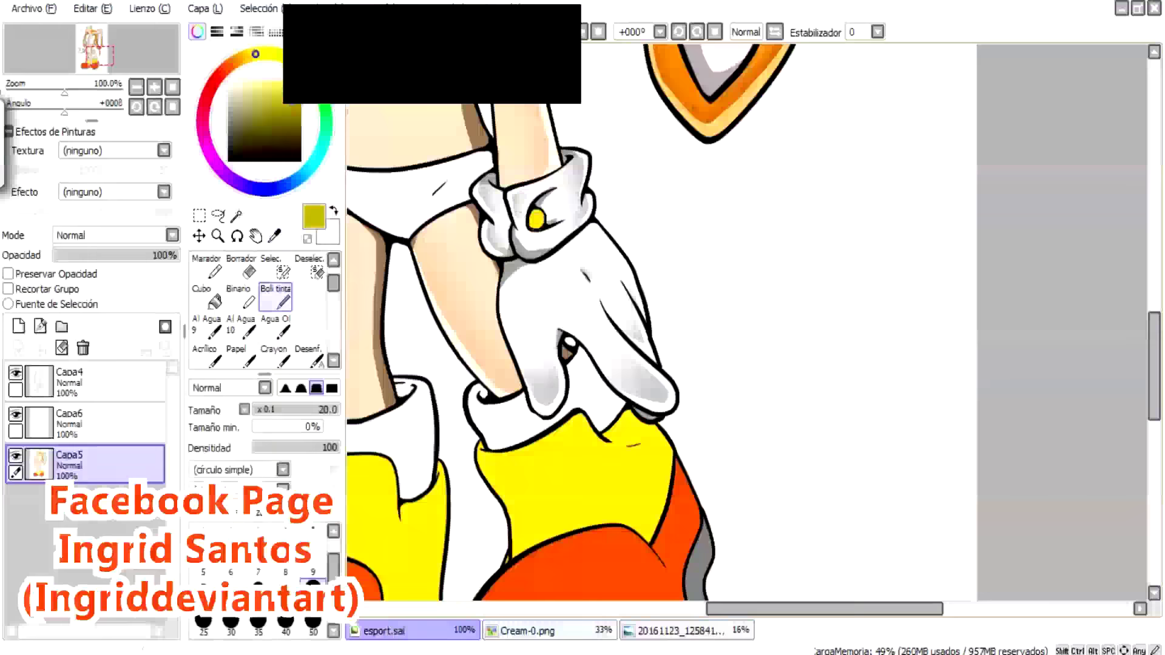
left_click_drag(546, 304, 728, 389)
left_click_drag(420, 250, 429, 292)
key("n")
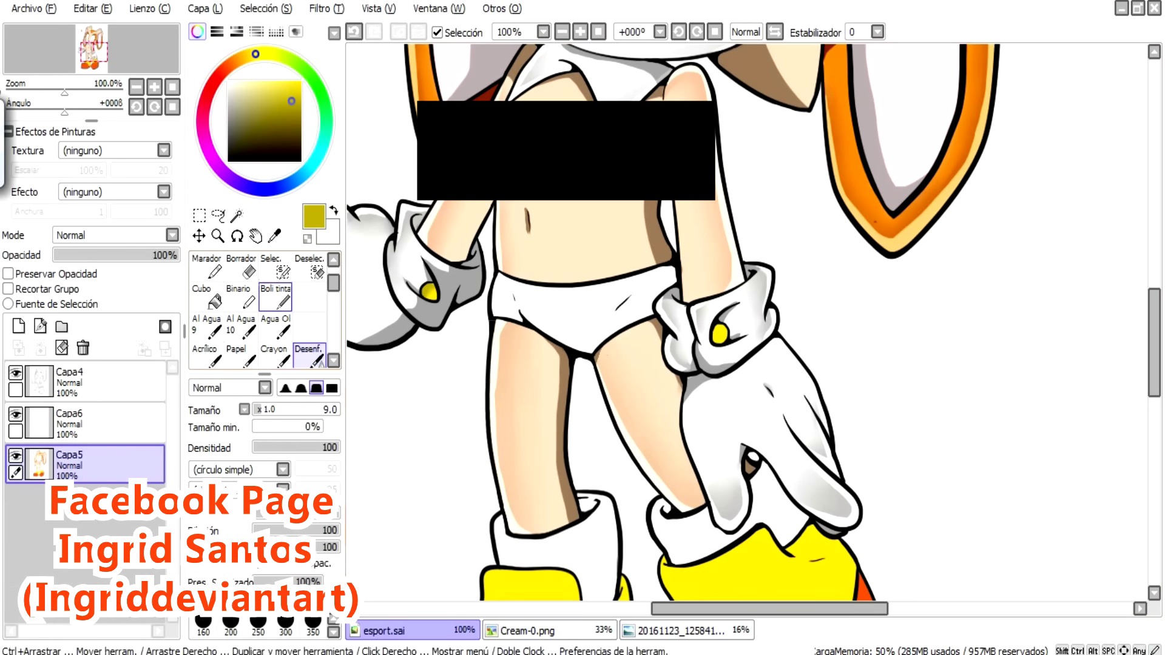
Shade the lowered glove's cuff button dark yellow, blend it, and add a pale yellow highlight on Capa6 at size 9
left_click_drag(753, 322, 726, 320)
key("b")
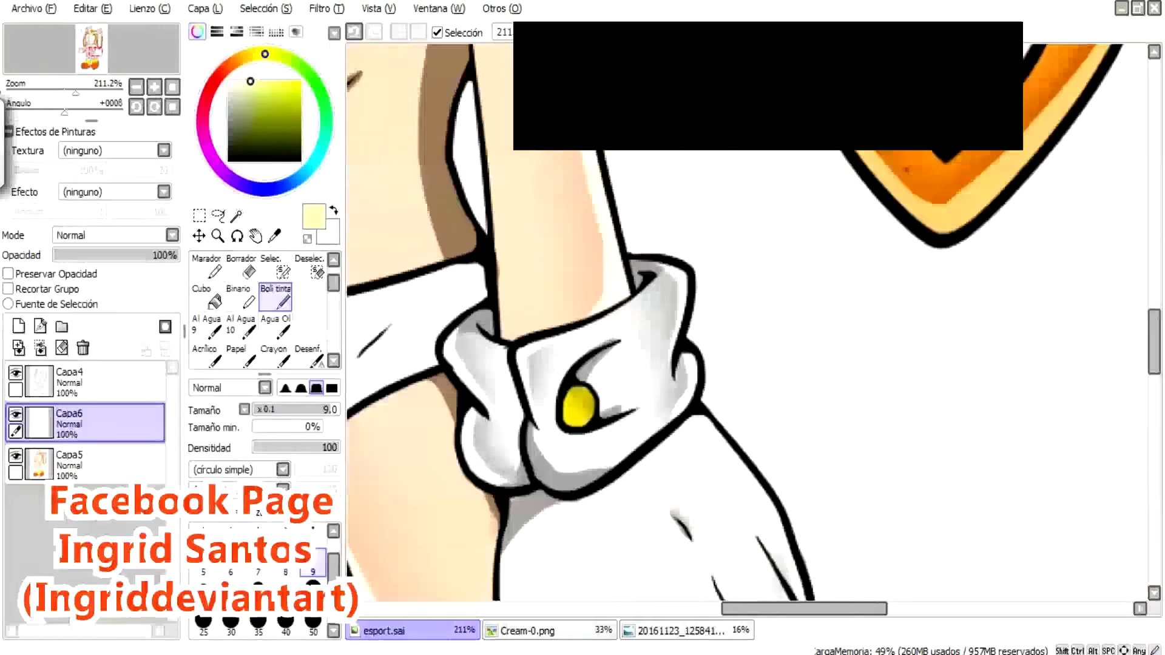
left_click(91, 382)
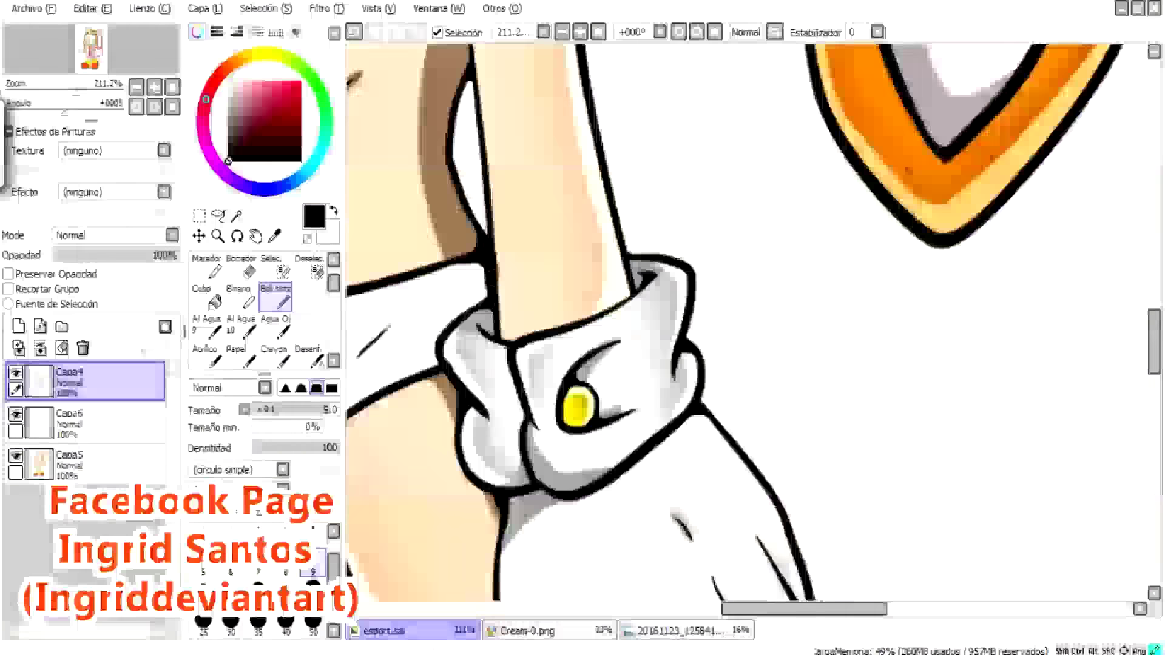
scroll(752, 322, "left", 5)
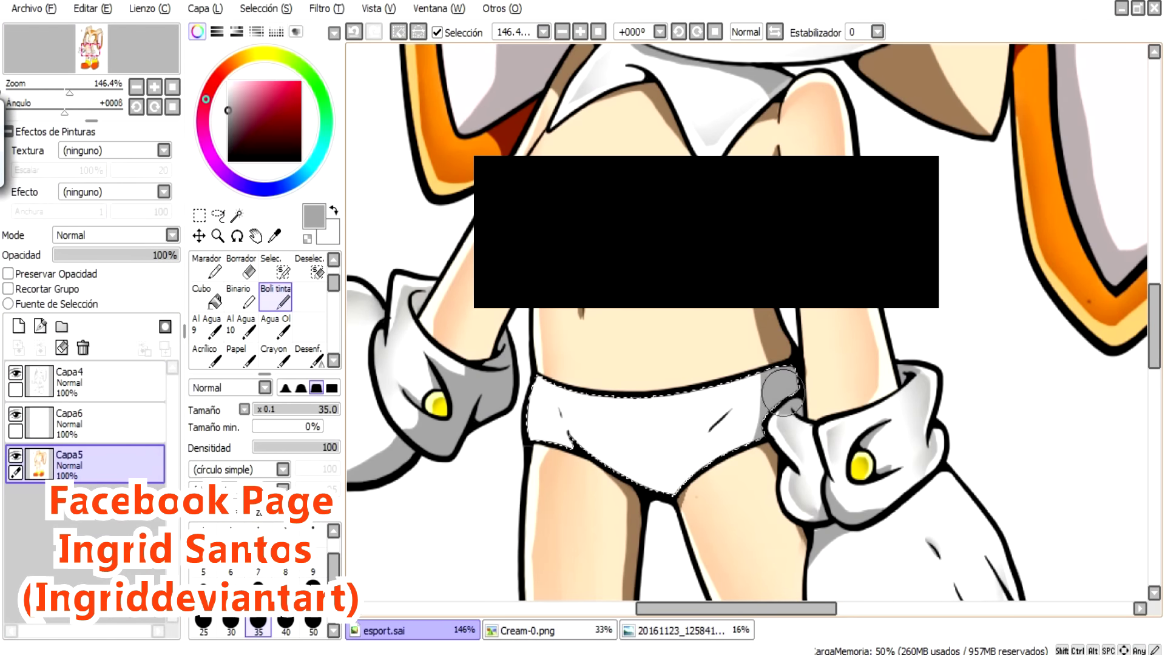
Blend the selected white garment's gray shading with Desenf. at size 29, and paint white highlights on Capa6 with size 35 Boli tinta
key("b")
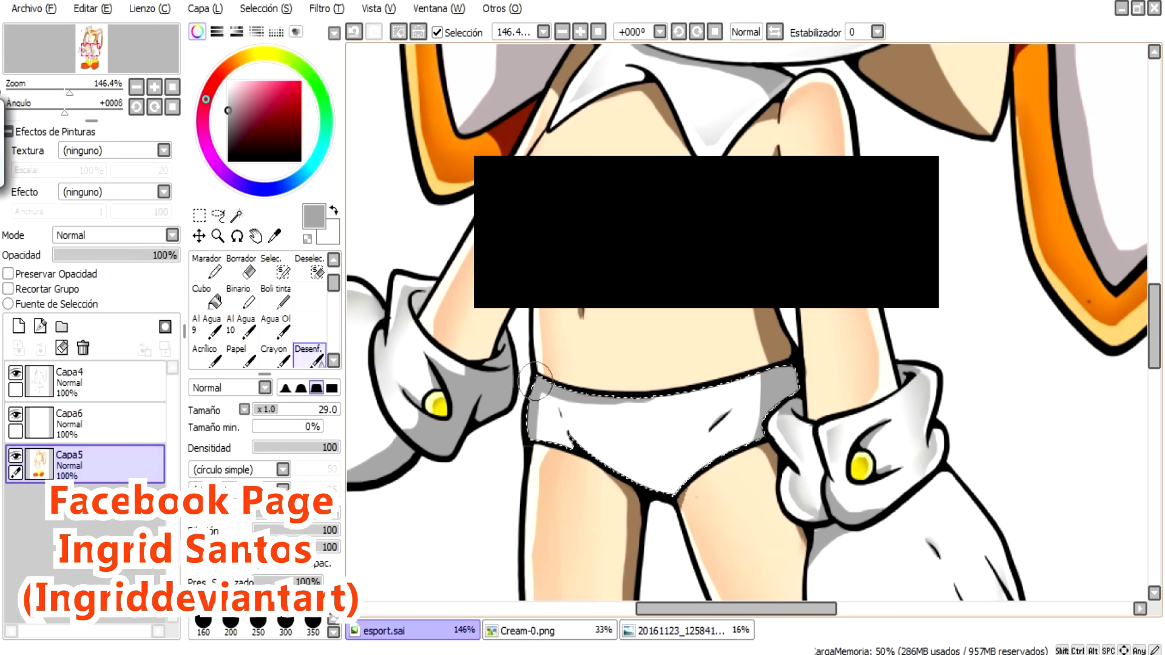
key("ctrl+Up")
key("x")
key("n")
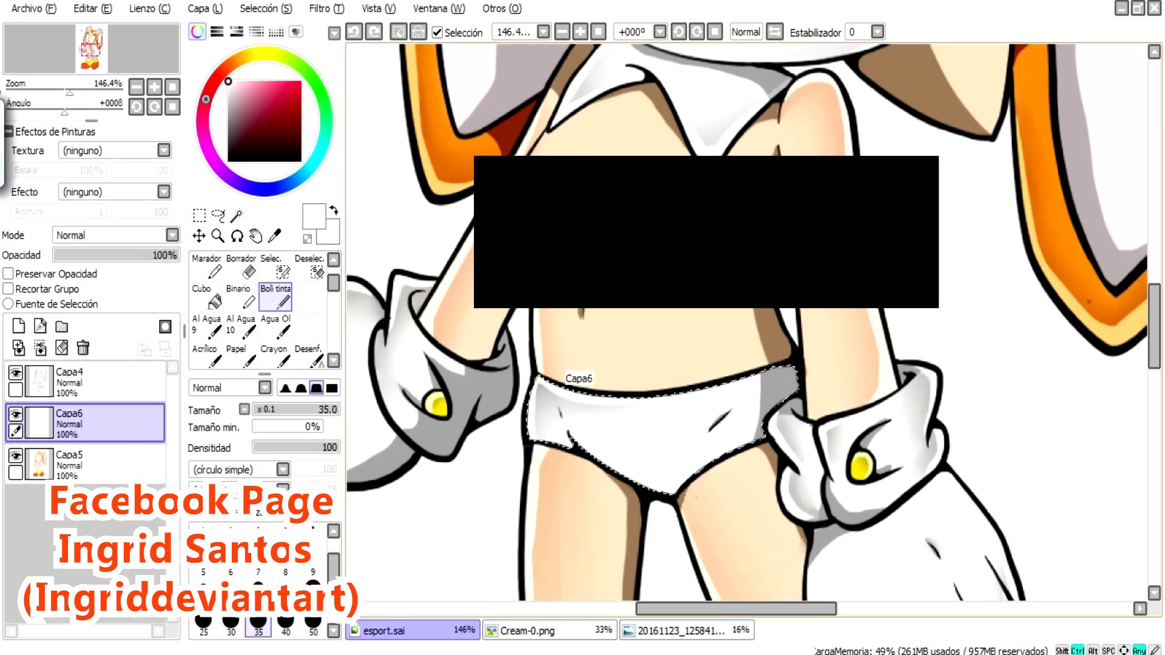
Paint gray shading on the selected socks on Capa5, blend it with Desenf. at size 29, and clear the selection
key("ctrl+Down")
key("x")
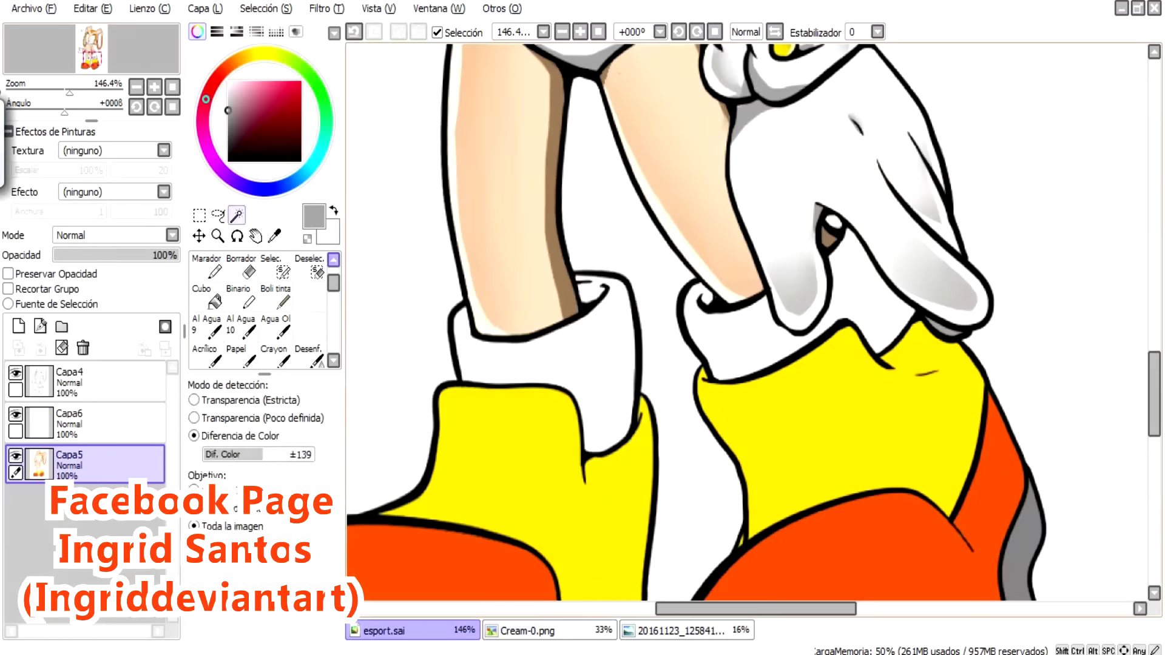
left_click(275, 297)
mouse_move(597, 285)
left_mouse_down()
mouse_move(613, 437)
mouse_move(607, 291)
left_mouse_up()
left_click_drag(698, 292, 722, 364)
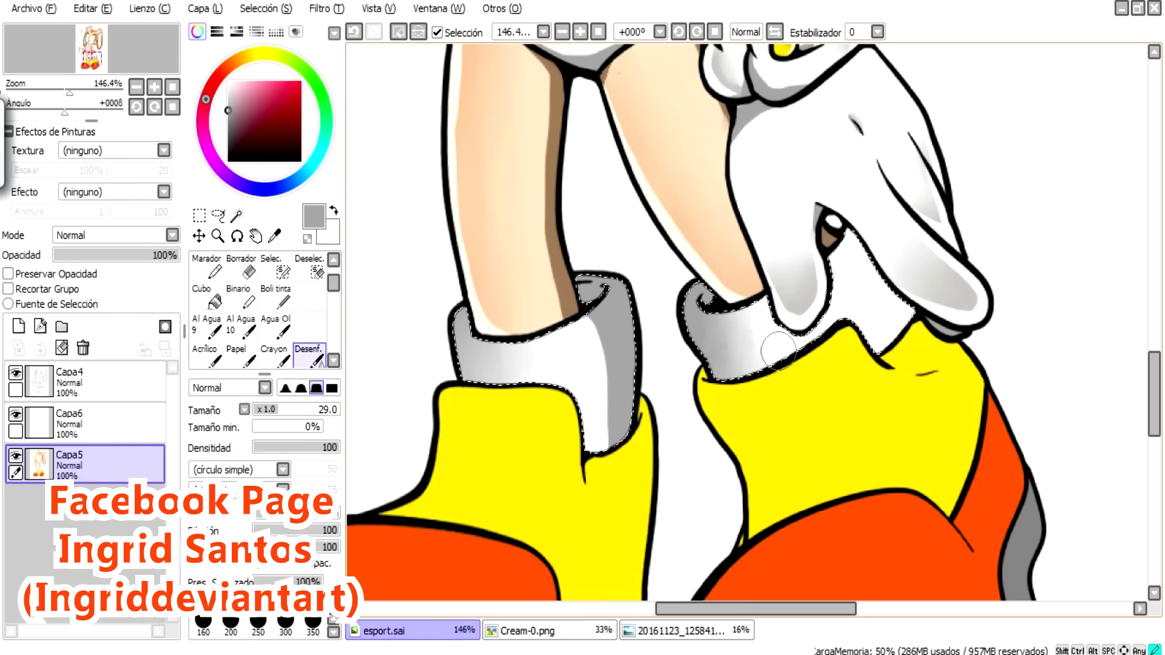
key("ctrl+d")
Paint white highlights along the edges of both socks on Capa6 with the size 35 Boli tinta pen
left_click(34, 7)
left_click(42, 118)
left_click(91, 423)
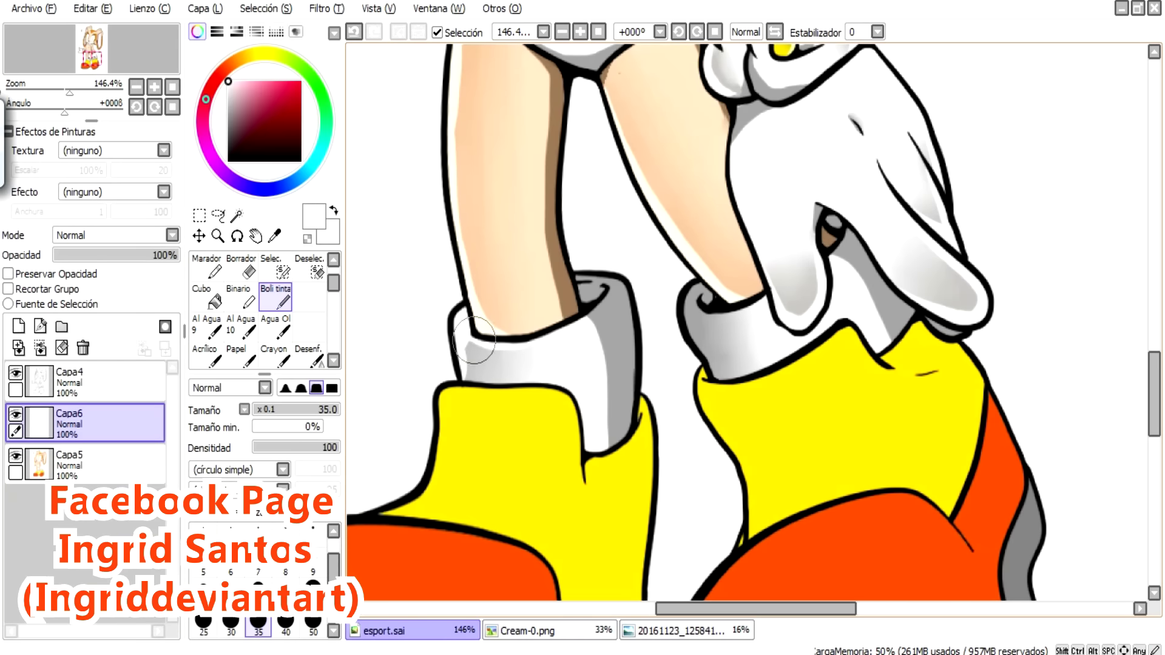
left_click_drag(461, 364, 522, 370)
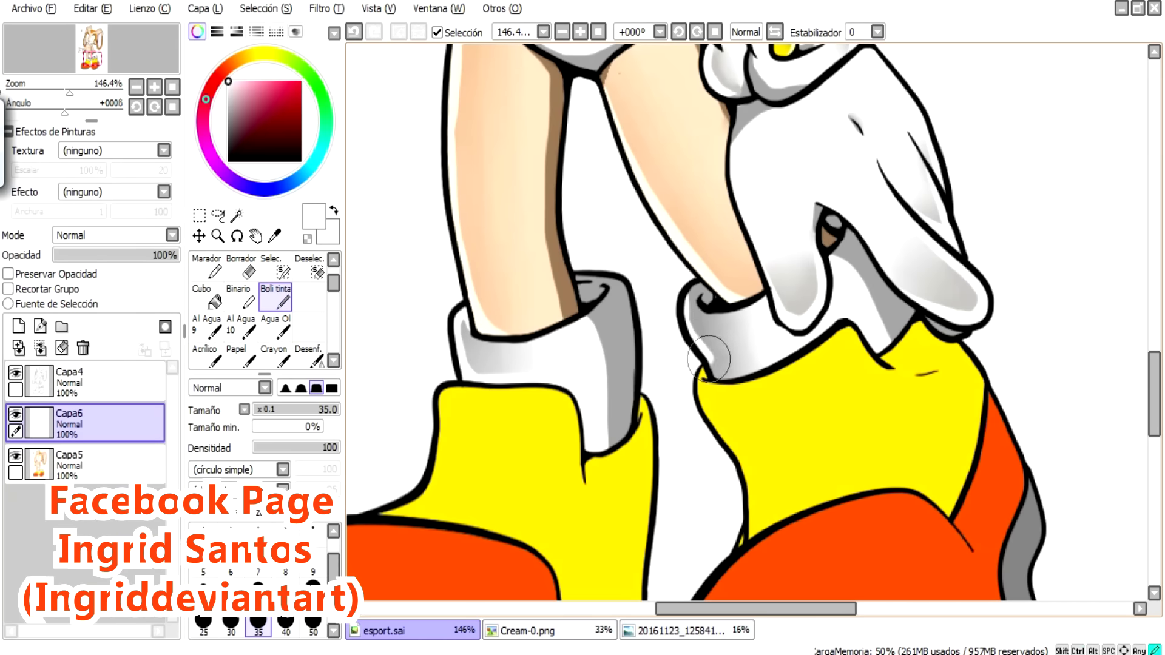
scroll(752, 321, "down", 3)
scroll(752, 321, "up", 2)
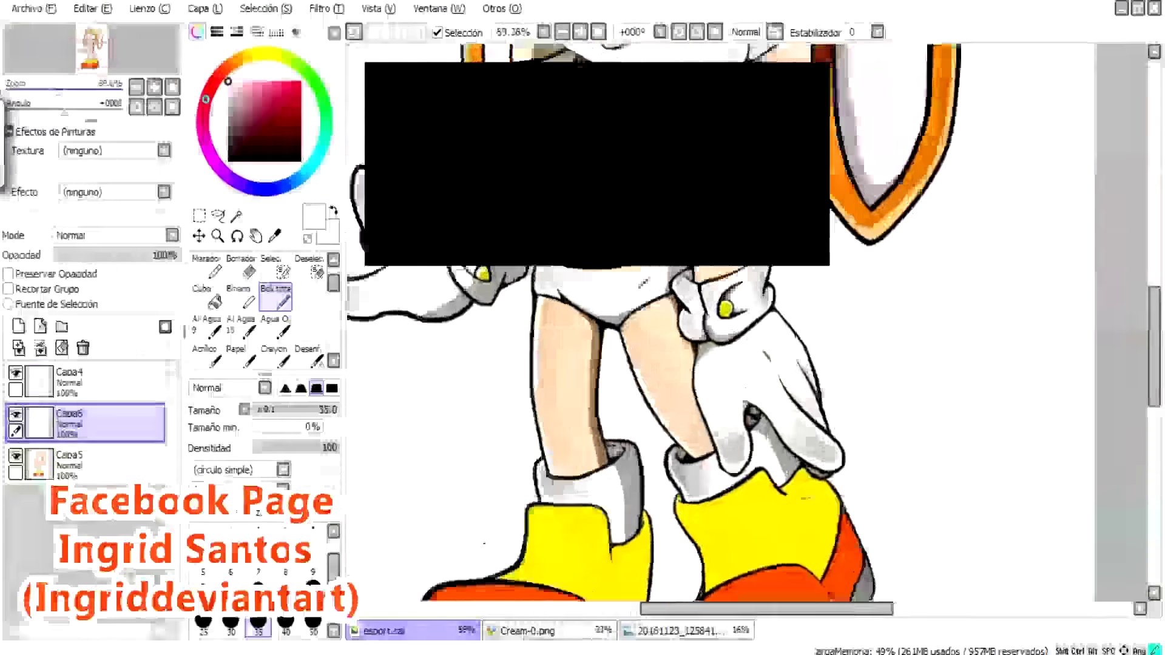
Sample the brown shadow color and add shading on Capa5 to the leg beside the lowered glove with Boli tinta at size 35
left_click(725, 407, "alt")
left_click(91, 465)
left_click(236, 215)
left_click(534, 364)
left_click(275, 298)
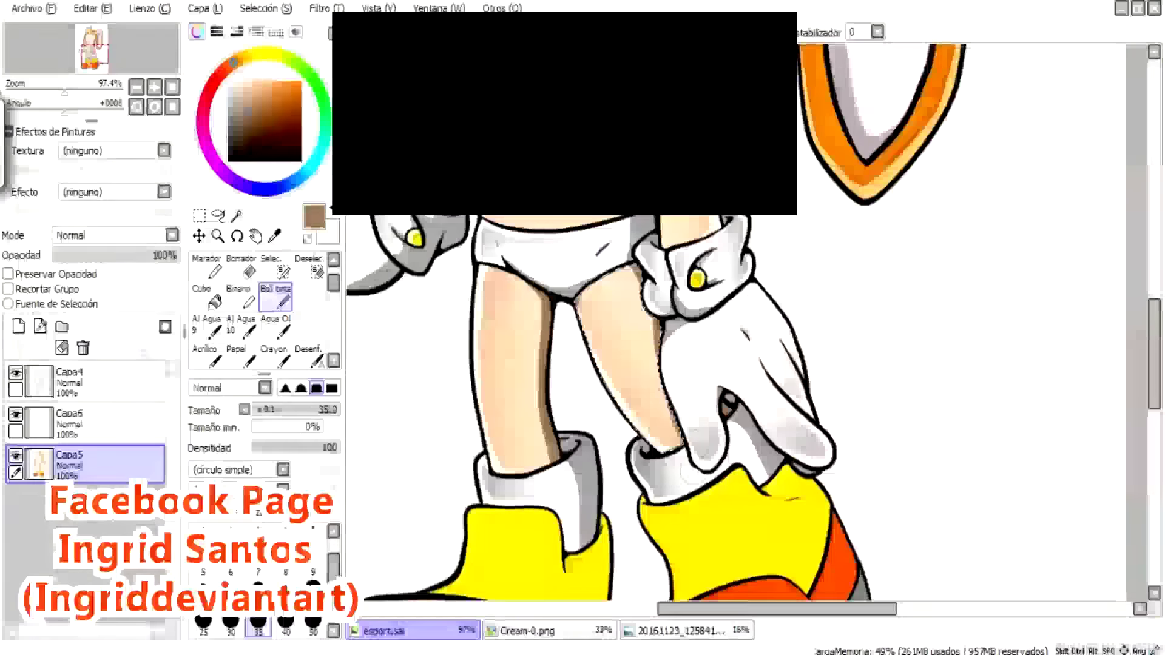
scroll(728, 485, "down", 2)
scroll(728, 486, "up", 3)
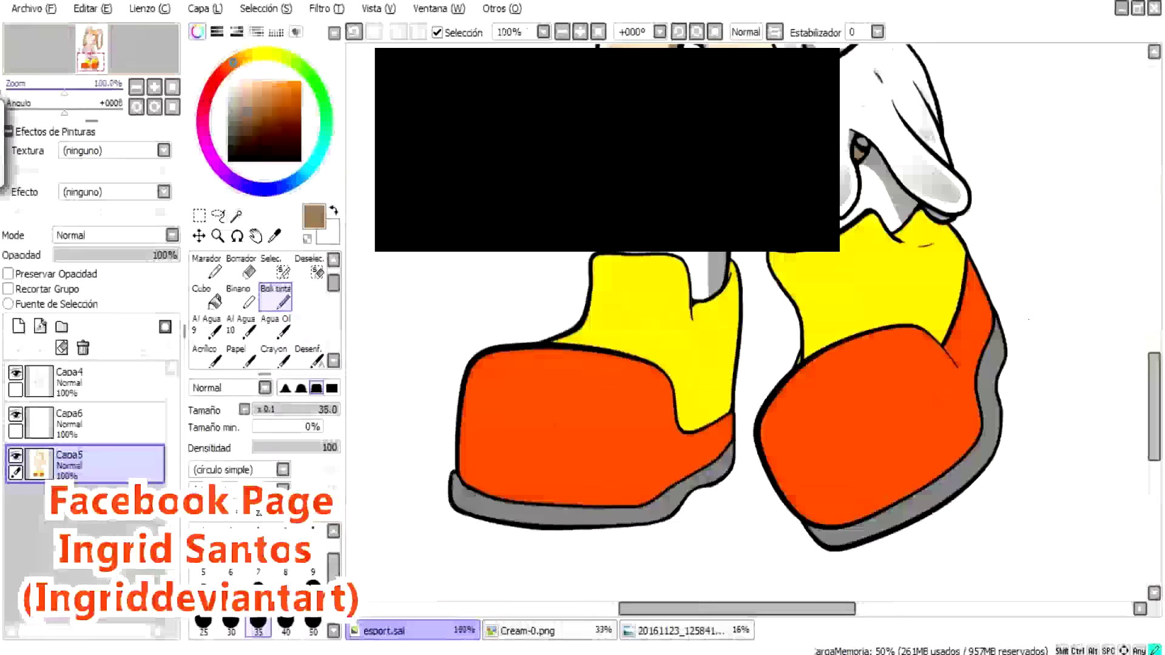
Select the front shoe's yellow upper with the magic wand, shade it dark yellow at size 35, and blend with Desenf. at size 29
left_click(237, 215)
left_click(485, 436)
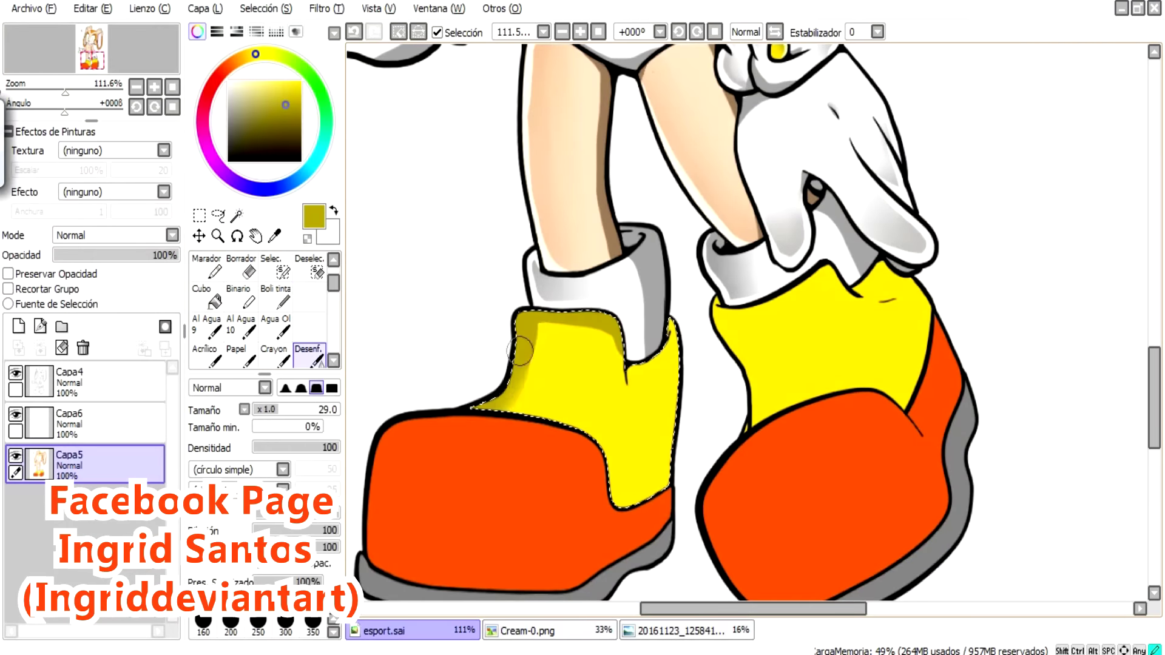
left_click(275, 297)
left_click_drag(649, 498, 668, 355)
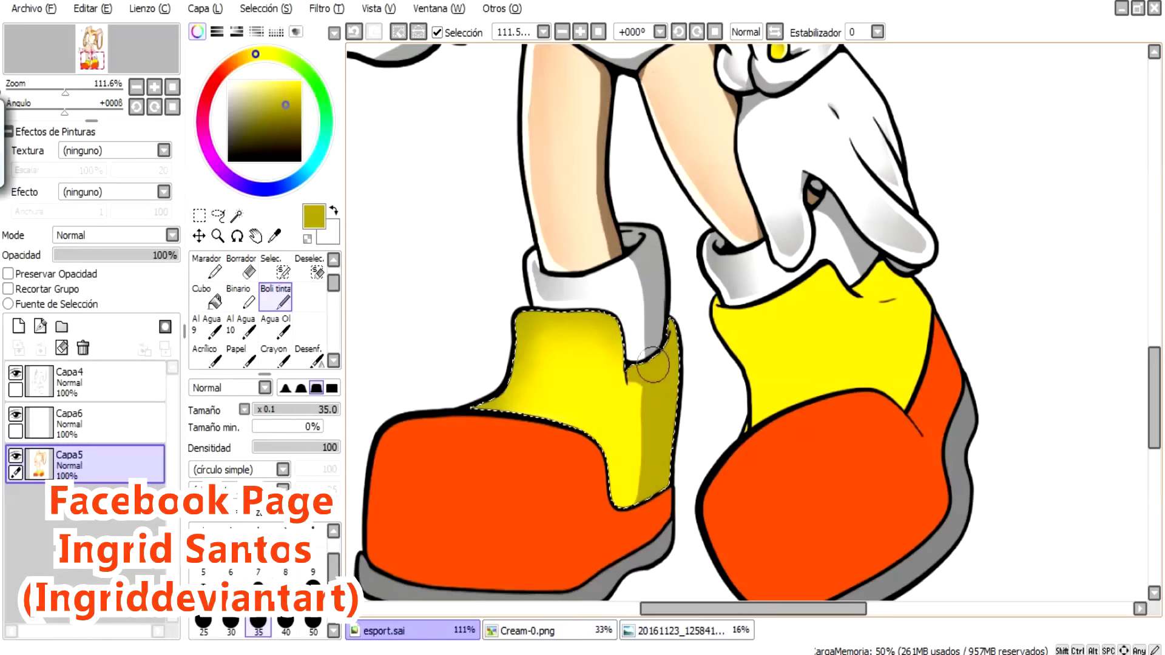
Sample light yellow from Cream-0.png and paint a highlight along the front shoe's yellow edge on Capa6 with size 35 Boli tinta
left_click(70, 423)
left_click(527, 631)
scroll(728, 364, "up", 3)
left_click(716, 443, "alt")
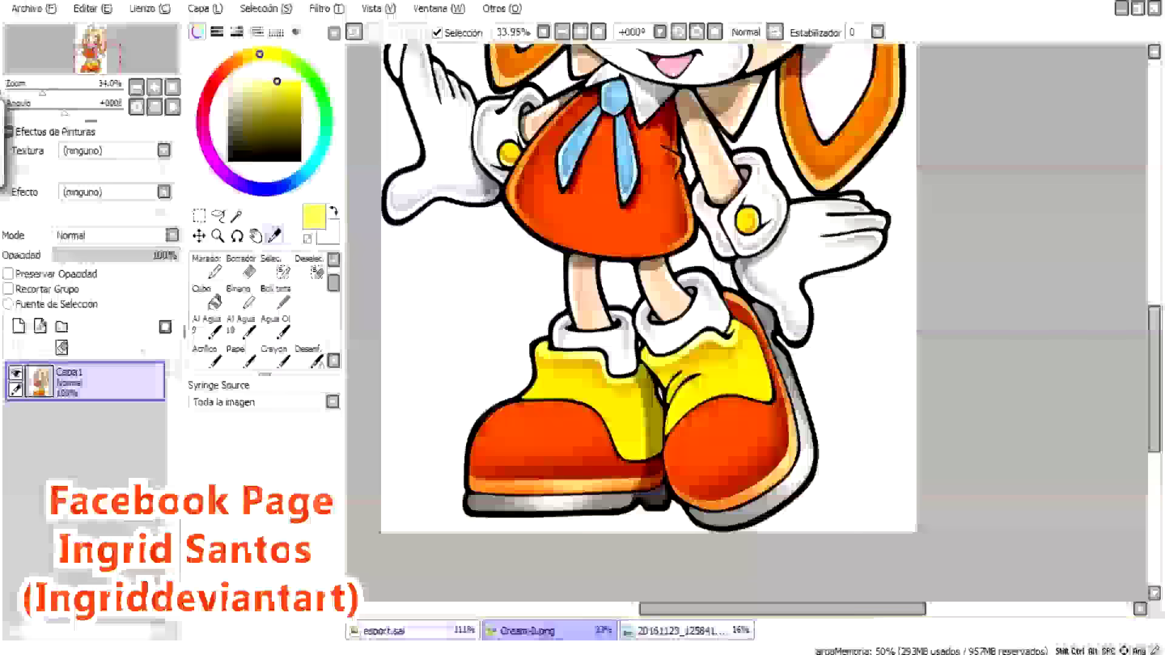
left_click(384, 631)
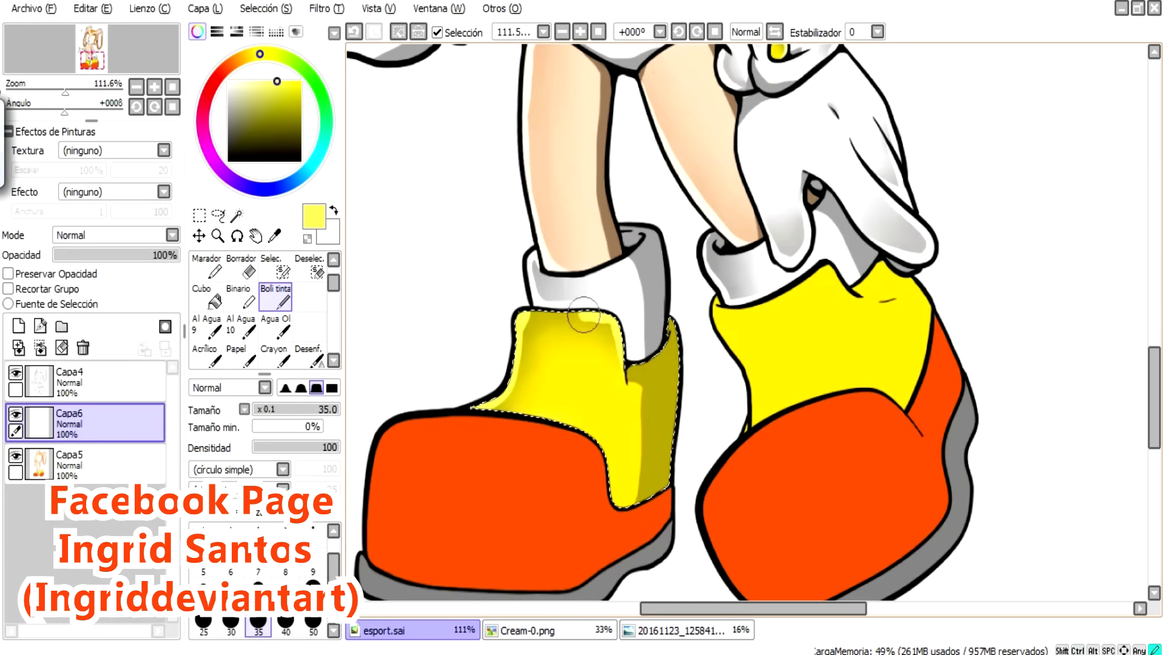
left_click(527, 631)
left_click(384, 631)
Sample golden orange from Cream-0.png, paint it inside the front shoe's highlight on Capa5, and blend with Desenf. at size 29
left_click(69, 464)
left_click(527, 631)
left_click(584, 445, "alt")
left_click(384, 631)
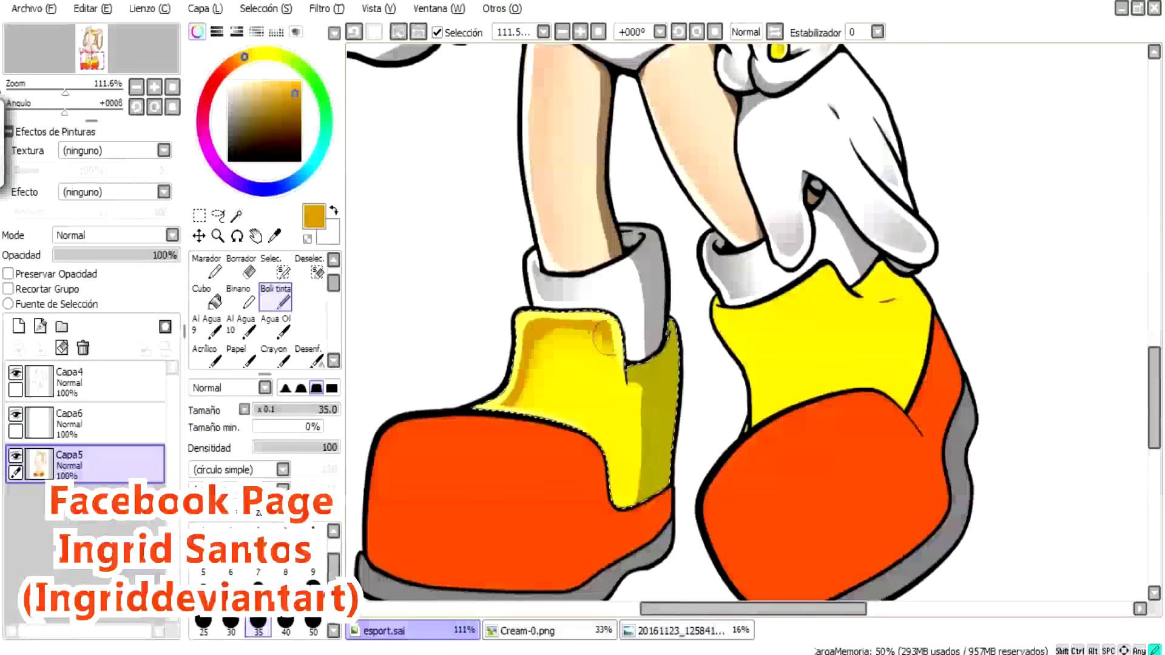
left_click(311, 355)
left_click(527, 631)
left_click(384, 631)
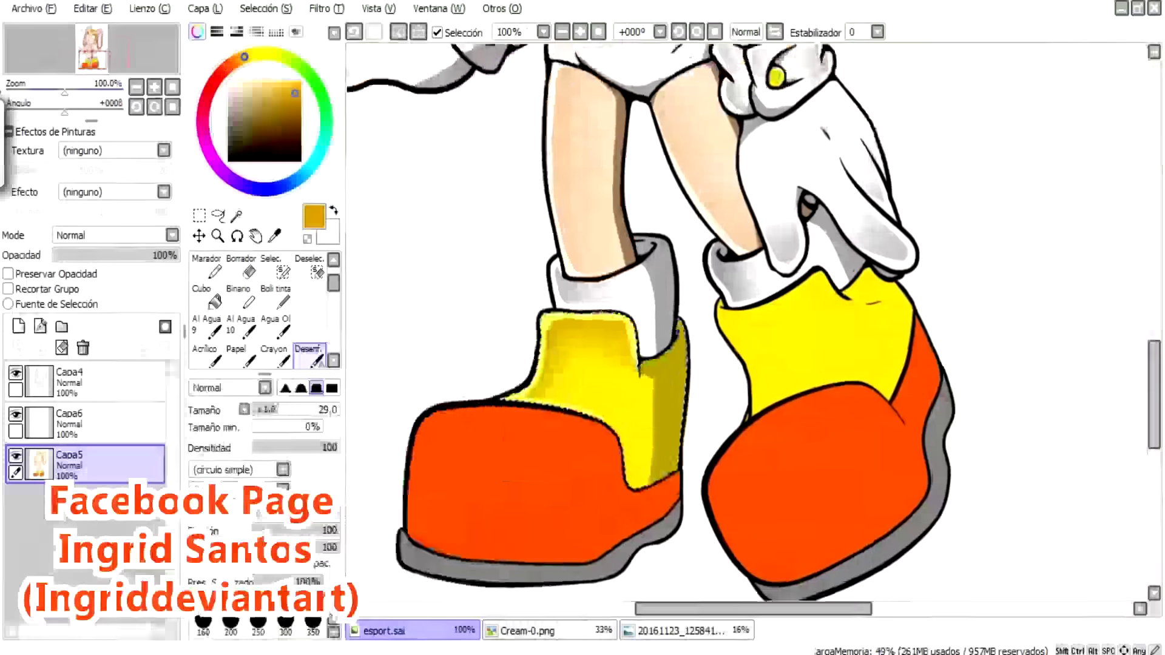
Shade the other shoe's yellow upper golden orange on Capa5, blend it, and highlight its edge light yellow on Capa6
scroll(619, 379, "down", 1)
left_click(275, 297)
key("b")
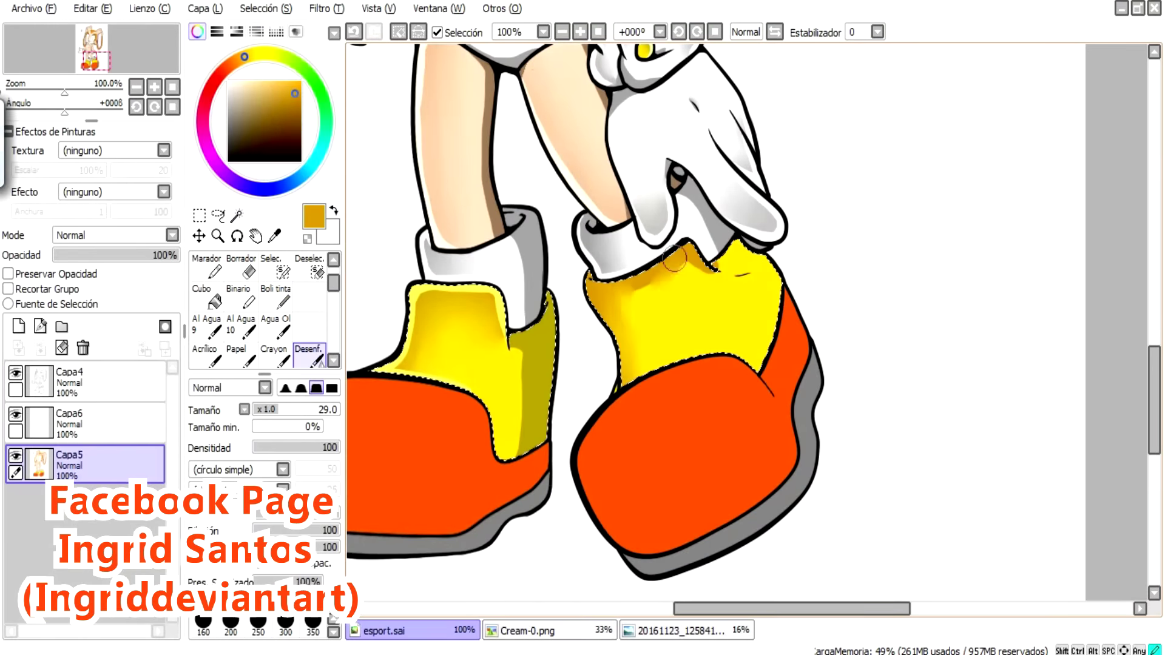
left_click(618, 386, "alt")
key("n")
key("ctrl+Up")
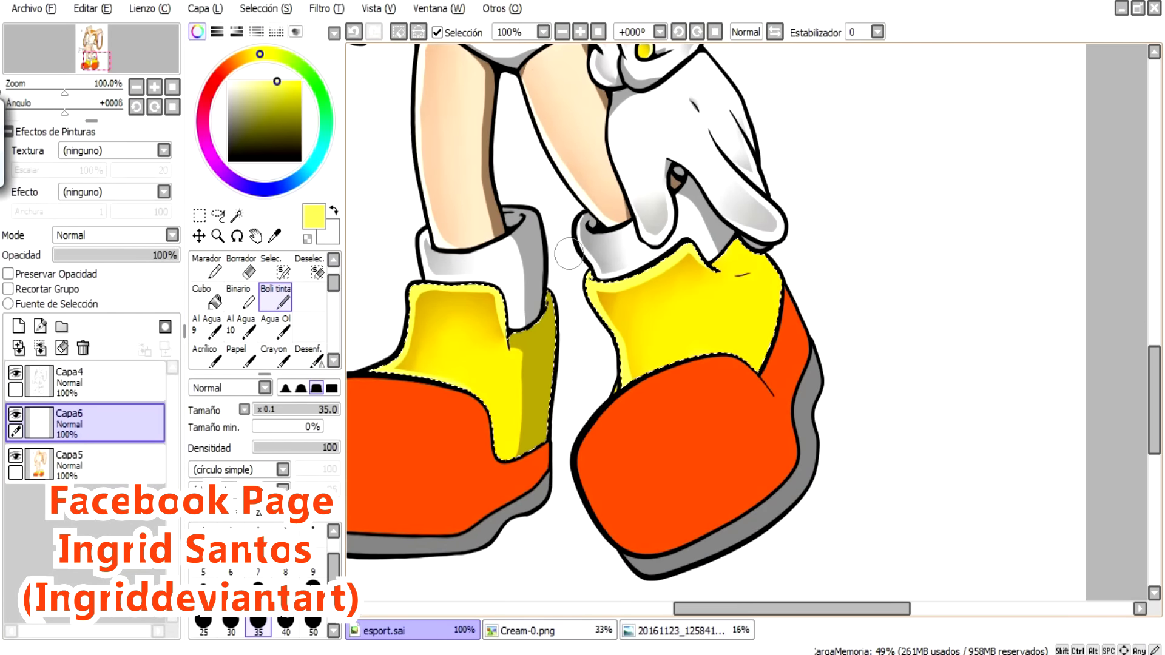
Paint dark yellow shading on the back of the other shoe's upper on Capa5 and clear the selection
key("ctrl+Down")
left_click(740, 254, "alt")
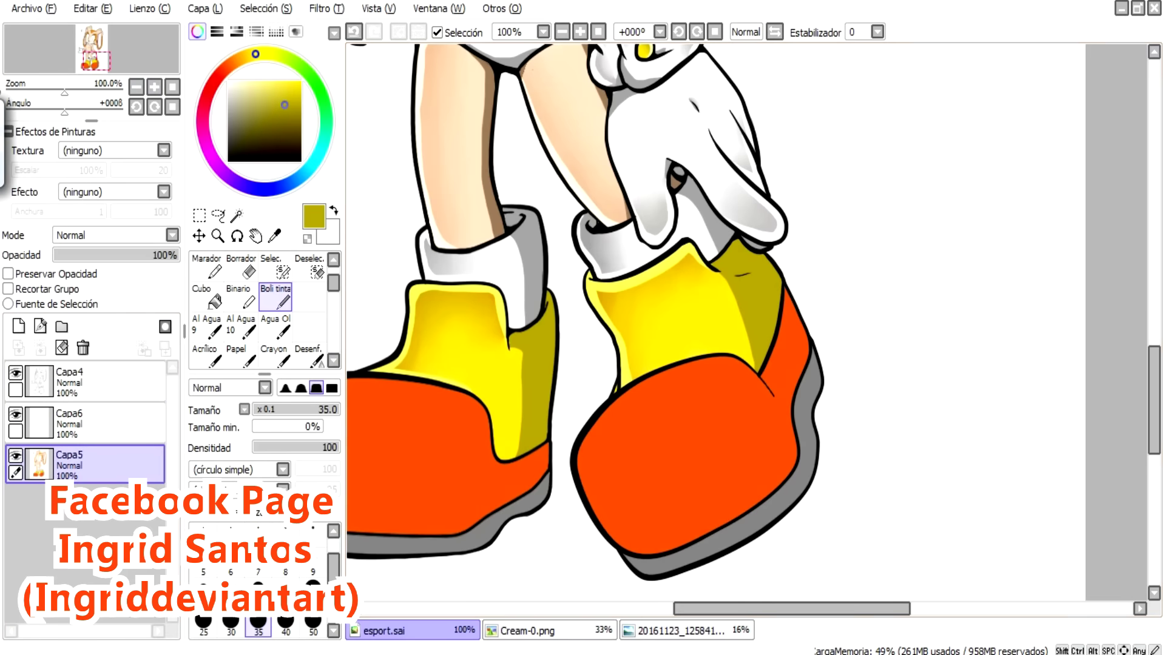
left_click(602, 228, "alt")
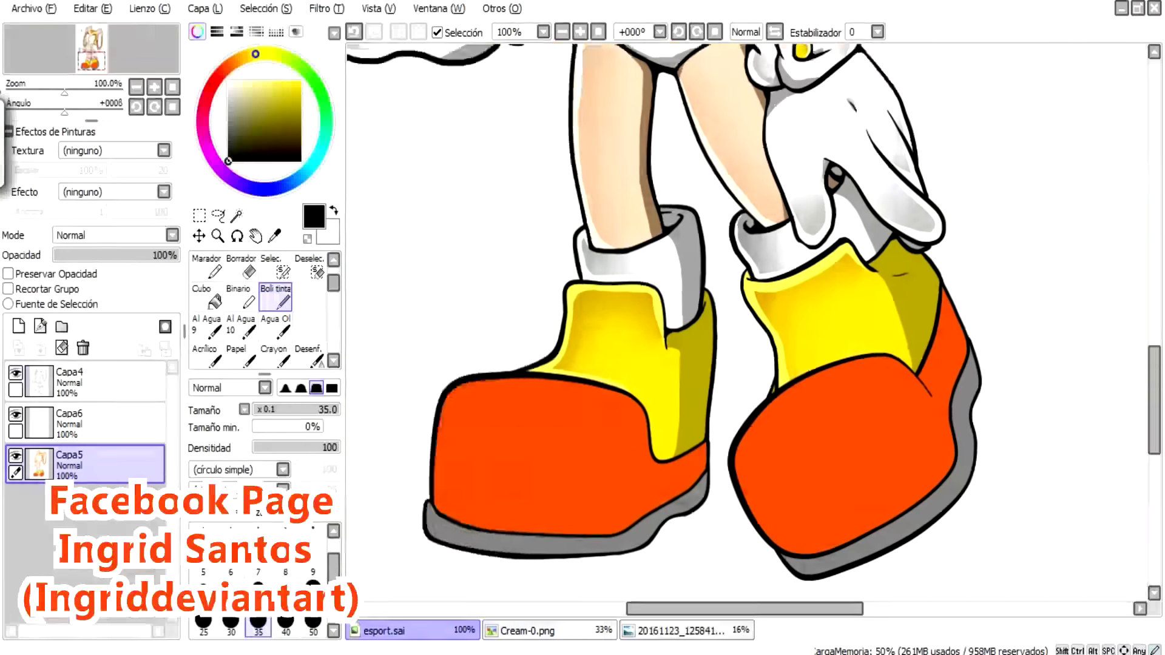
Paint dark red shading along the lower parts and heels of both selected orange shoe areas at size 35, and blend it
left_click(550, 630)
left_click(384, 631)
mouse_move(440, 495)
left_mouse_down()
mouse_move(467, 516)
mouse_move(673, 489)
mouse_move(704, 461)
left_mouse_up()
left_click(308, 357)
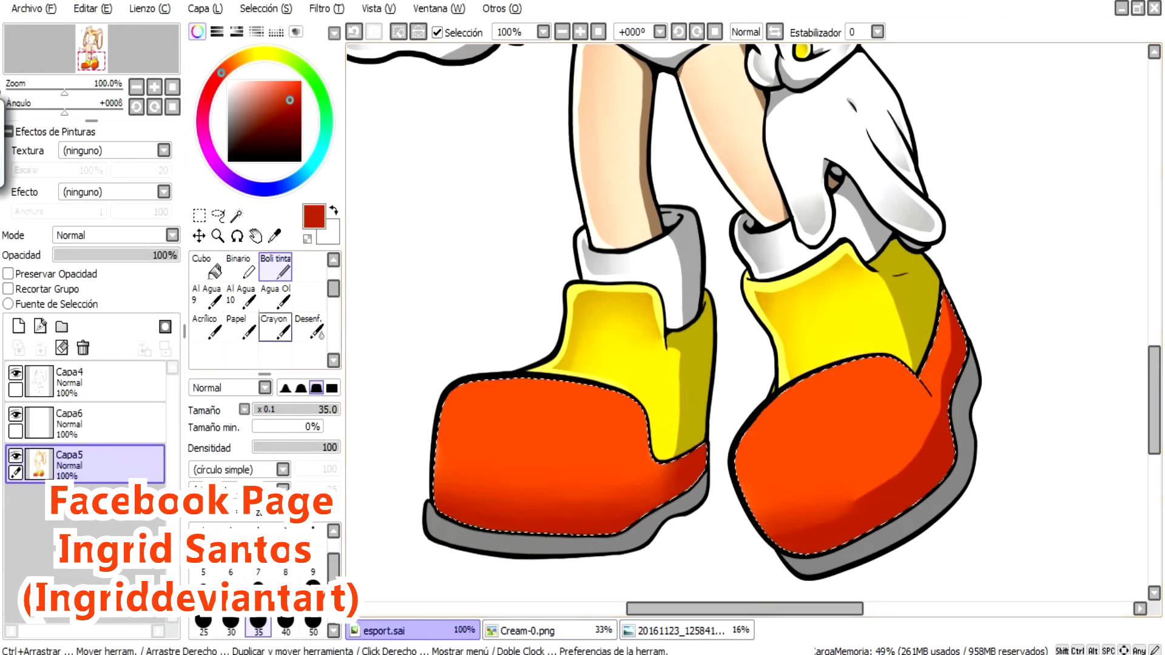
key("b")
left_click_drag(929, 345, 926, 410)
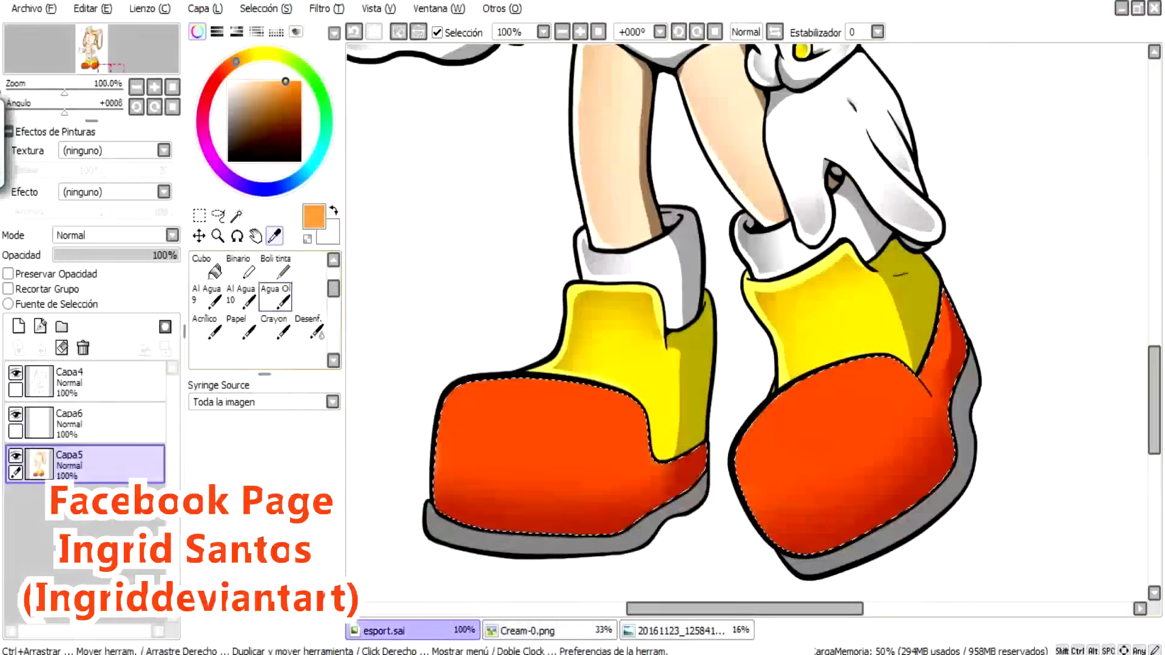
Paint a light orange trim above both shoe soles and dark maroon shadows on the heels with size 35 Boli tinta
key("b")
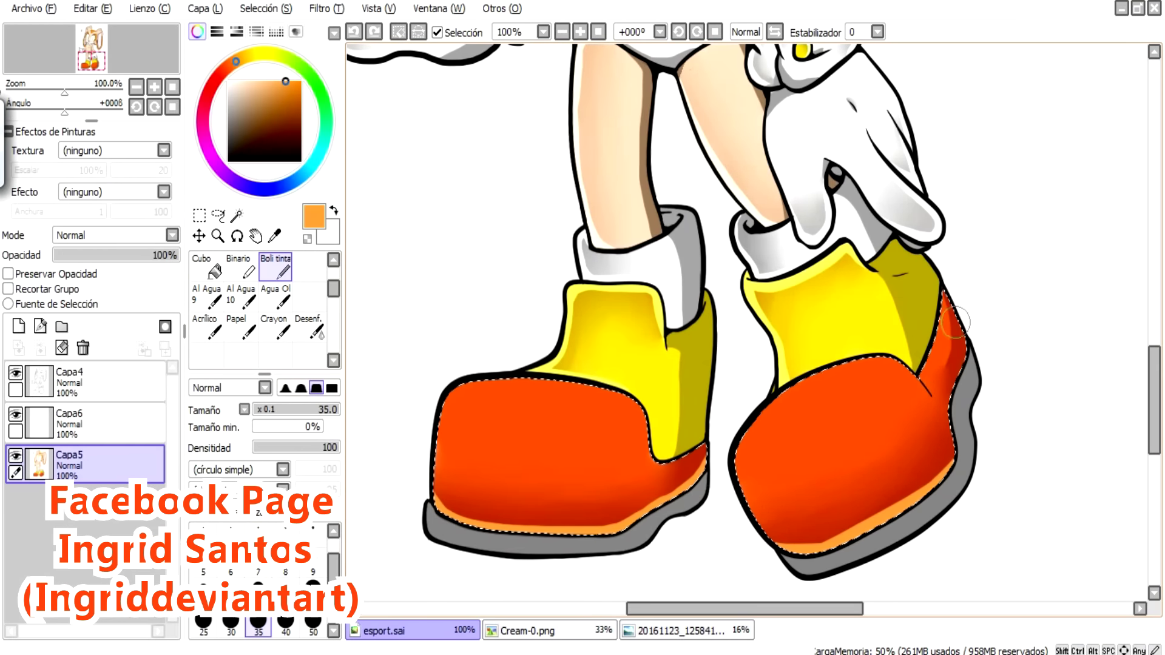
key("b")
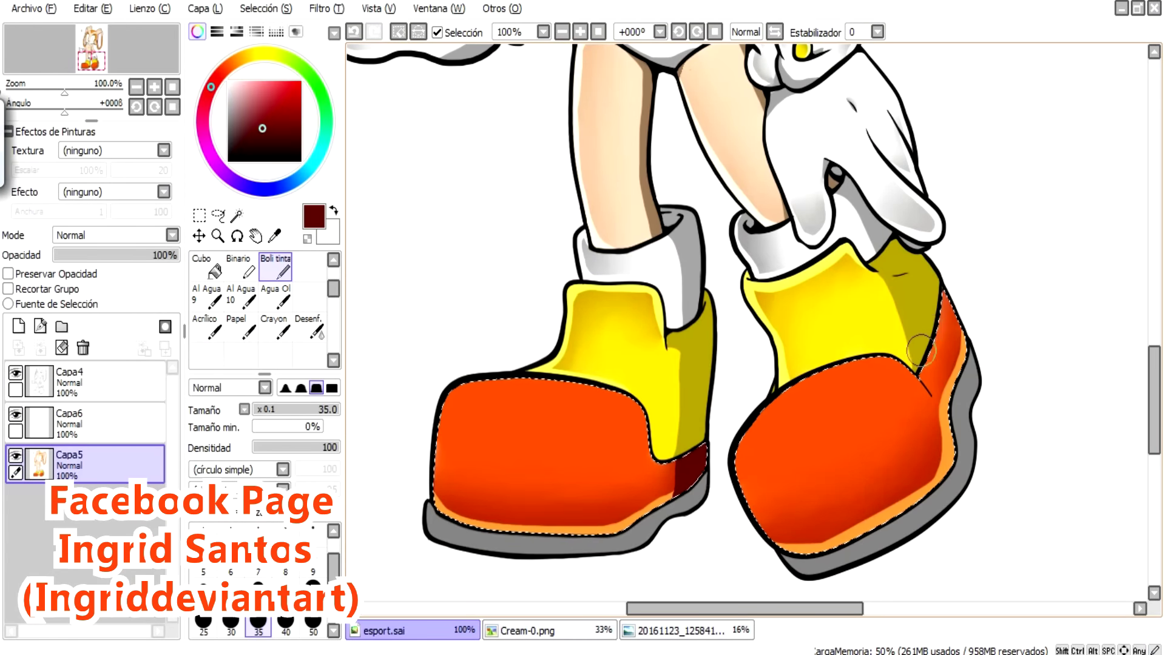
left_click_drag(953, 375, 944, 315)
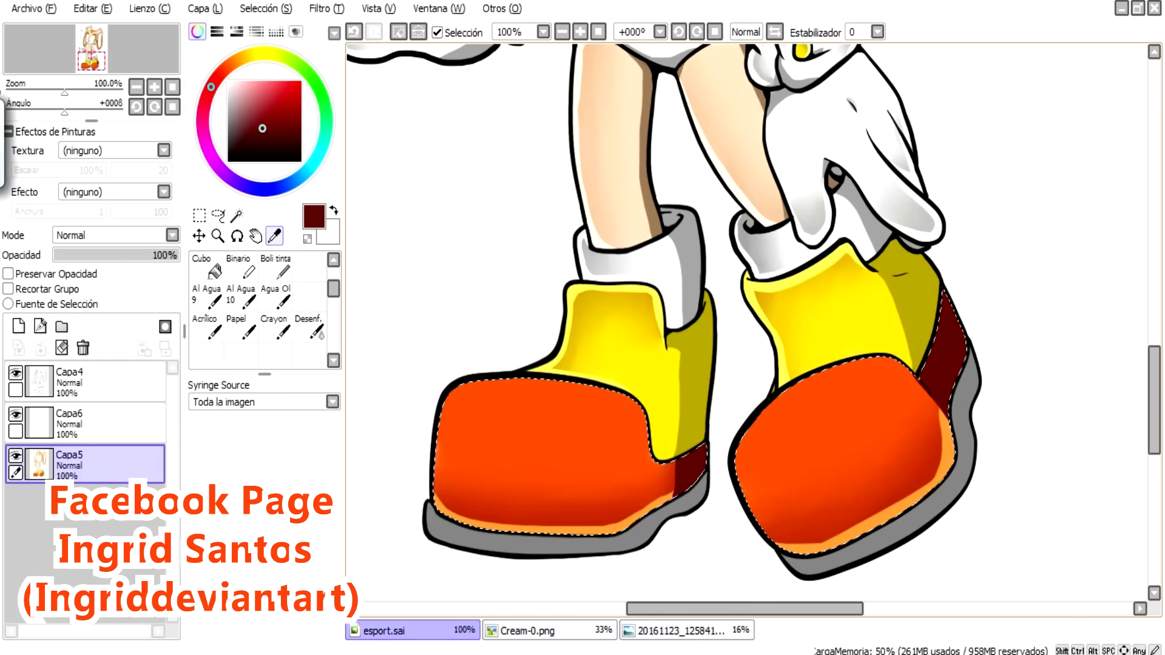
Darken the light orange trim across both shoes' shadowed heels with a brownish orange, using the size 35 Boli tinta brush
left_click(674, 494, "alt")
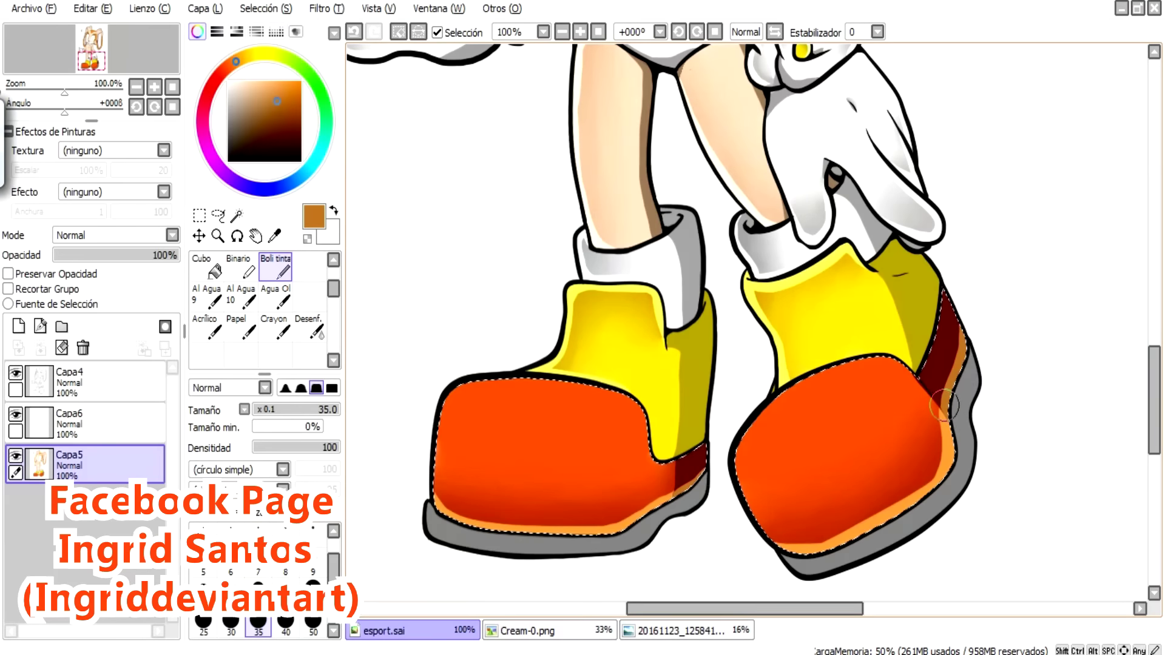
scroll(658, 139, "up", 5)
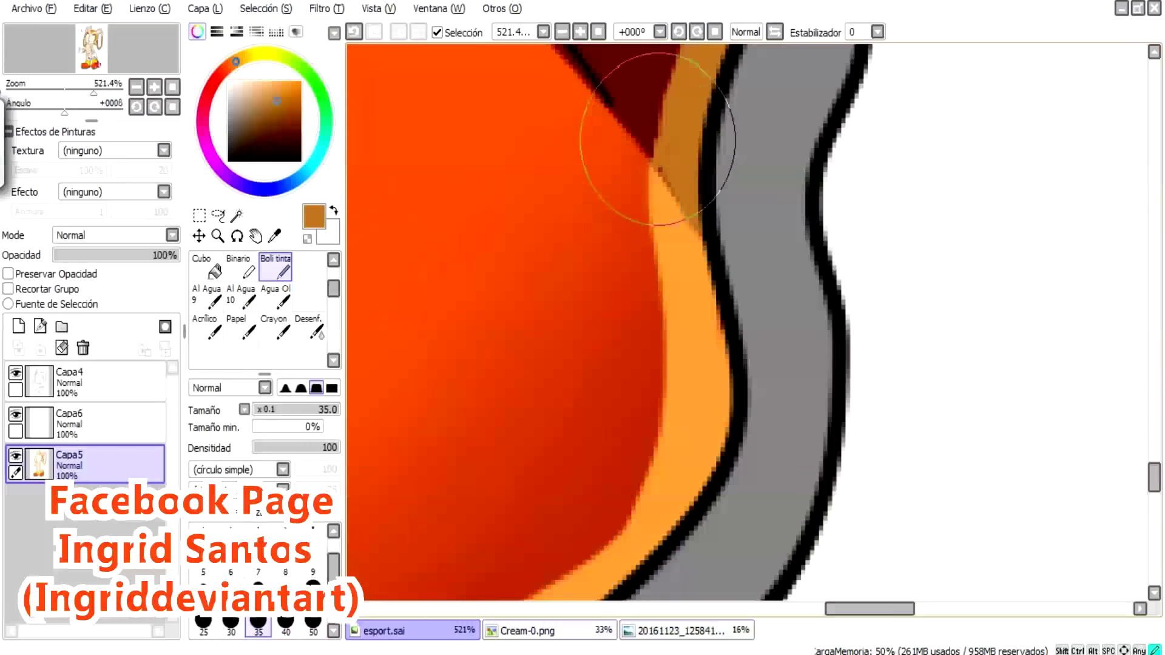
scroll(668, 142, "down", 5)
scroll(783, 310, "up", 2)
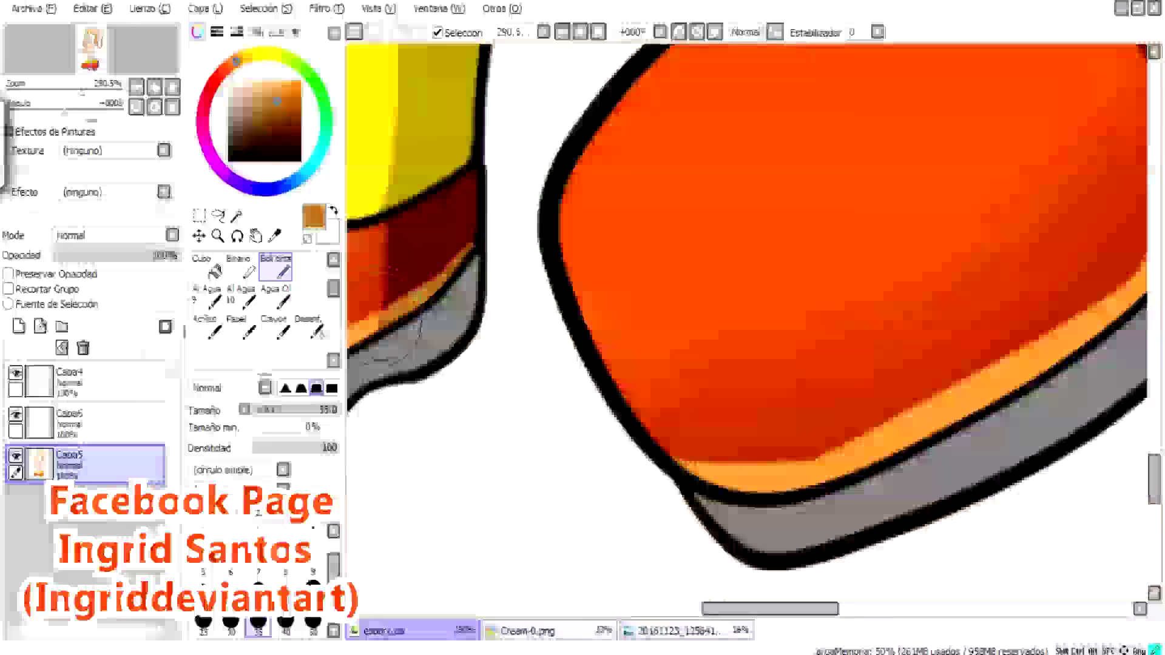
scroll(783, 309, "down", 2)
scroll(752, 310, "up", 3)
scroll(752, 309, "down", 3)
scroll(752, 310, "up", 3)
Select both gray shoe soles on Capa5, paint white highlights inside them, and blend with the Desenf. brush at size 56
key("w")
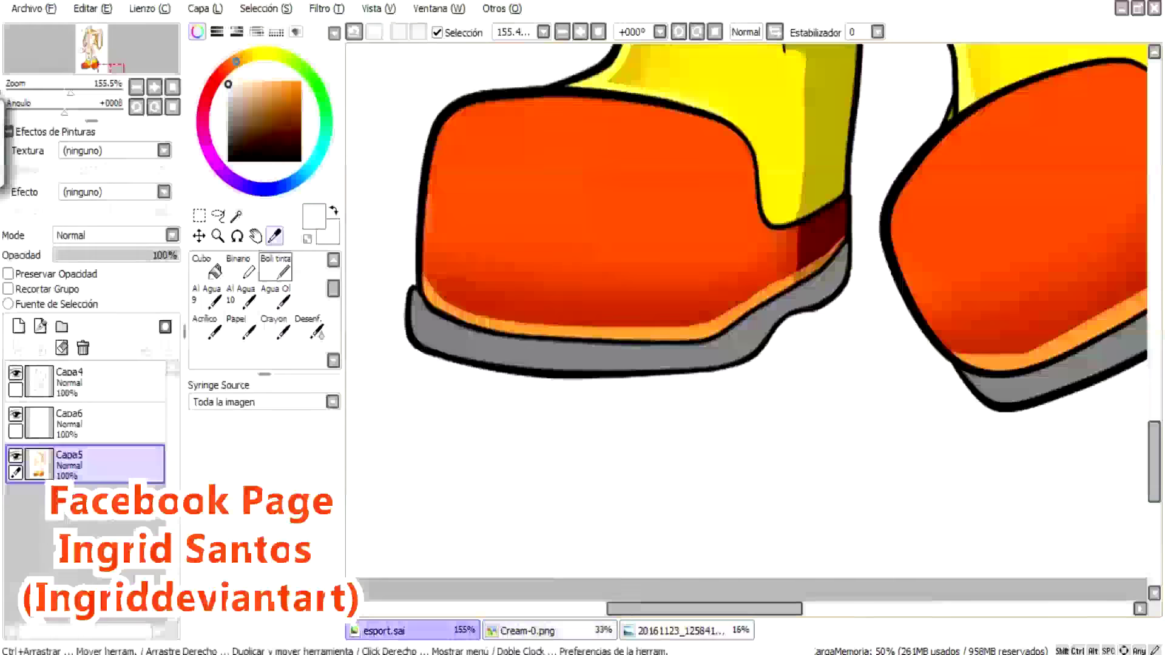
left_click(607, 358)
left_click(284, 271)
left_click(311, 328)
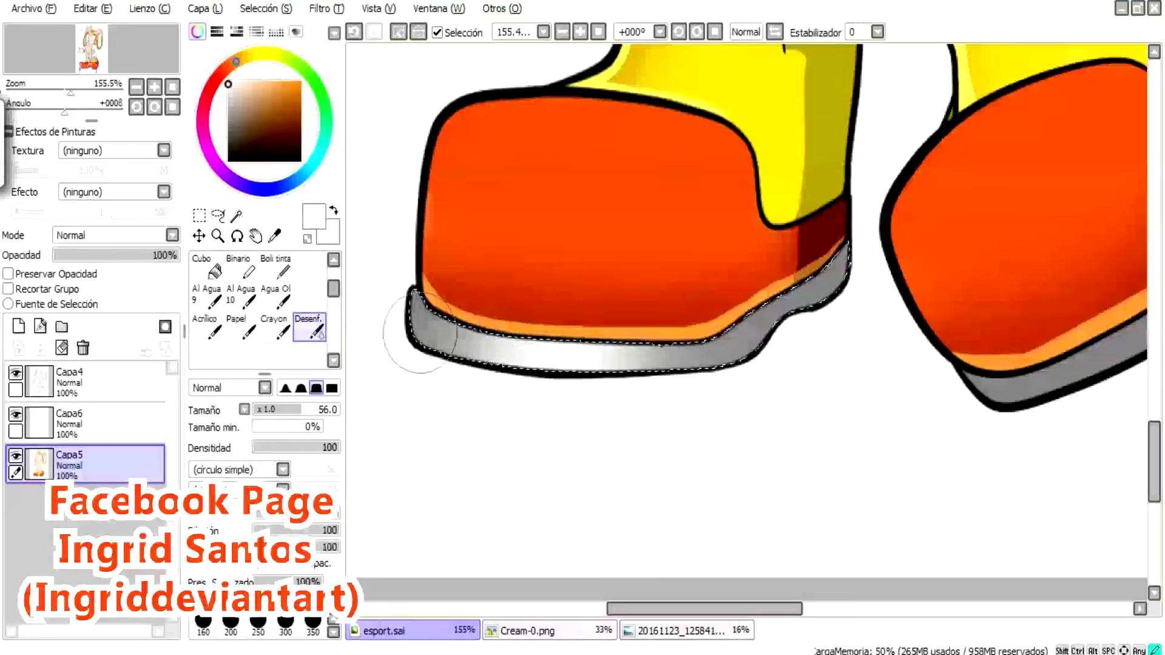
scroll(753, 309, "down", 2)
scroll(752, 310, "down", 2)
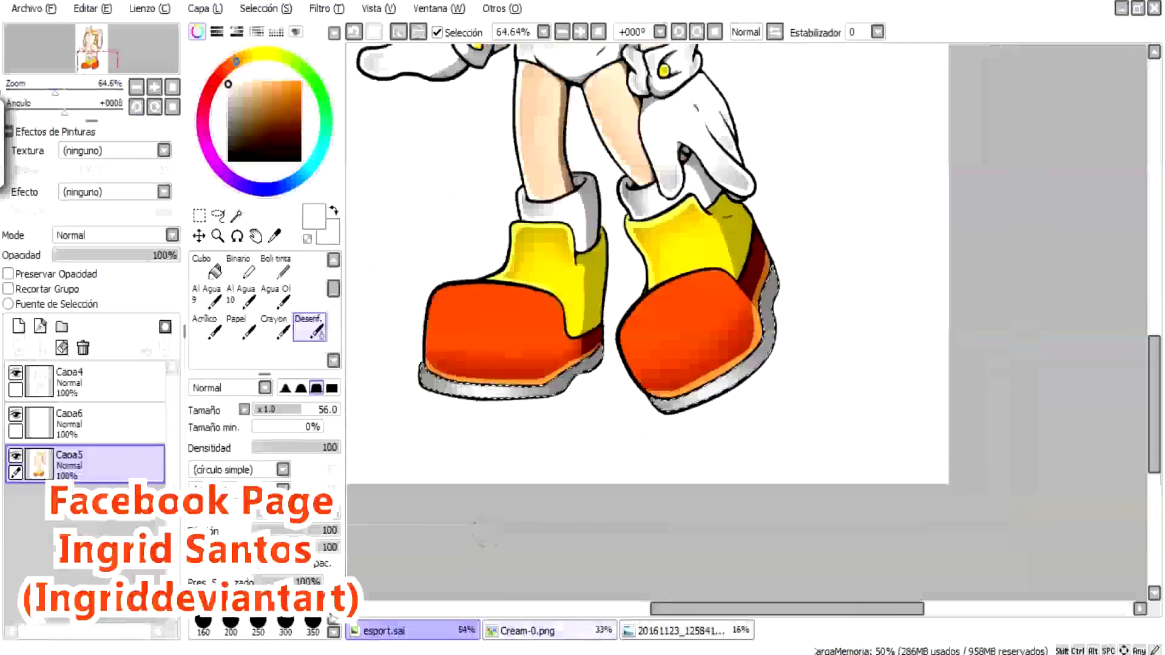
Check the eyes in Cream-0.png and paint a dark brown ring around the first eye's pupil on Capa6 in esport.sai
left_click(522, 631)
left_click(384, 631)
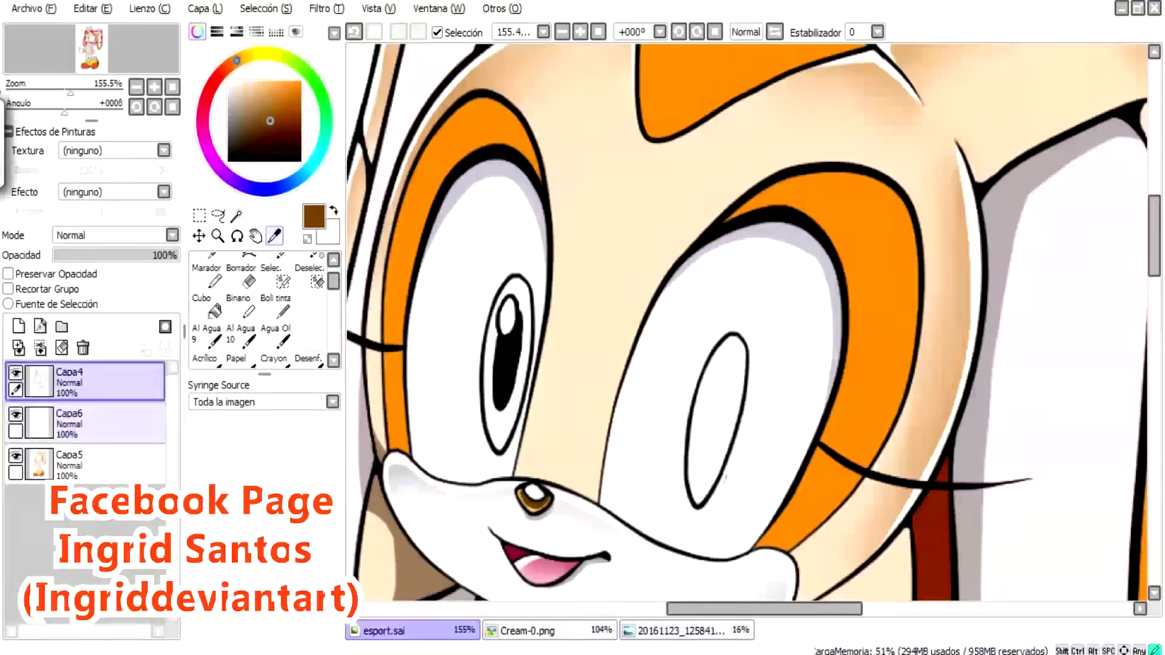
left_click(91, 422)
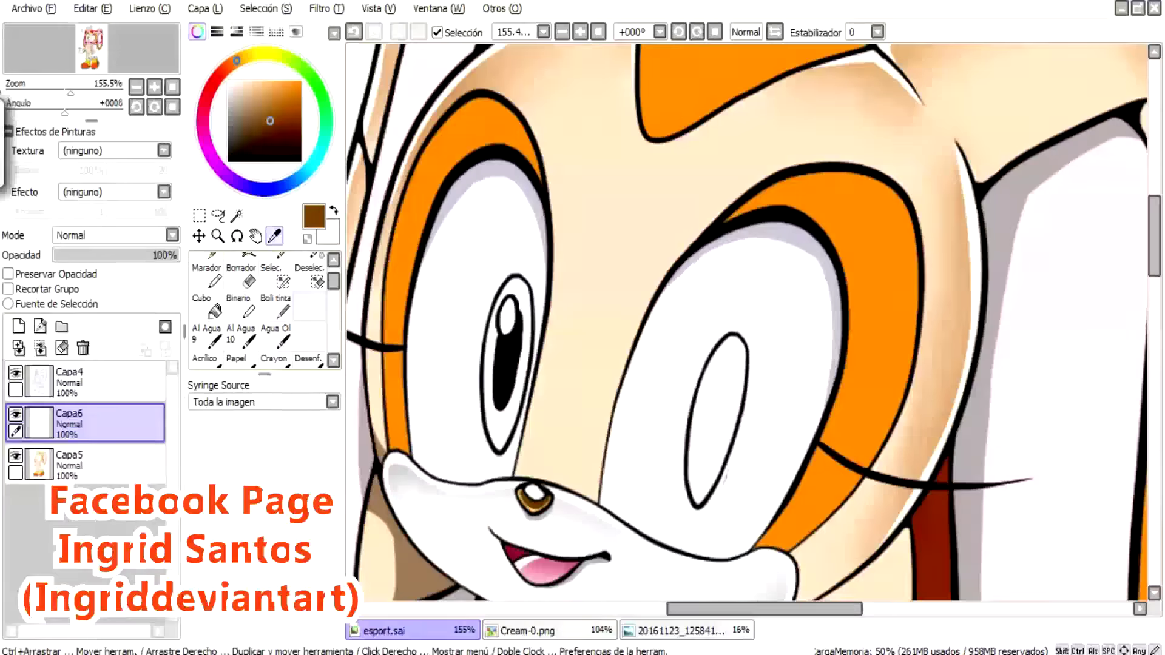
left_click(276, 306)
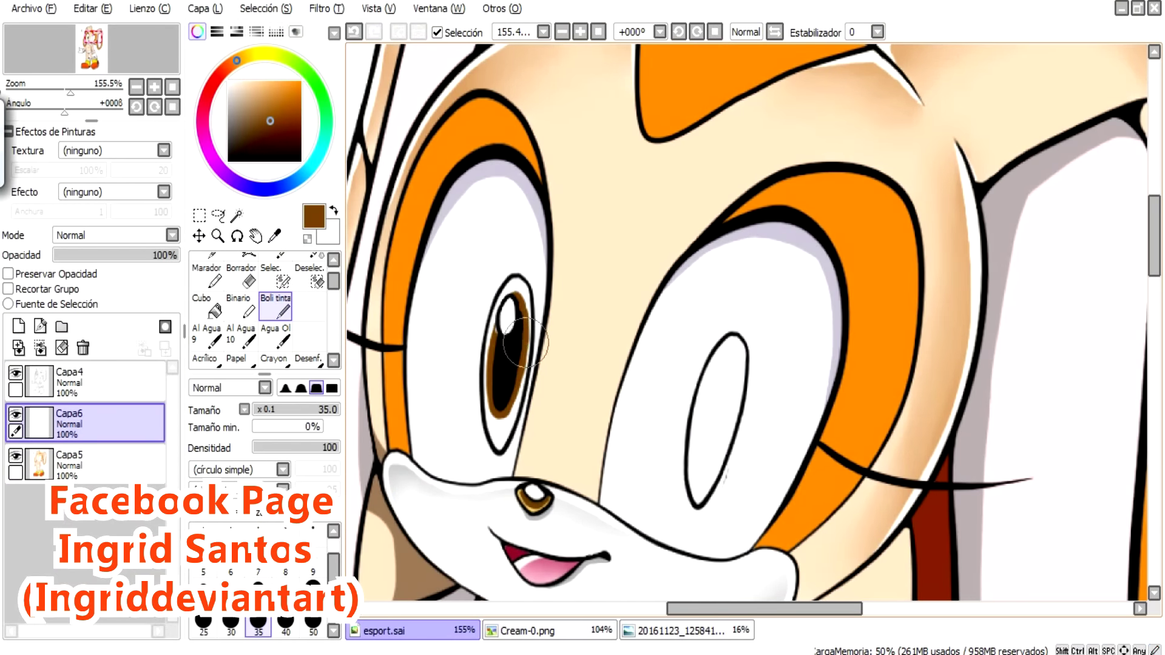
Color the first eye's iris gold and refine its black outline on a linework layer by adjusting line pressure and control points
left_click(91, 381)
left_click(240, 278)
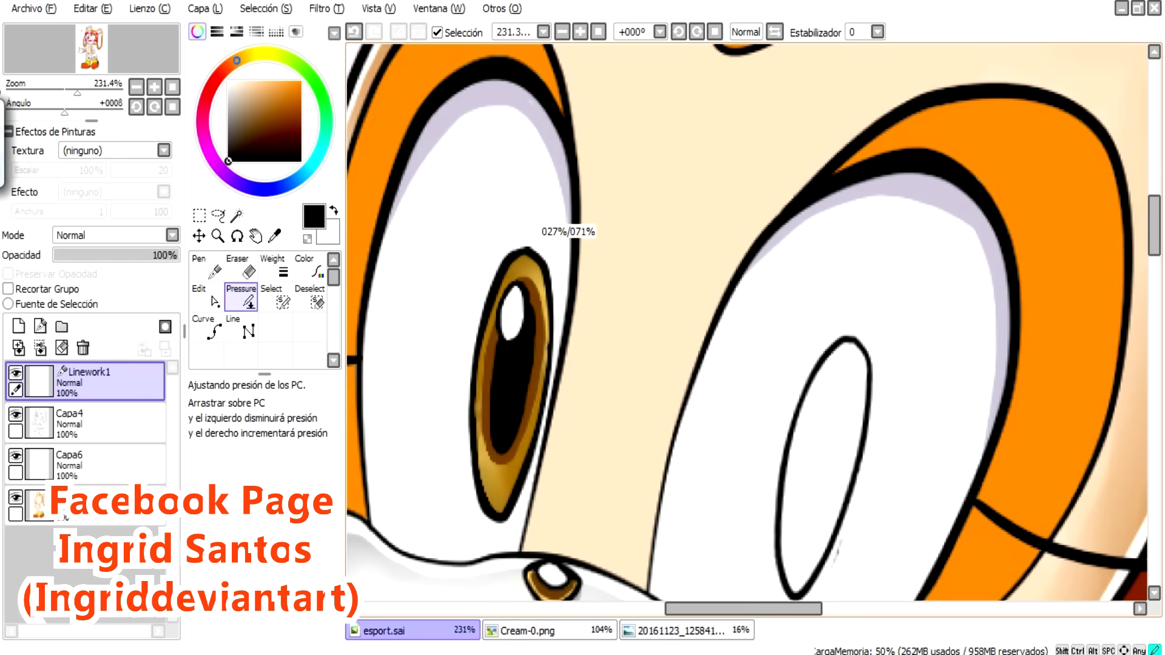
left_click(206, 297)
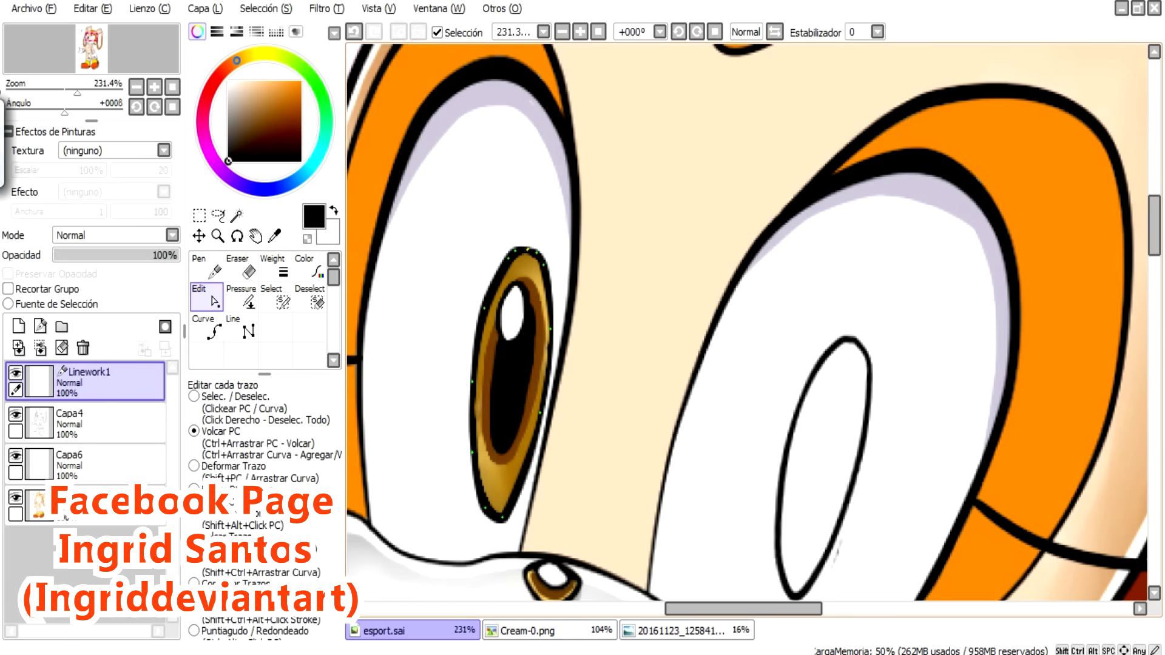
left_click(241, 297)
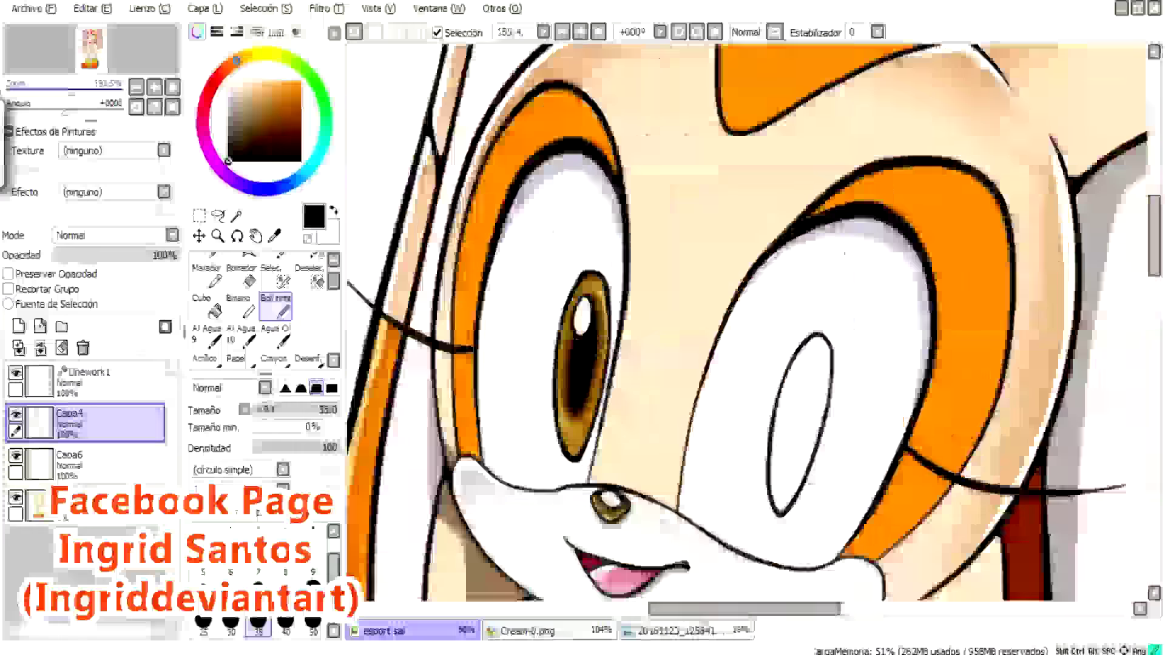
left_click(206, 298)
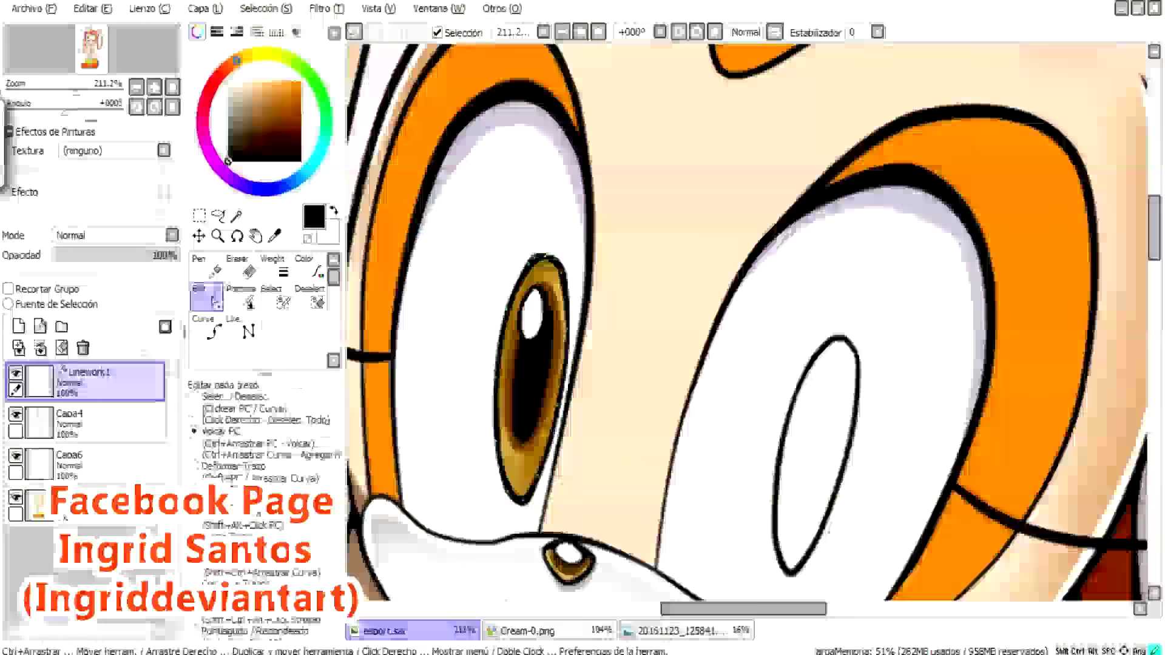
Merge the iris linework into Capa4 and touch up the eye's outline with the eraser
scroll(498, 250, "down", 5)
scroll(498, 249, "up", 6)
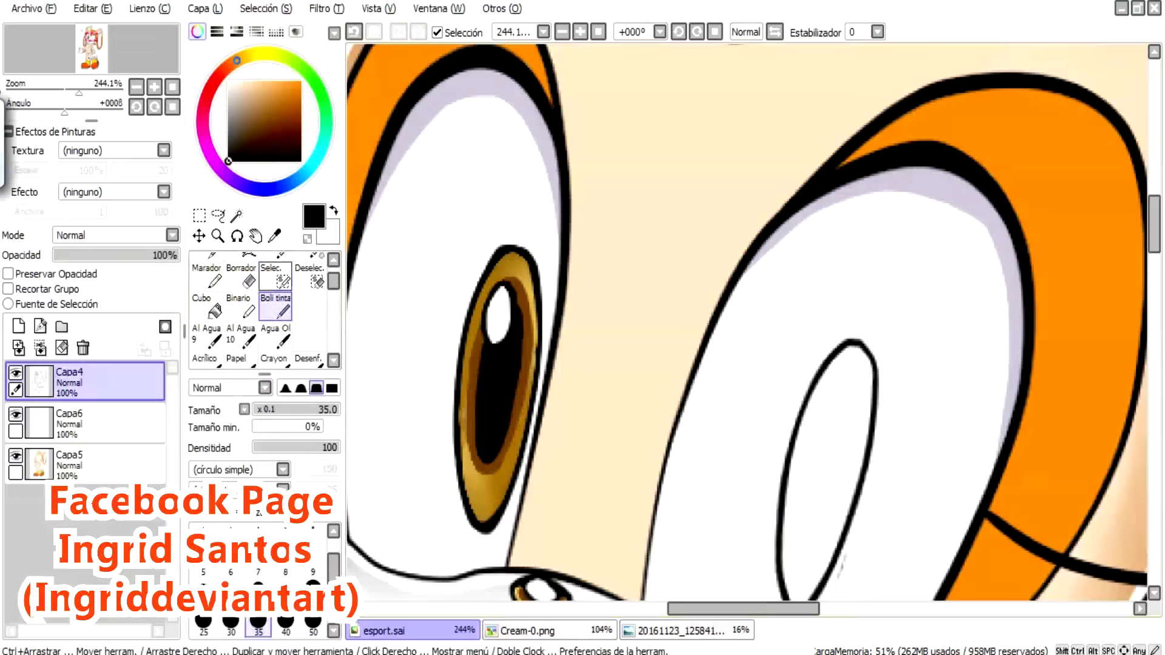
key("e")
scroll(497, 250, "down", 4)
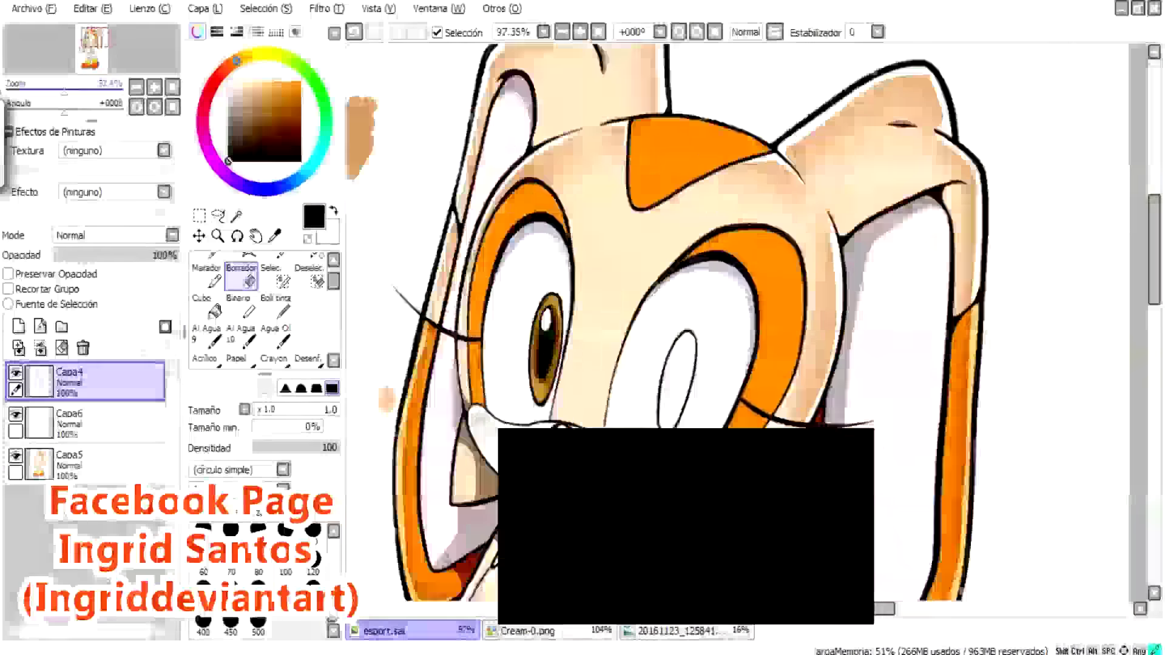
scroll(497, 249, "up", 4)
Sample a light yellow from the Cream-0.png reference for the eye in esport.sai
key("w")
left_click(85, 464)
left_click(679, 631)
left_click(528, 631)
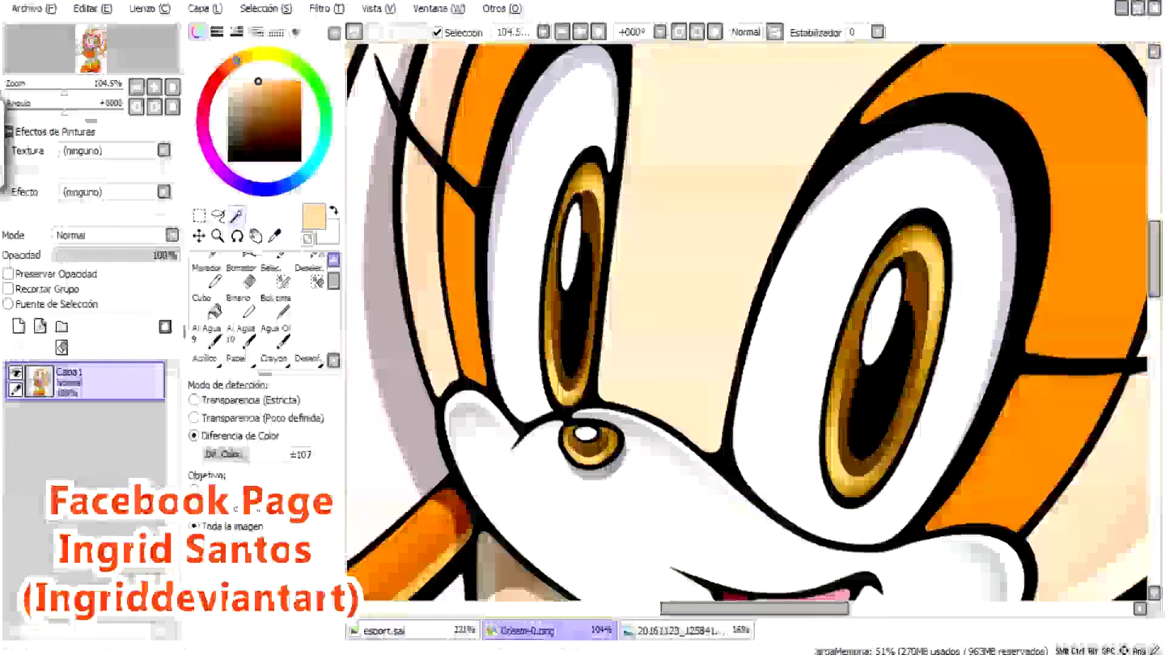
left_click(698, 212, "alt")
left_click(383, 631)
left_click(91, 8)
left_click(103, 30)
left_click(91, 9)
left_click(103, 48)
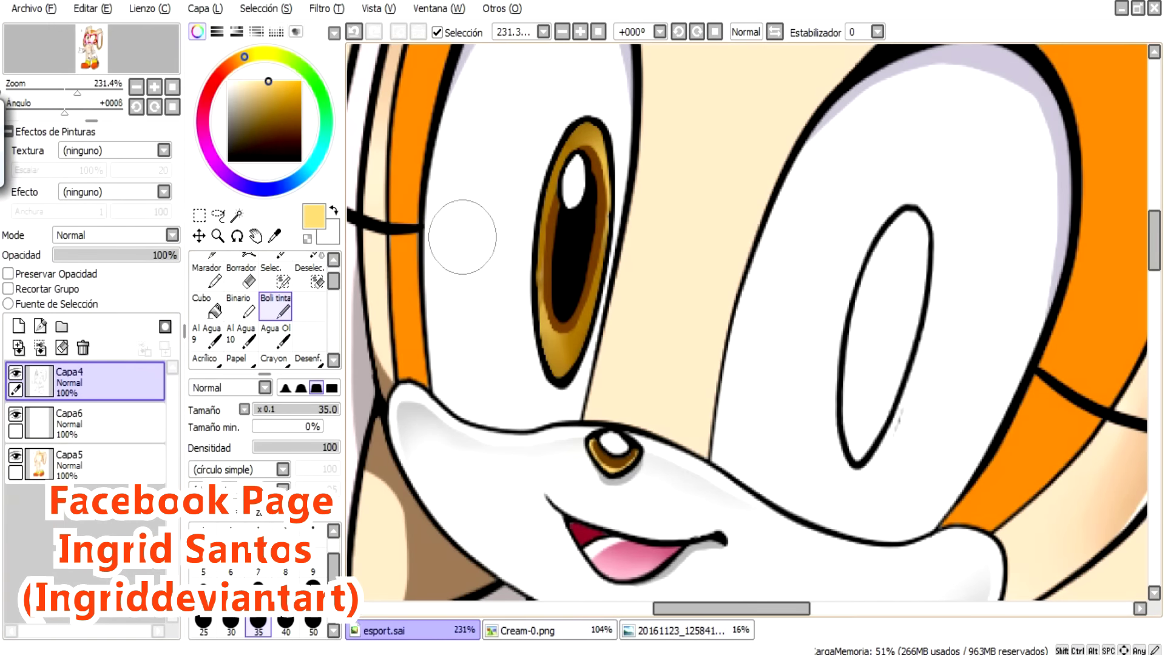
Select the finished iris on Capa4 with the Selec. brush at size 25, and paste a copy of it over the other eye's outline
left_click(364, 297, "alt")
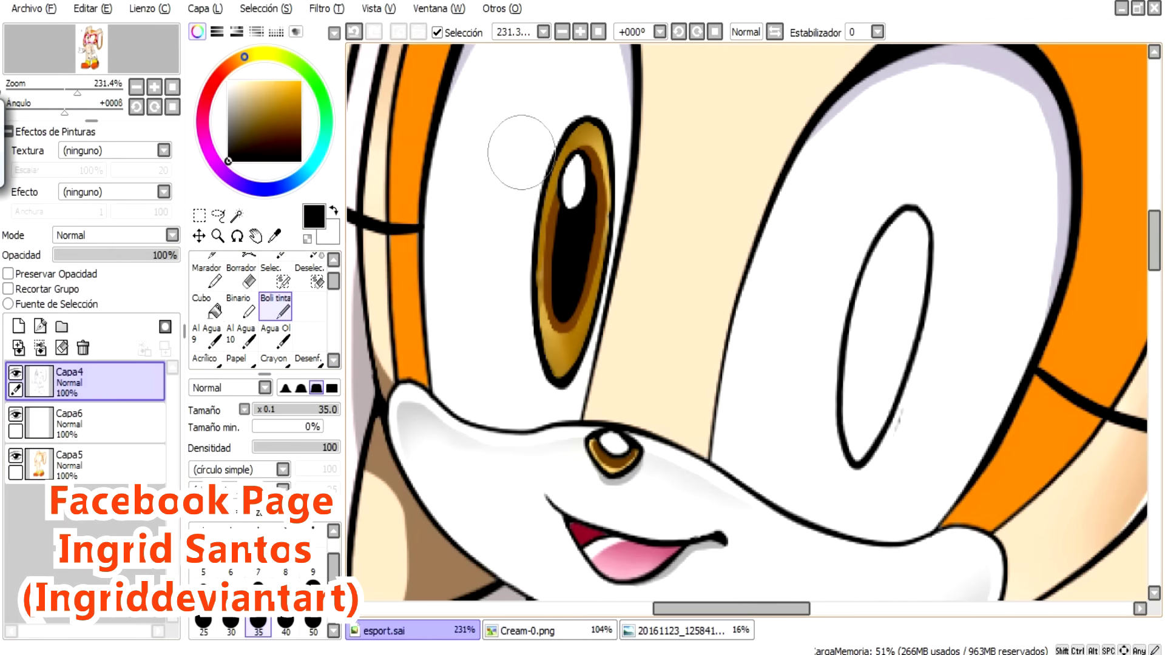
scroll(582, 358, "down", 5)
scroll(470, 170, "up", 5)
left_click_drag(469, 170, 515, 243)
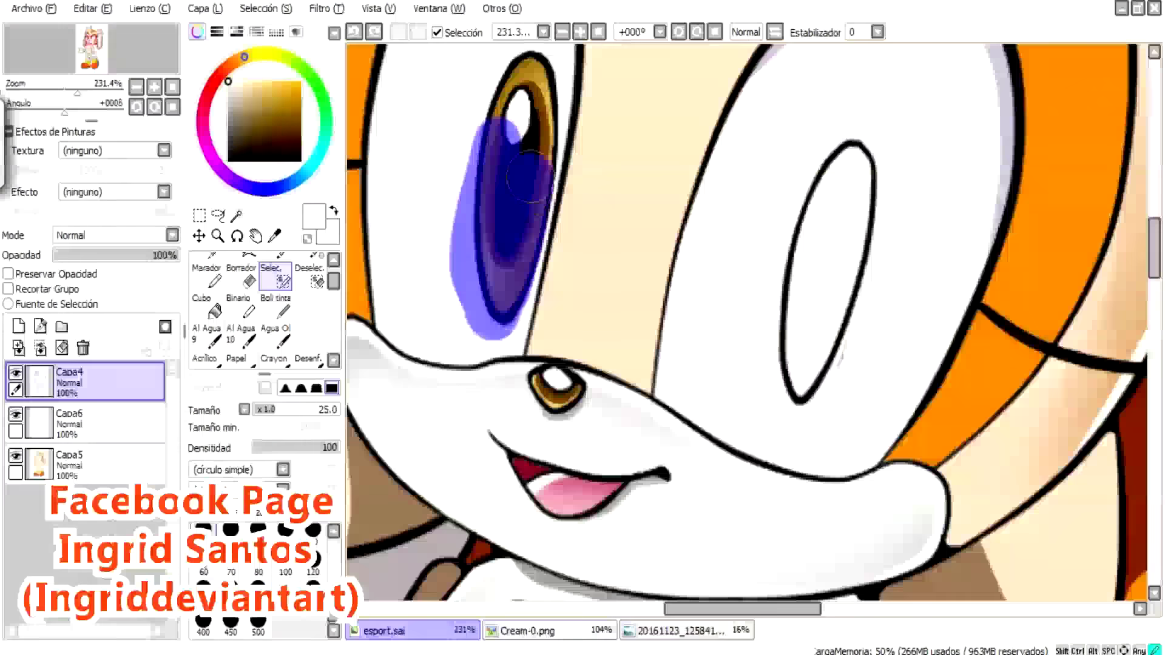
scroll(562, 372, "down", 4)
key("ctrl")
key("ctrl+c")
key("ctrl+v")
left_click_drag(592, 287, 725, 311)
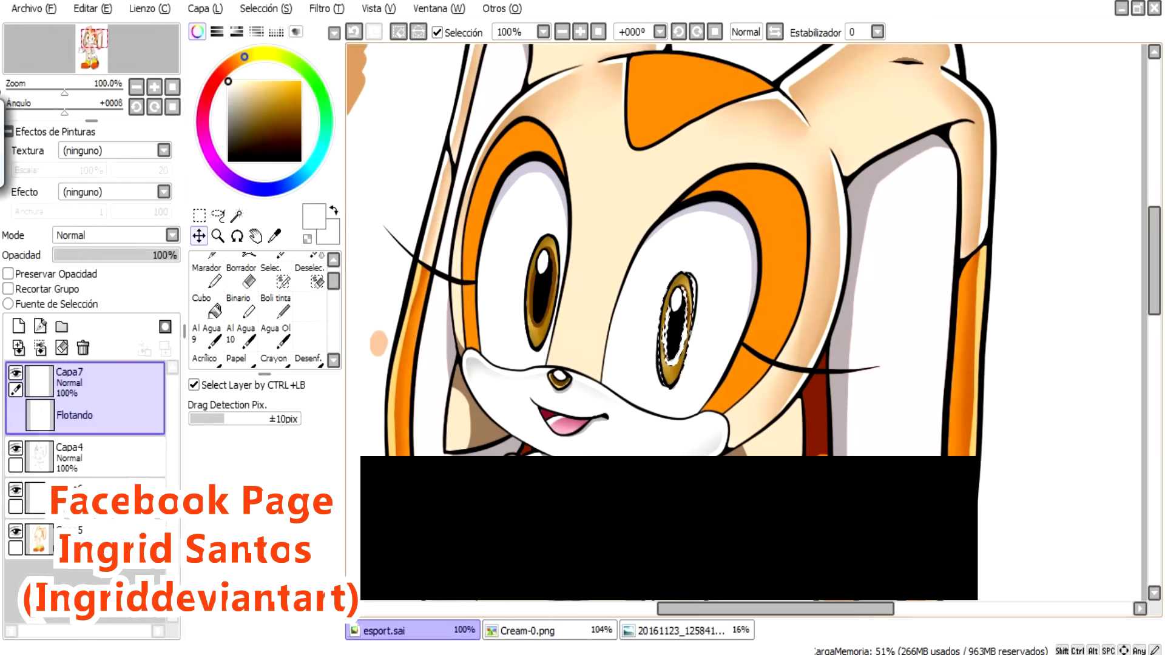
Copy the brown ring around the pupil onto the other eye, on a separate layer below Capa4, and align it with the iris
key("m")
scroll(673, 322, "up", 4)
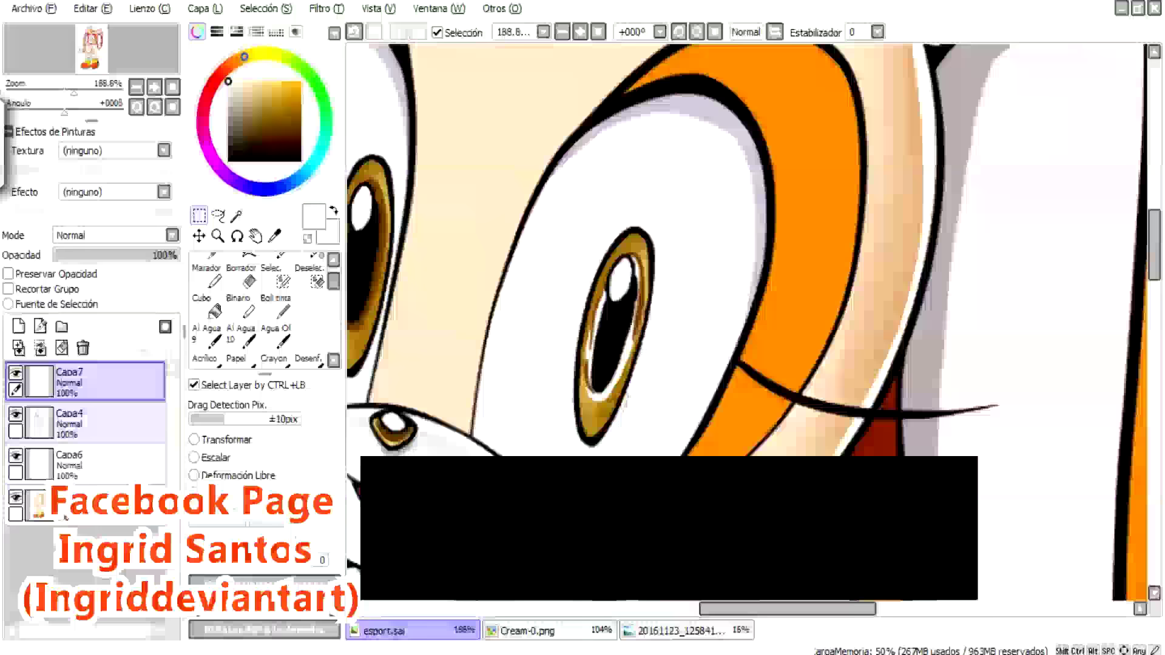
key("ctrl+shift+n")
key("ctrl+t")
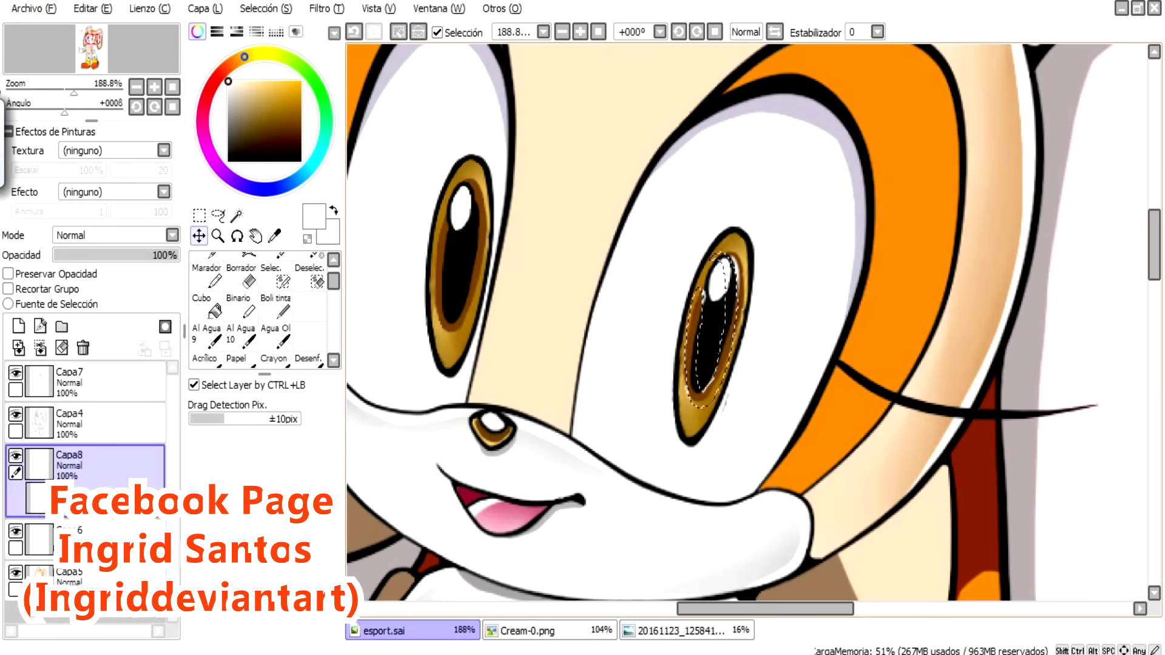
key("Return")
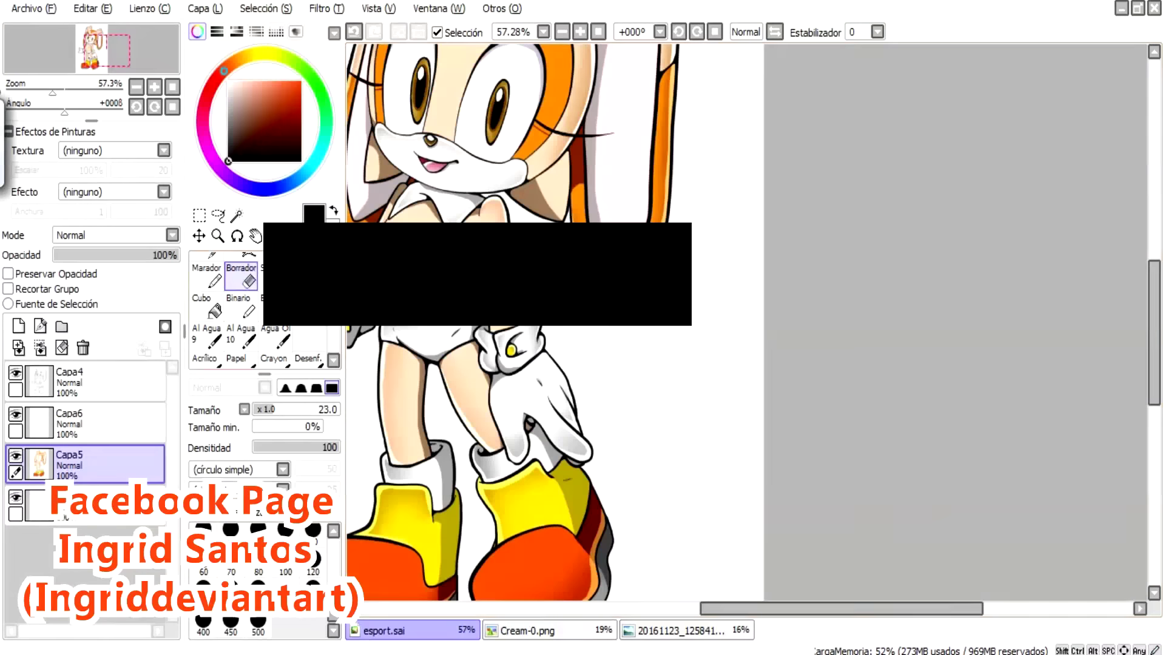
Draw thin black freehand strokes in the blank area beside the character's hand on Capa5 with size 35 Boli tinta
key("n")
left_click_drag(630, 345, 650, 470)
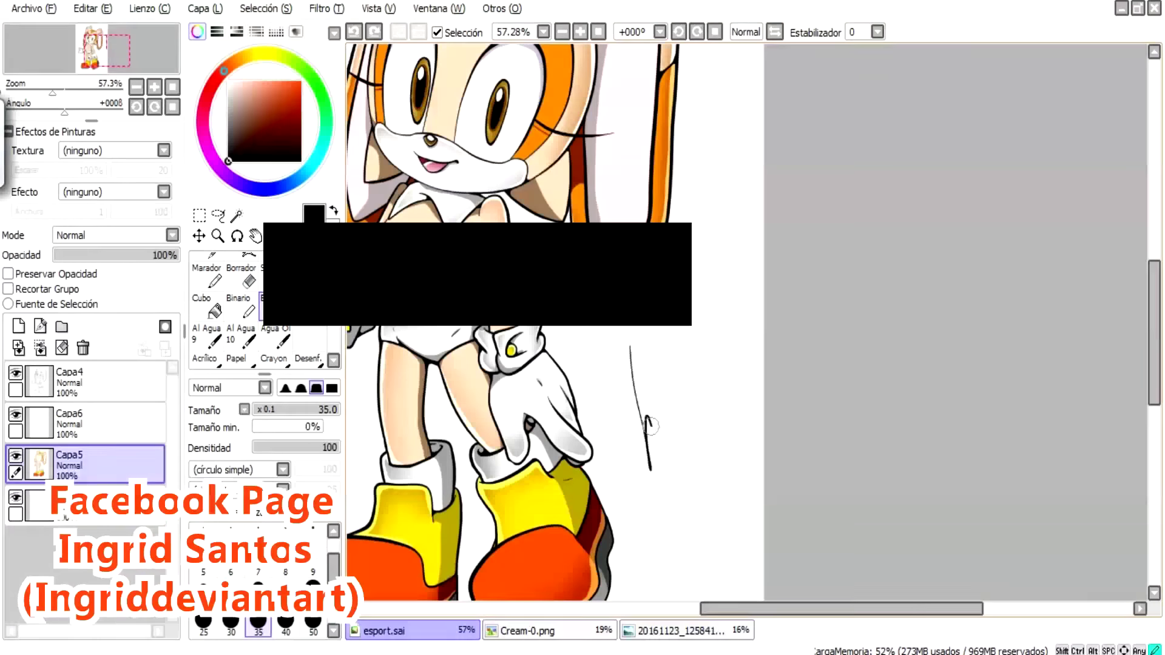
scroll(667, 432, "down", 2)
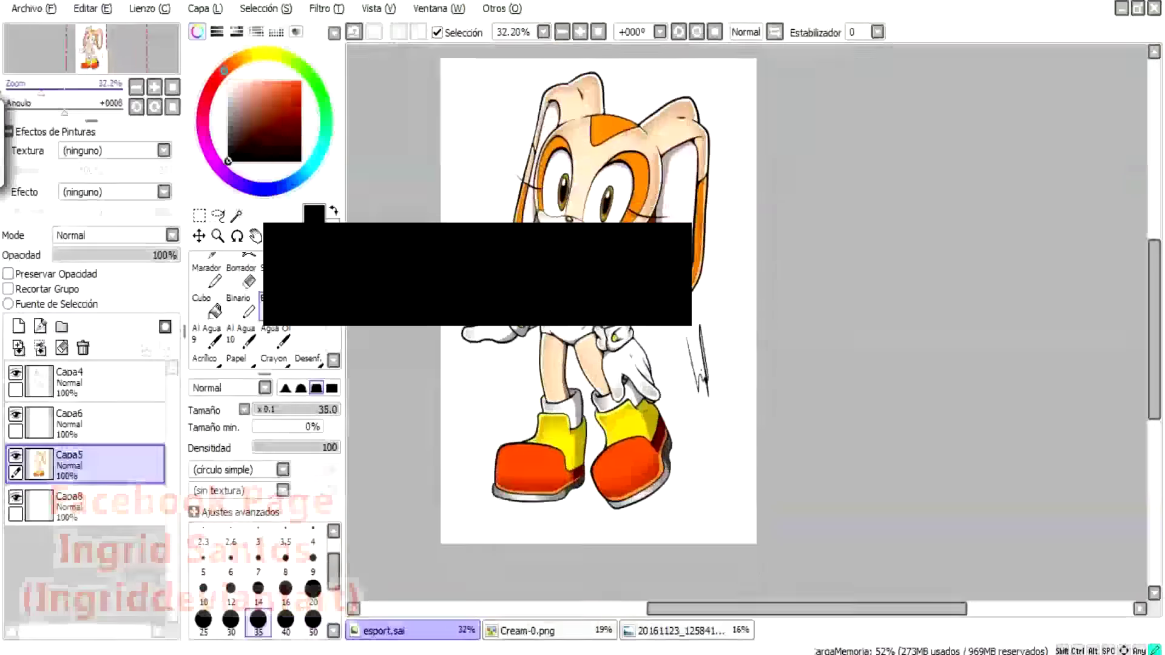